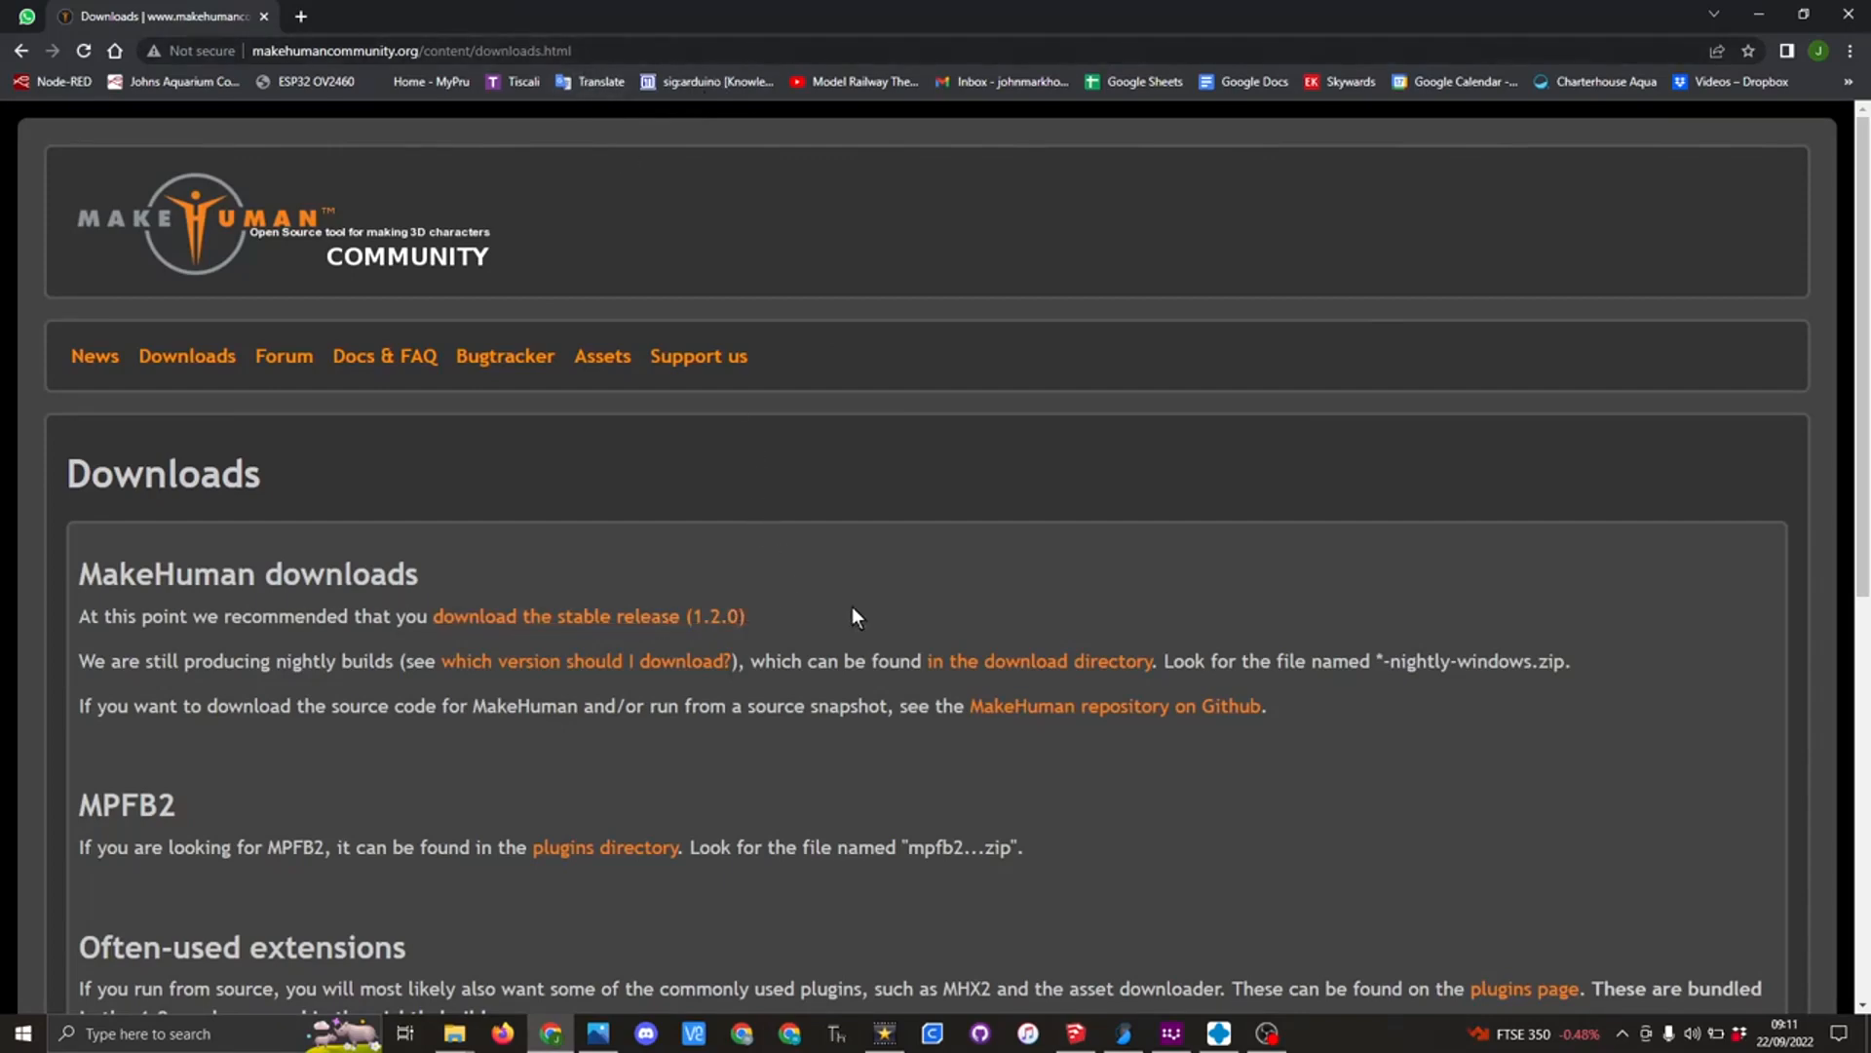
- Download the stable MakeHuman 1.2.0 release for Windows as makehuman-community-1.2.0-windows.zip into the Downloads folder
left_click(658, 617)
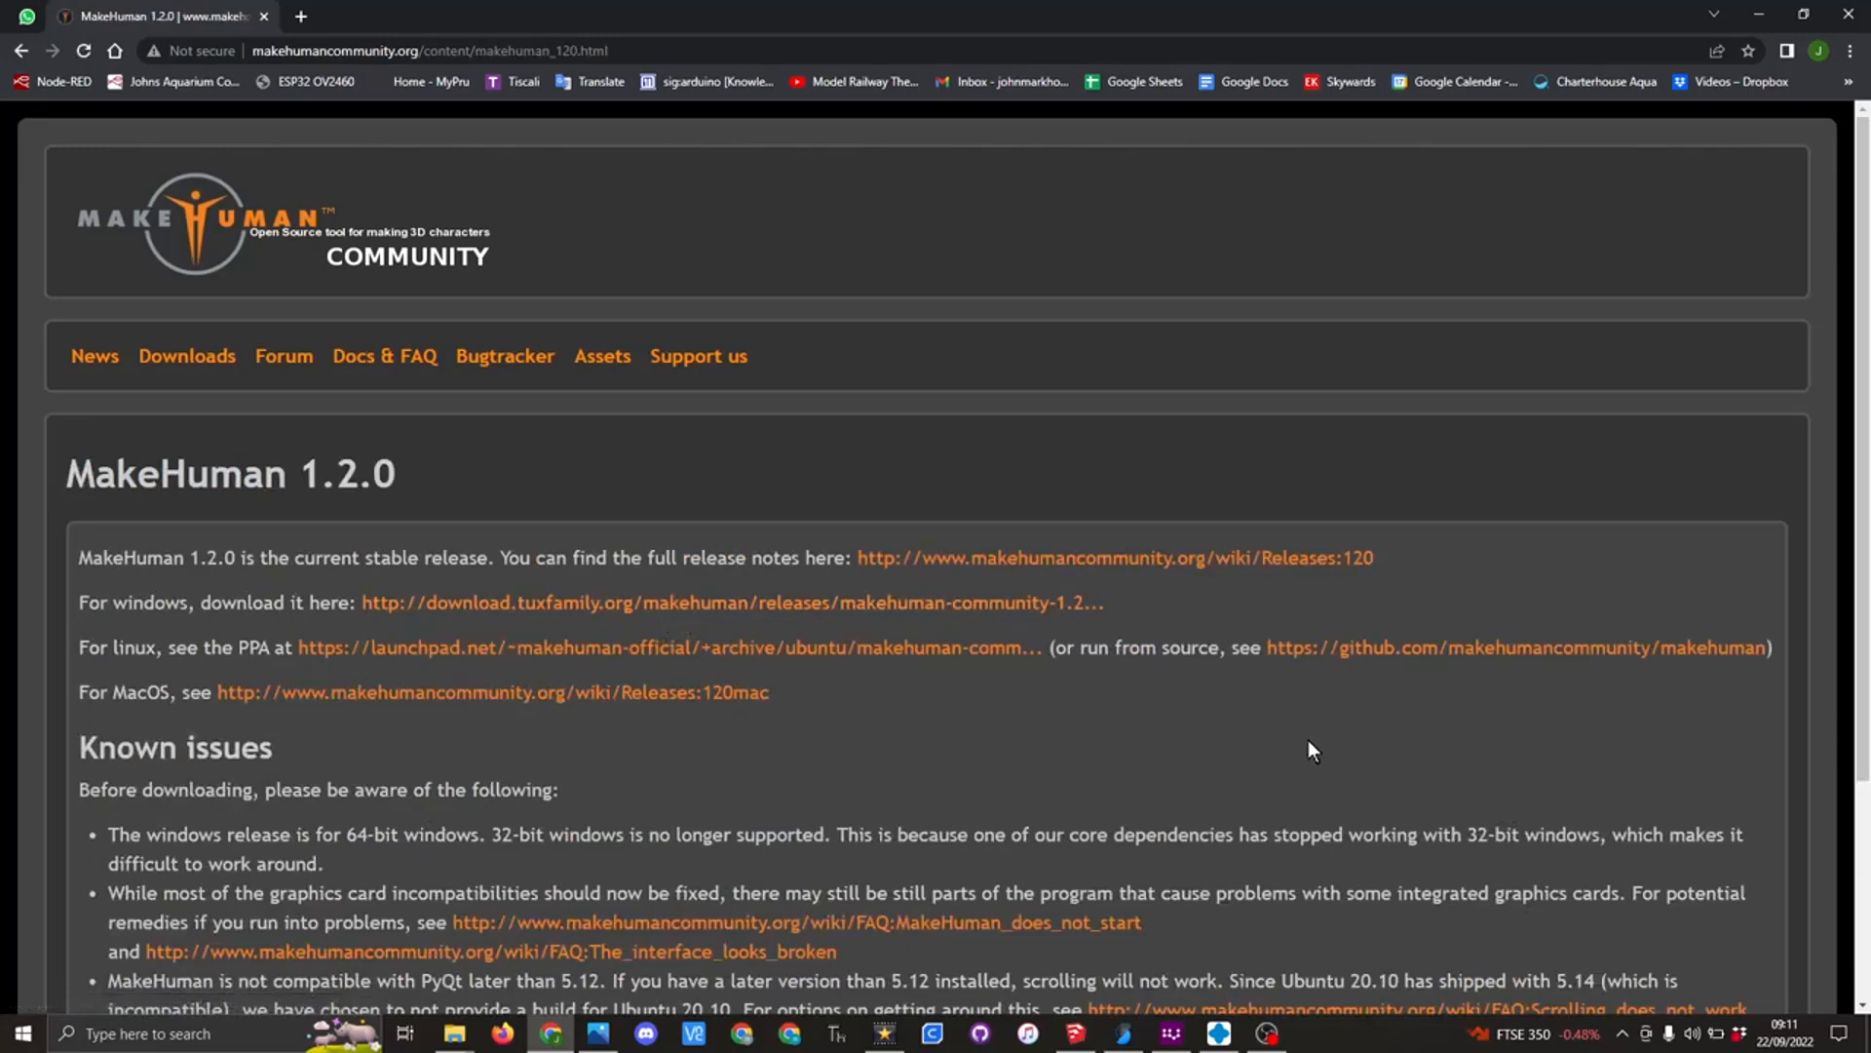
left_click(826, 604)
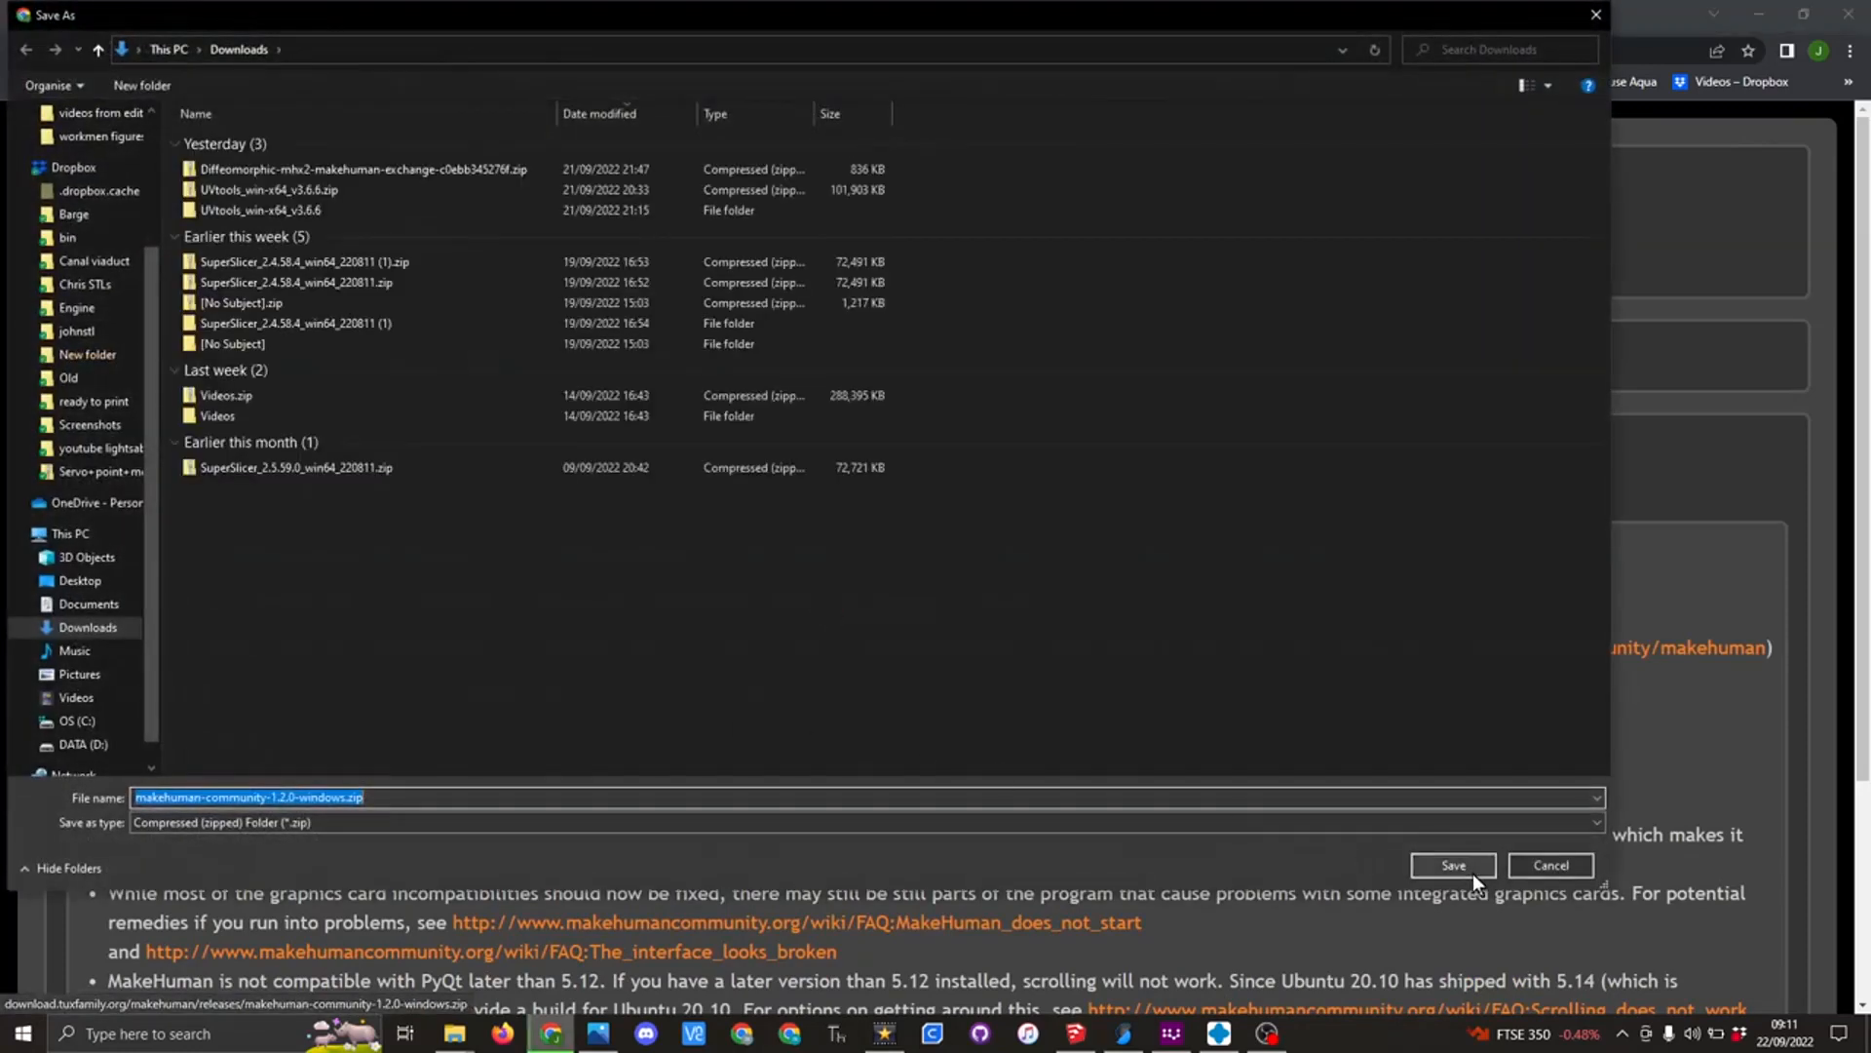
left_click(1449, 865)
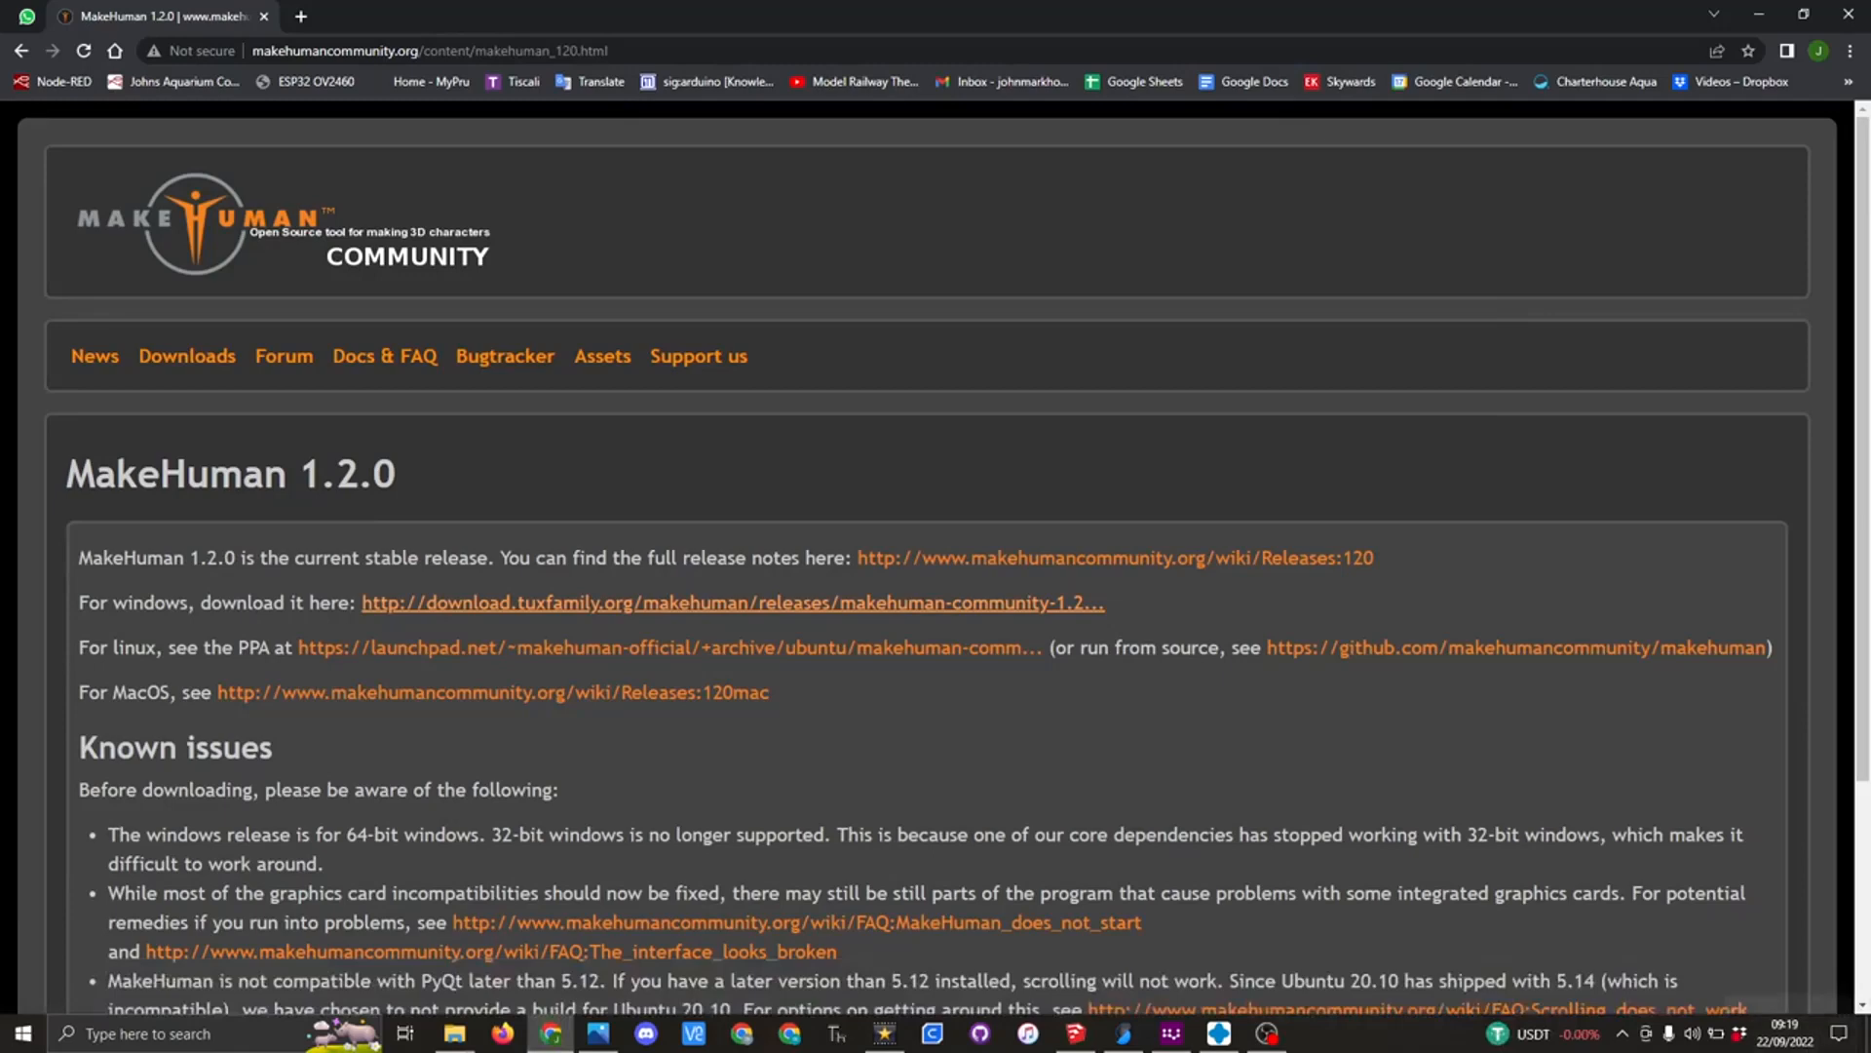
- Launch MakeHuman from its desktop shortcut and go to the community asset download page
left_click(450, 1037)
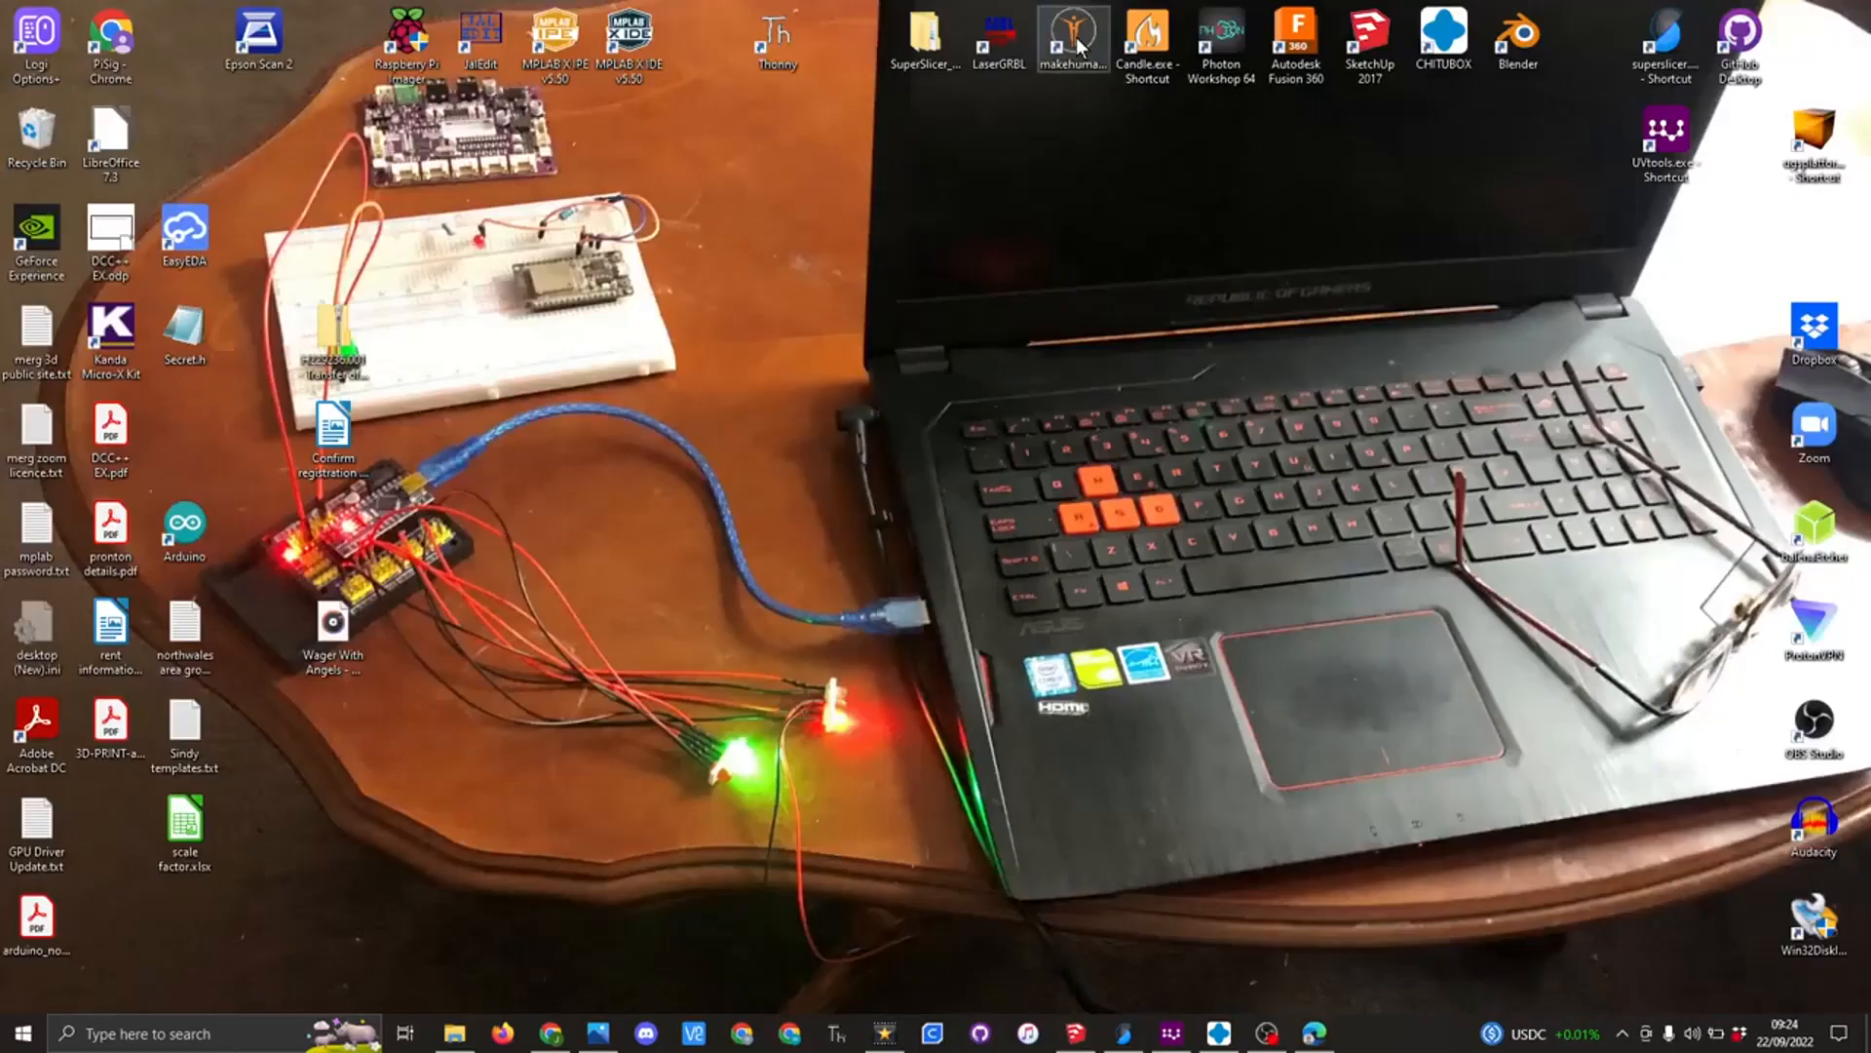
double_click(1076, 35)
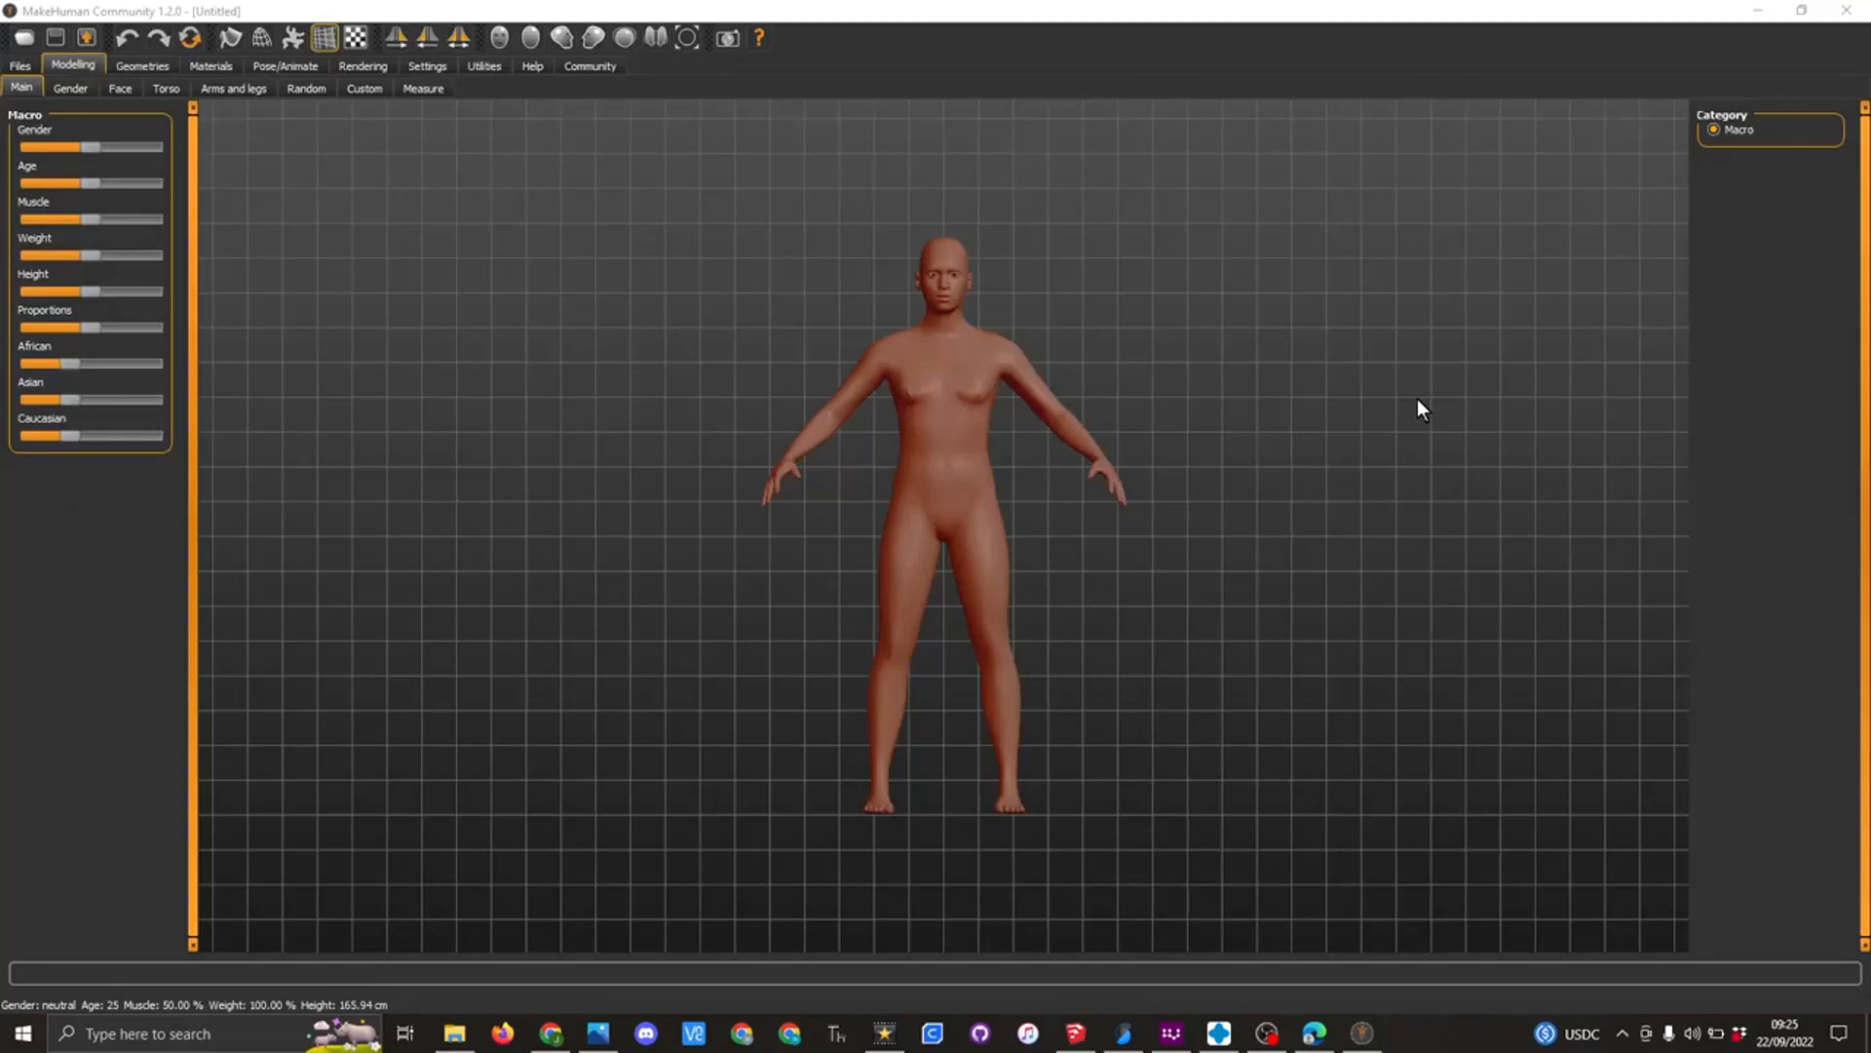
key("ctrl+l")
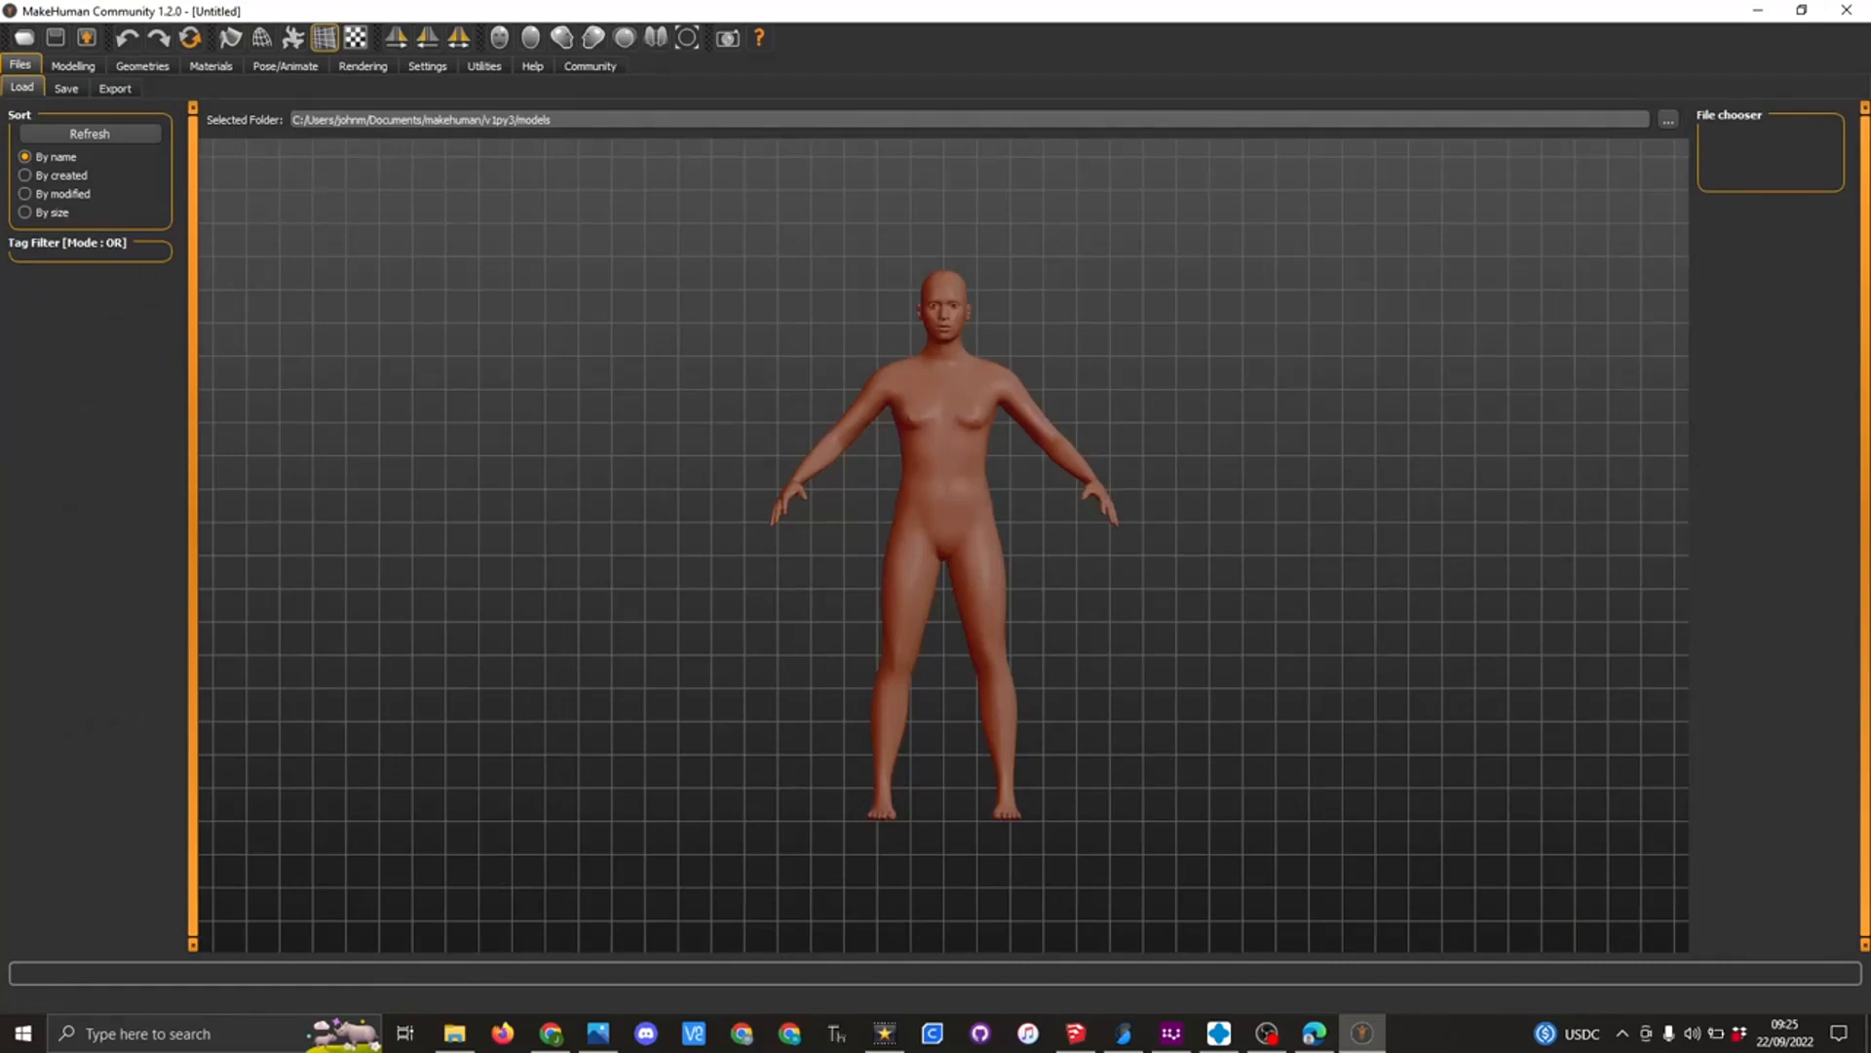
left_click(589, 68)
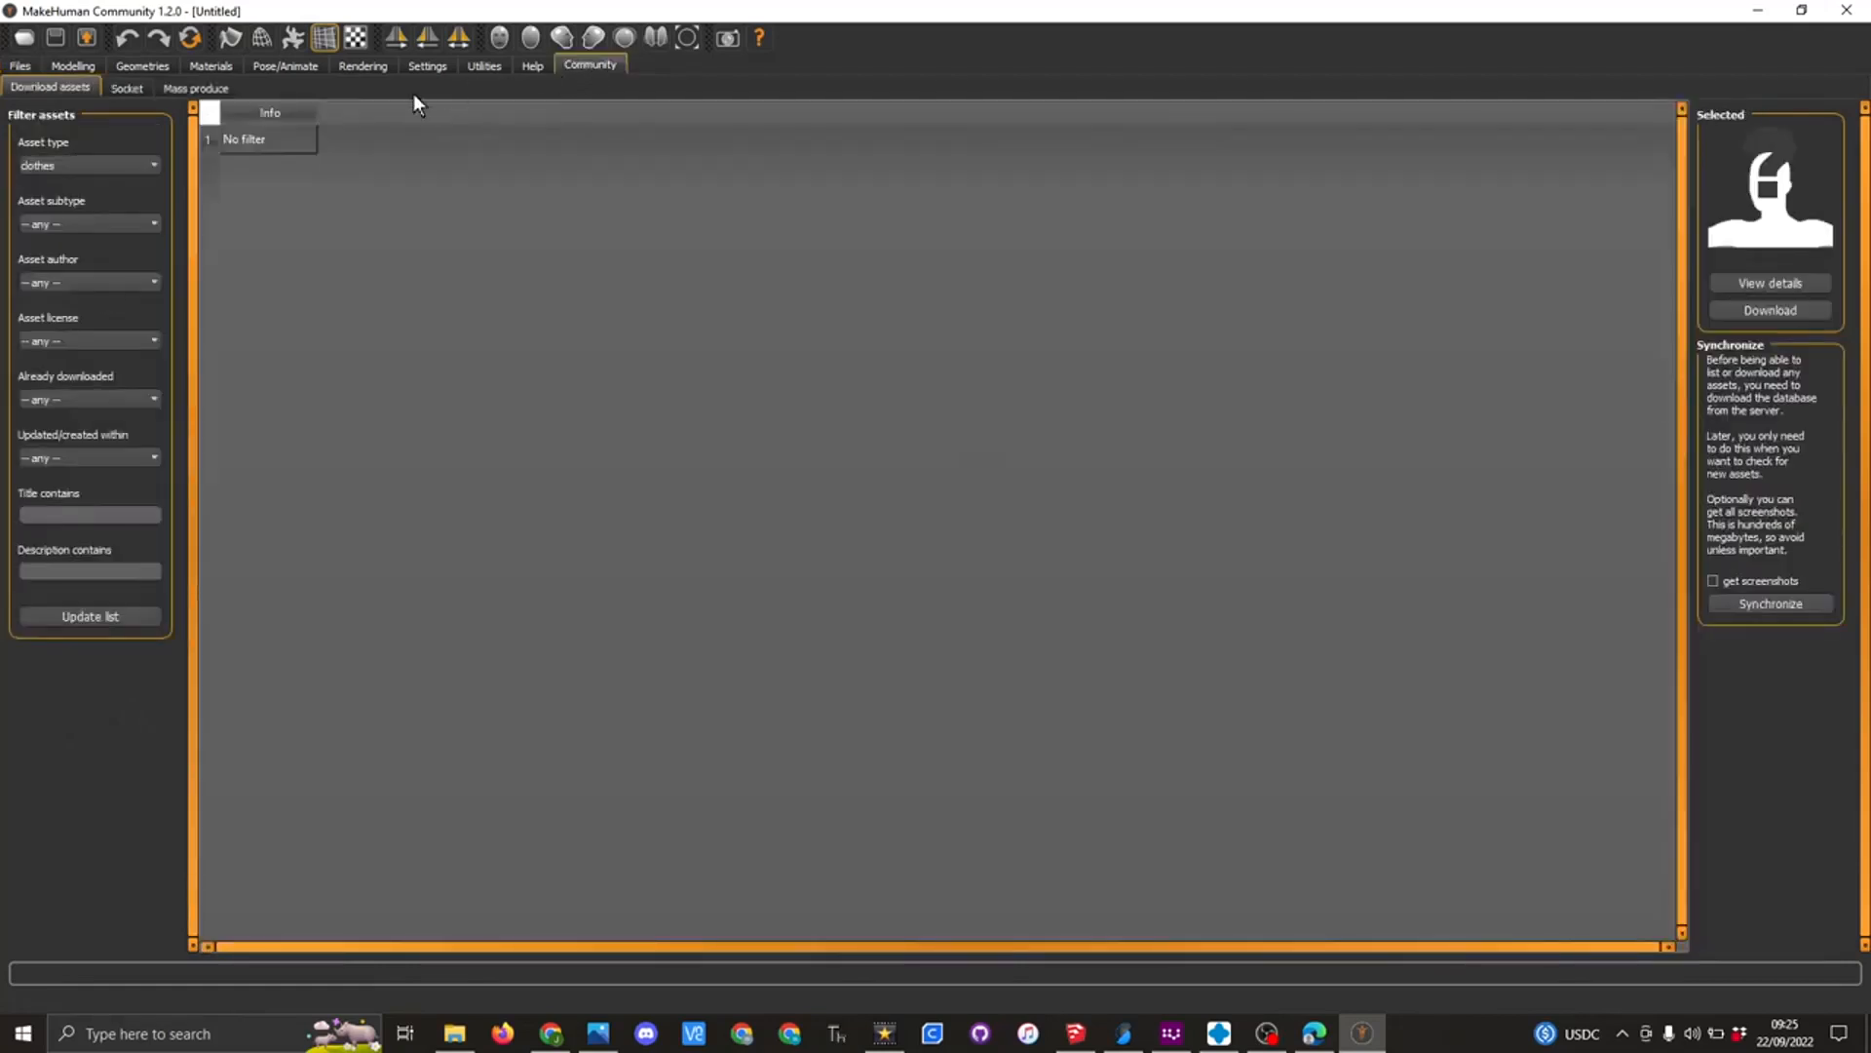
- List the community assets of type pose and preview the Sit On Ground 01 pose
left_click(152, 162)
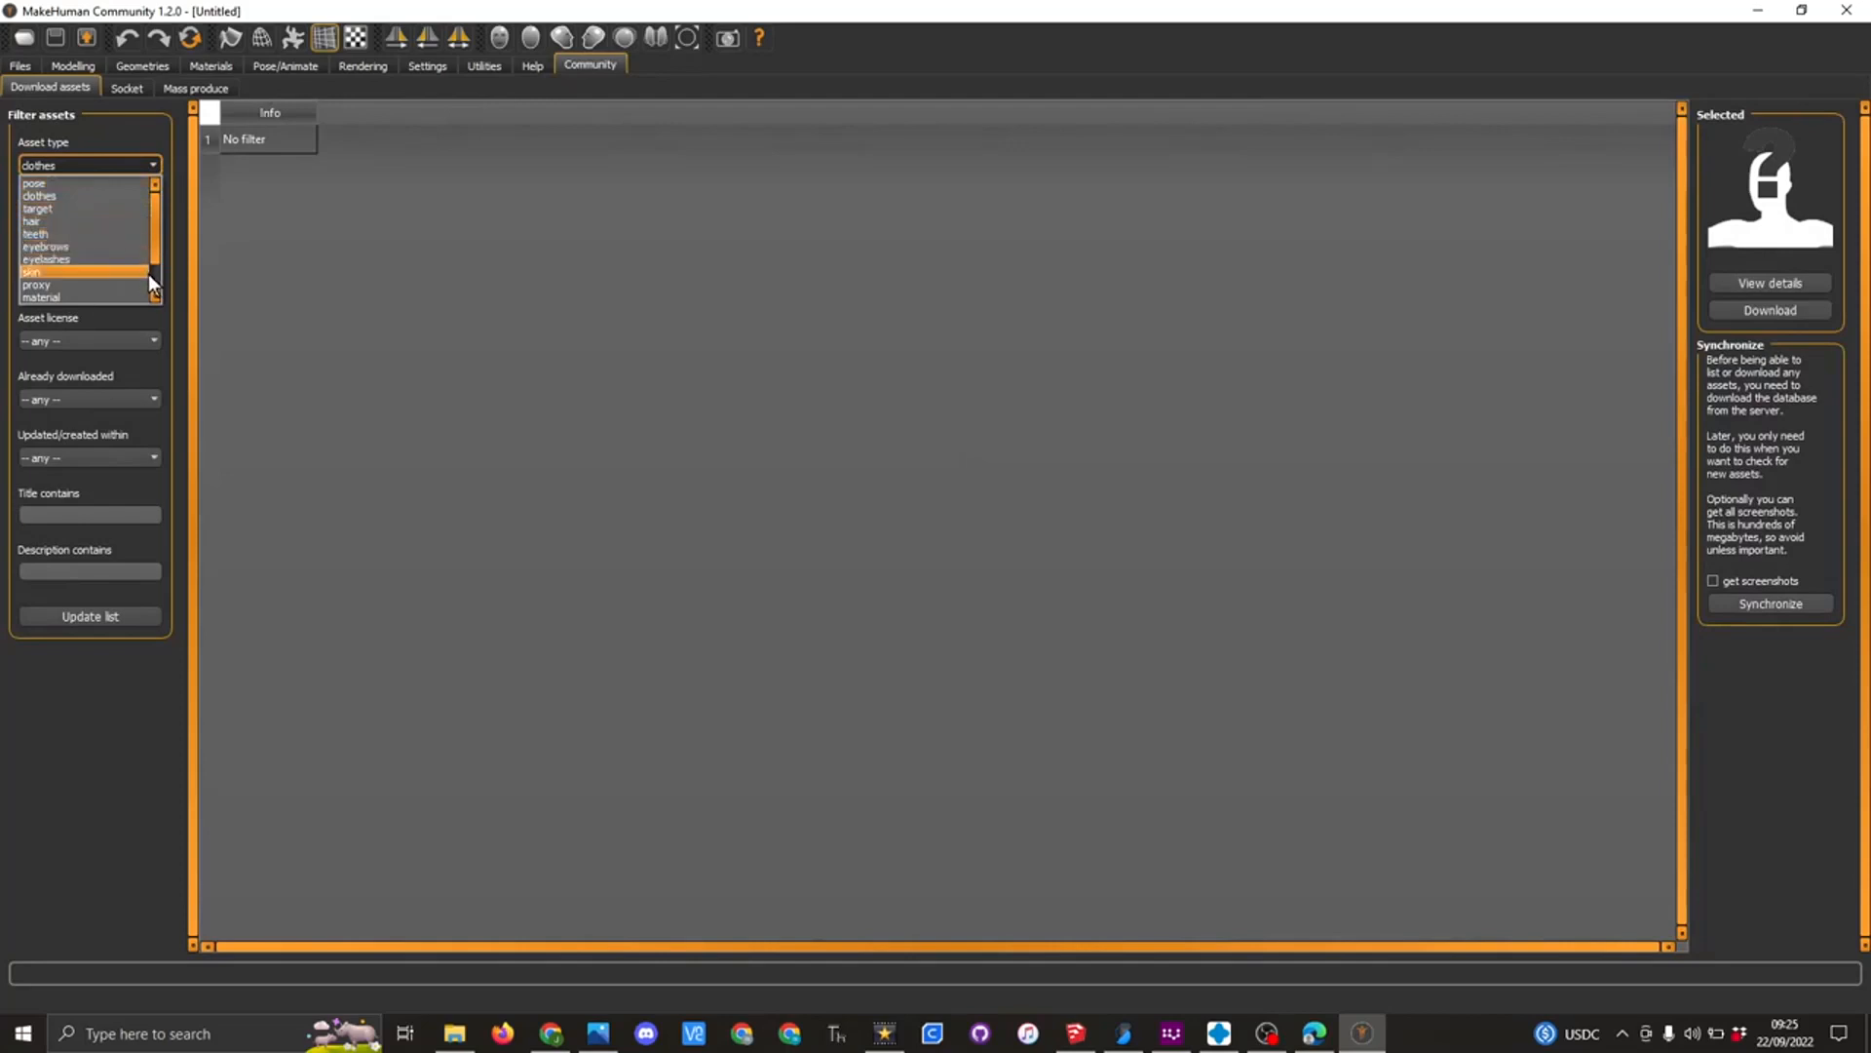
scroll(158, 261, "down", 1)
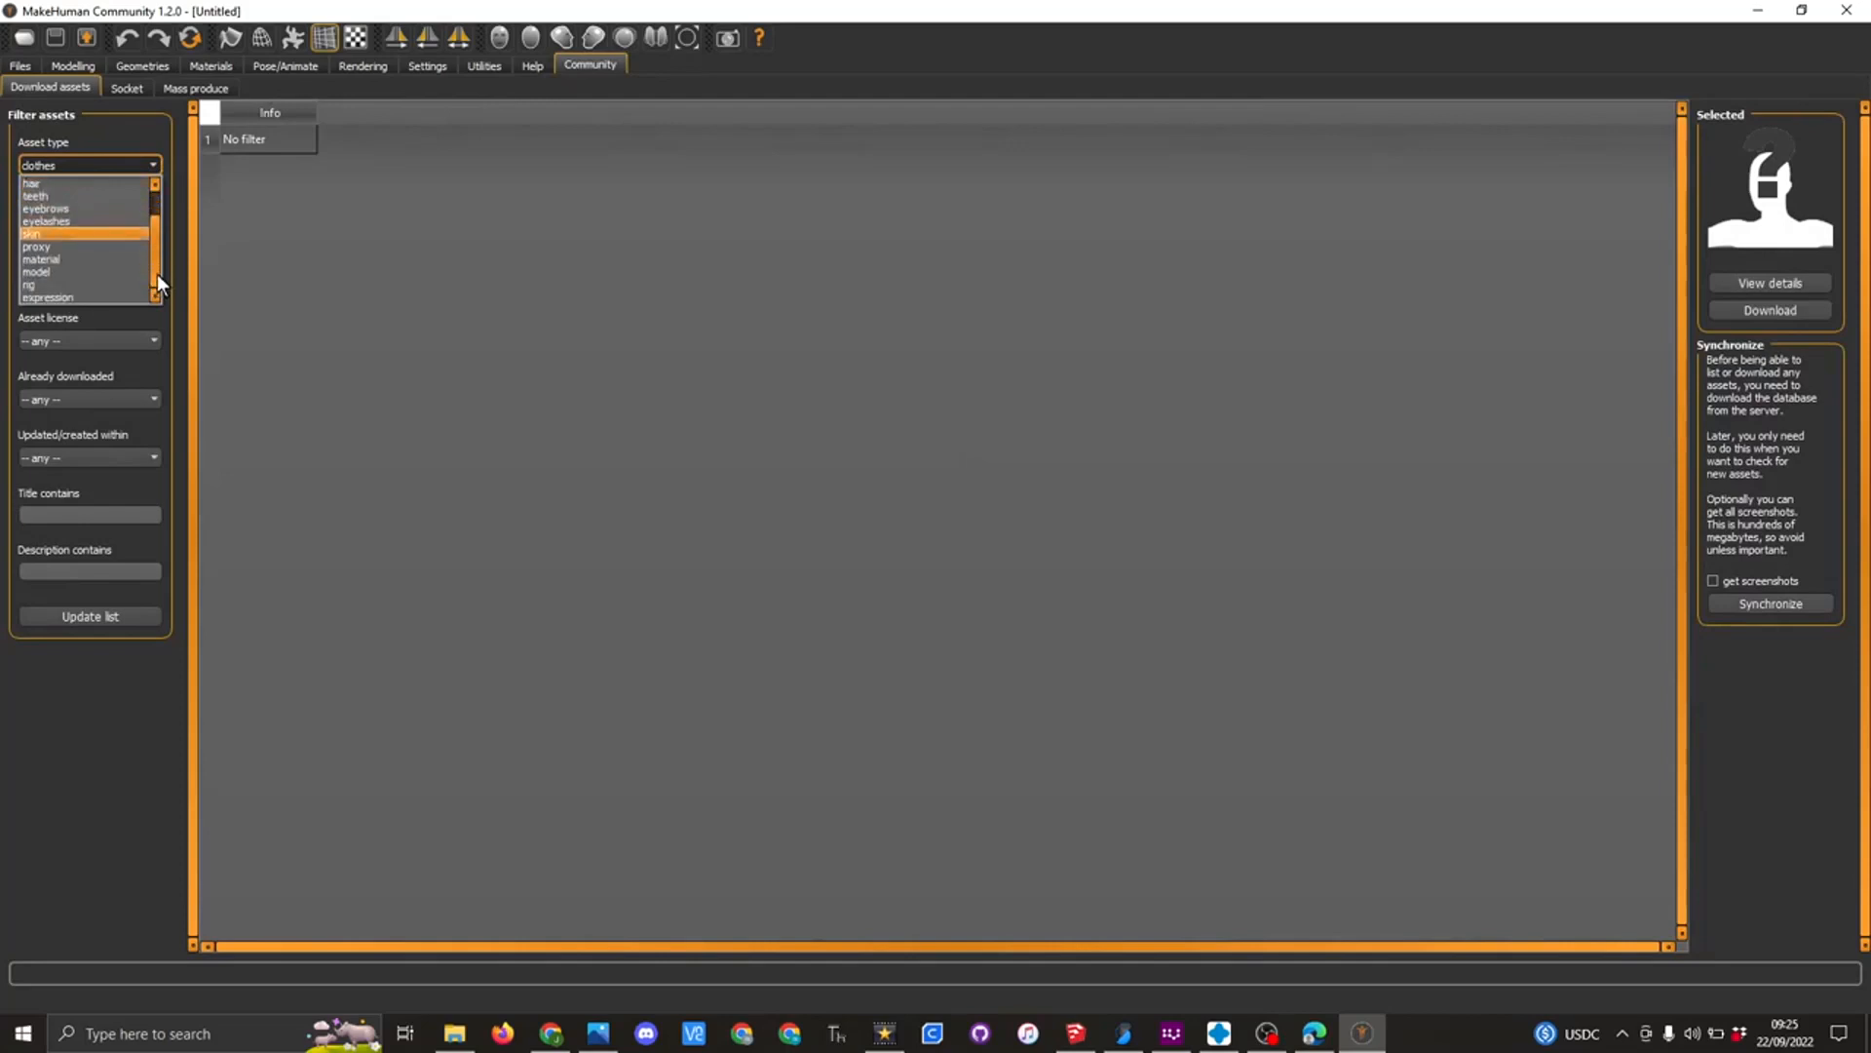
scroll(160, 249, "up", 1)
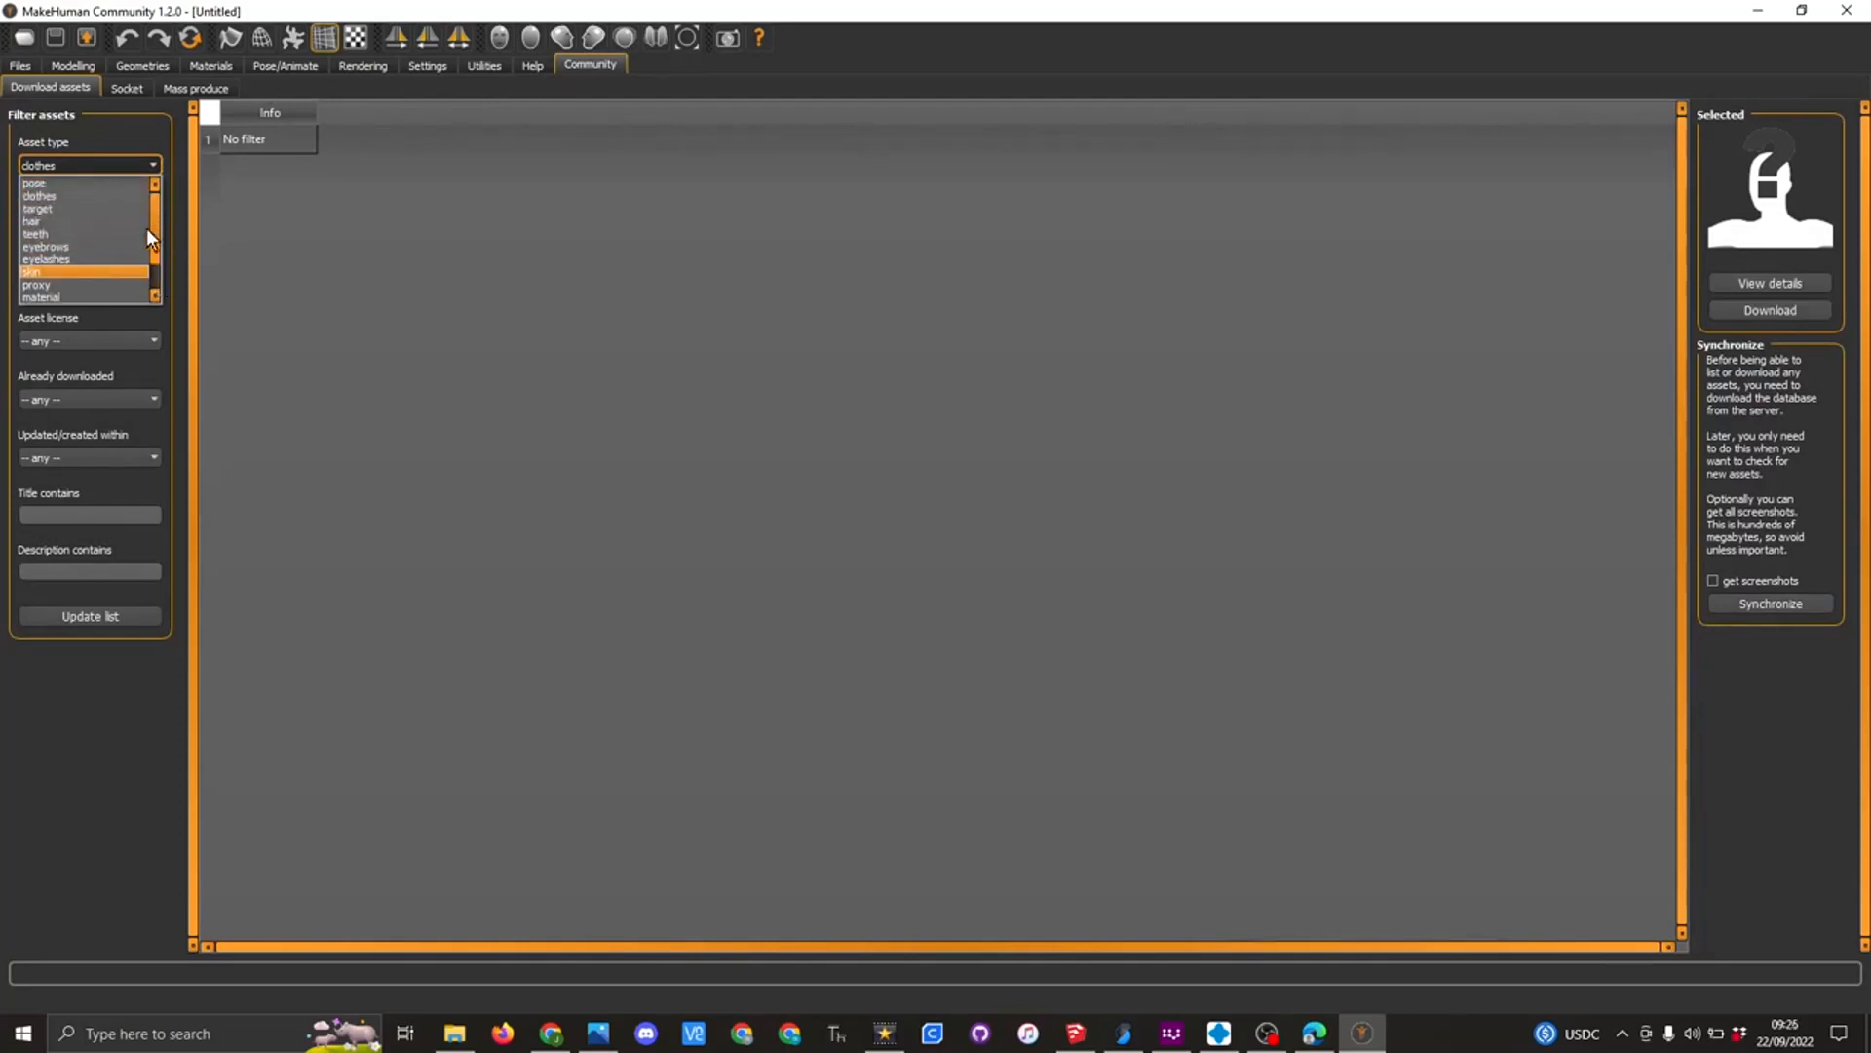
left_click(75, 187)
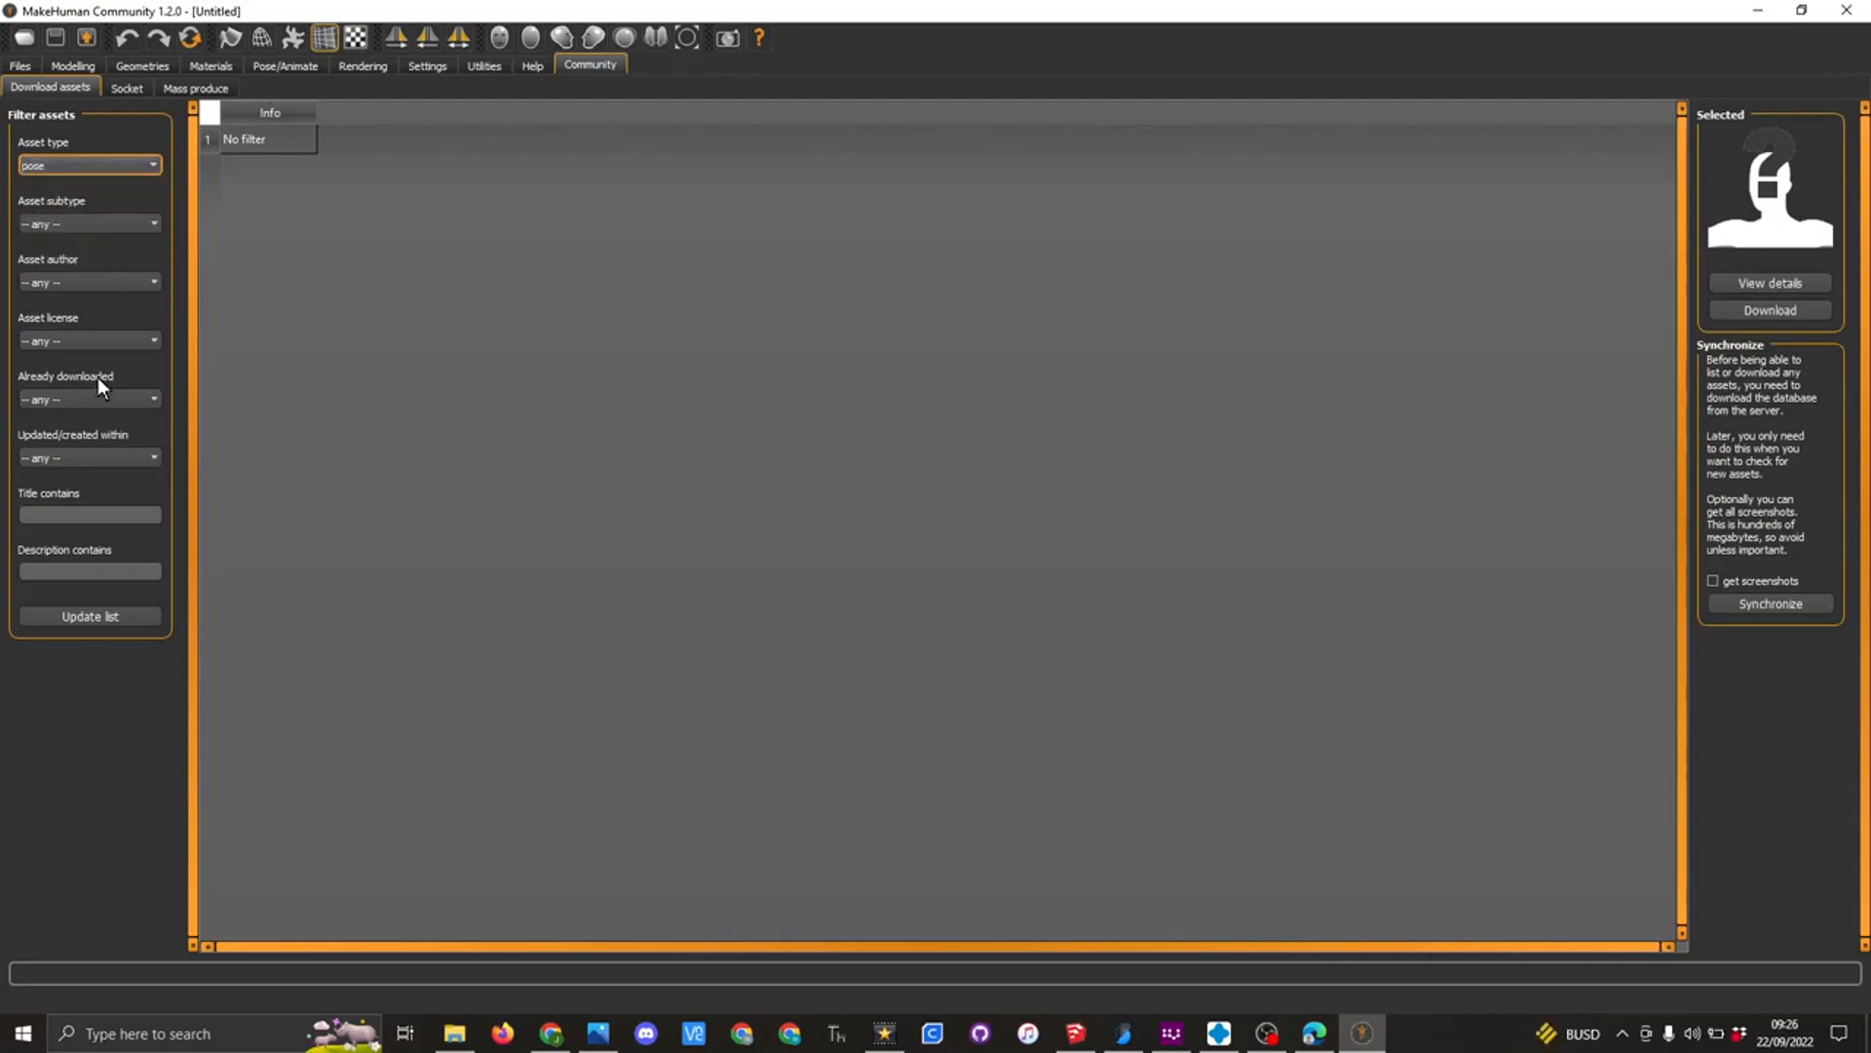
left_click(85, 617)
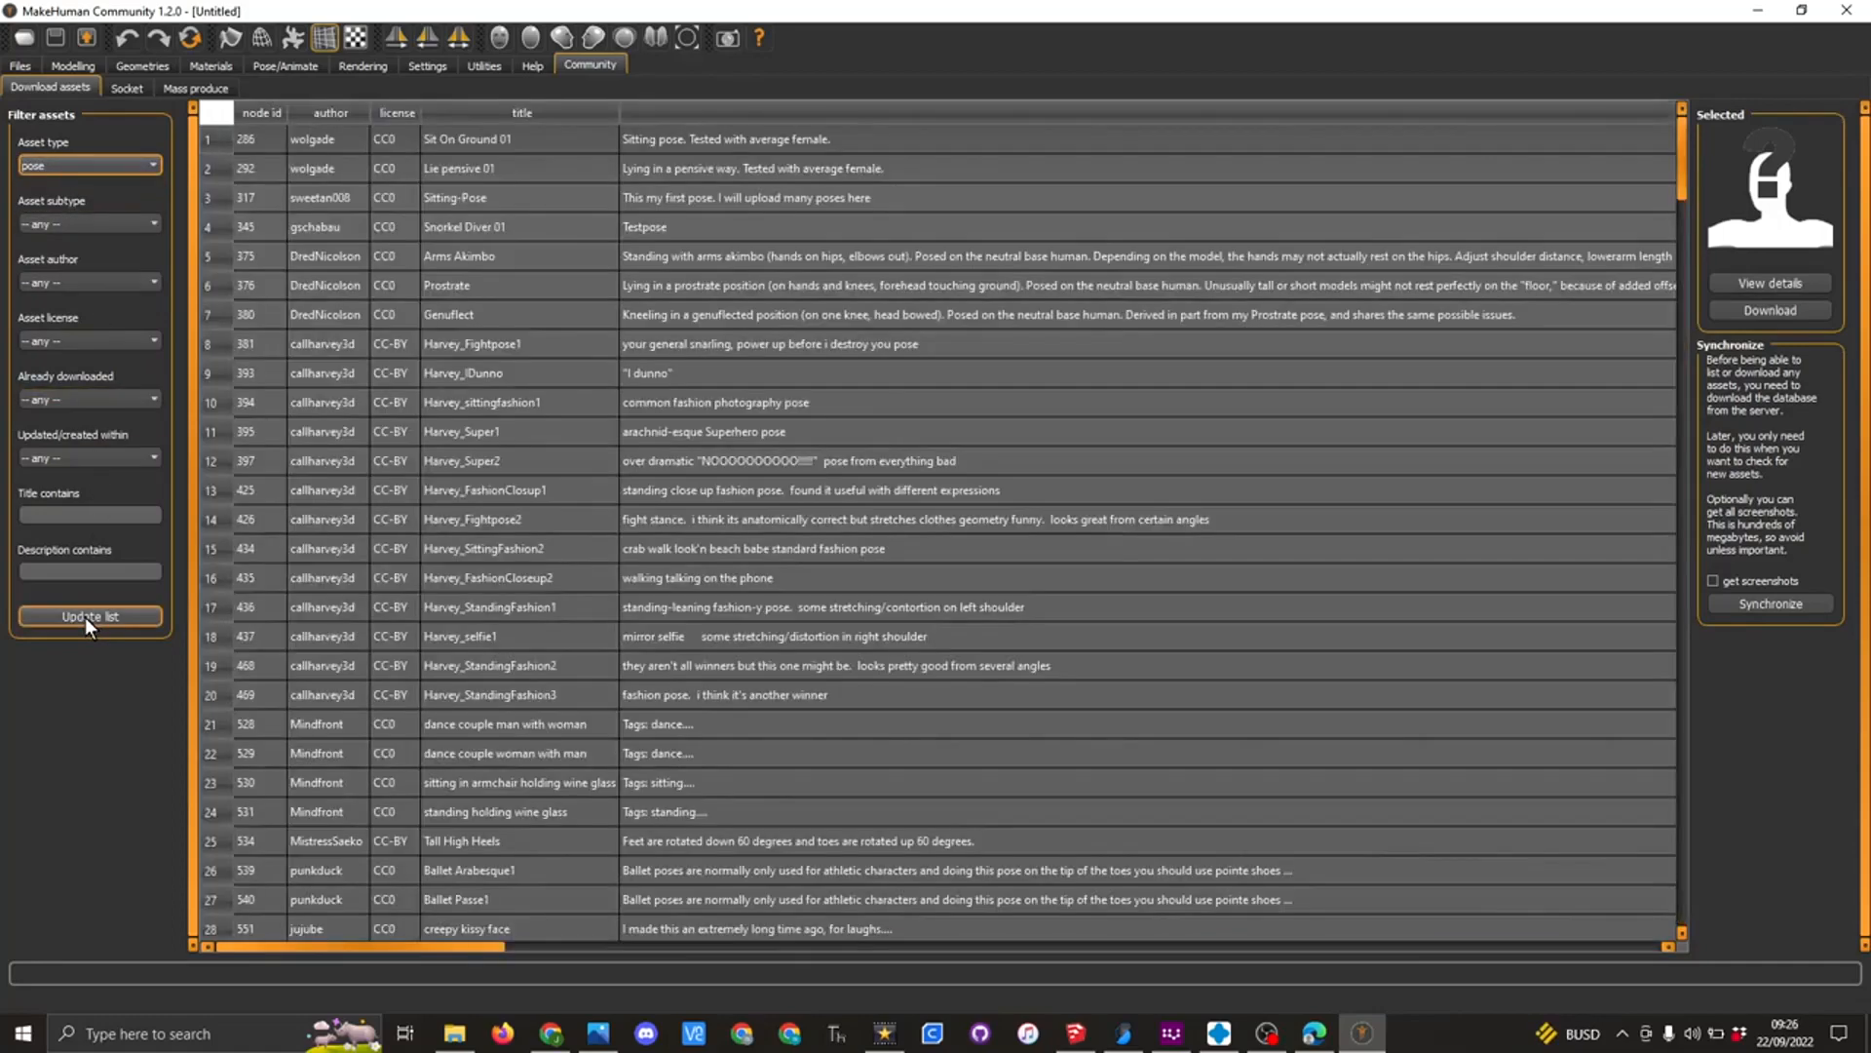
left_click(468, 142)
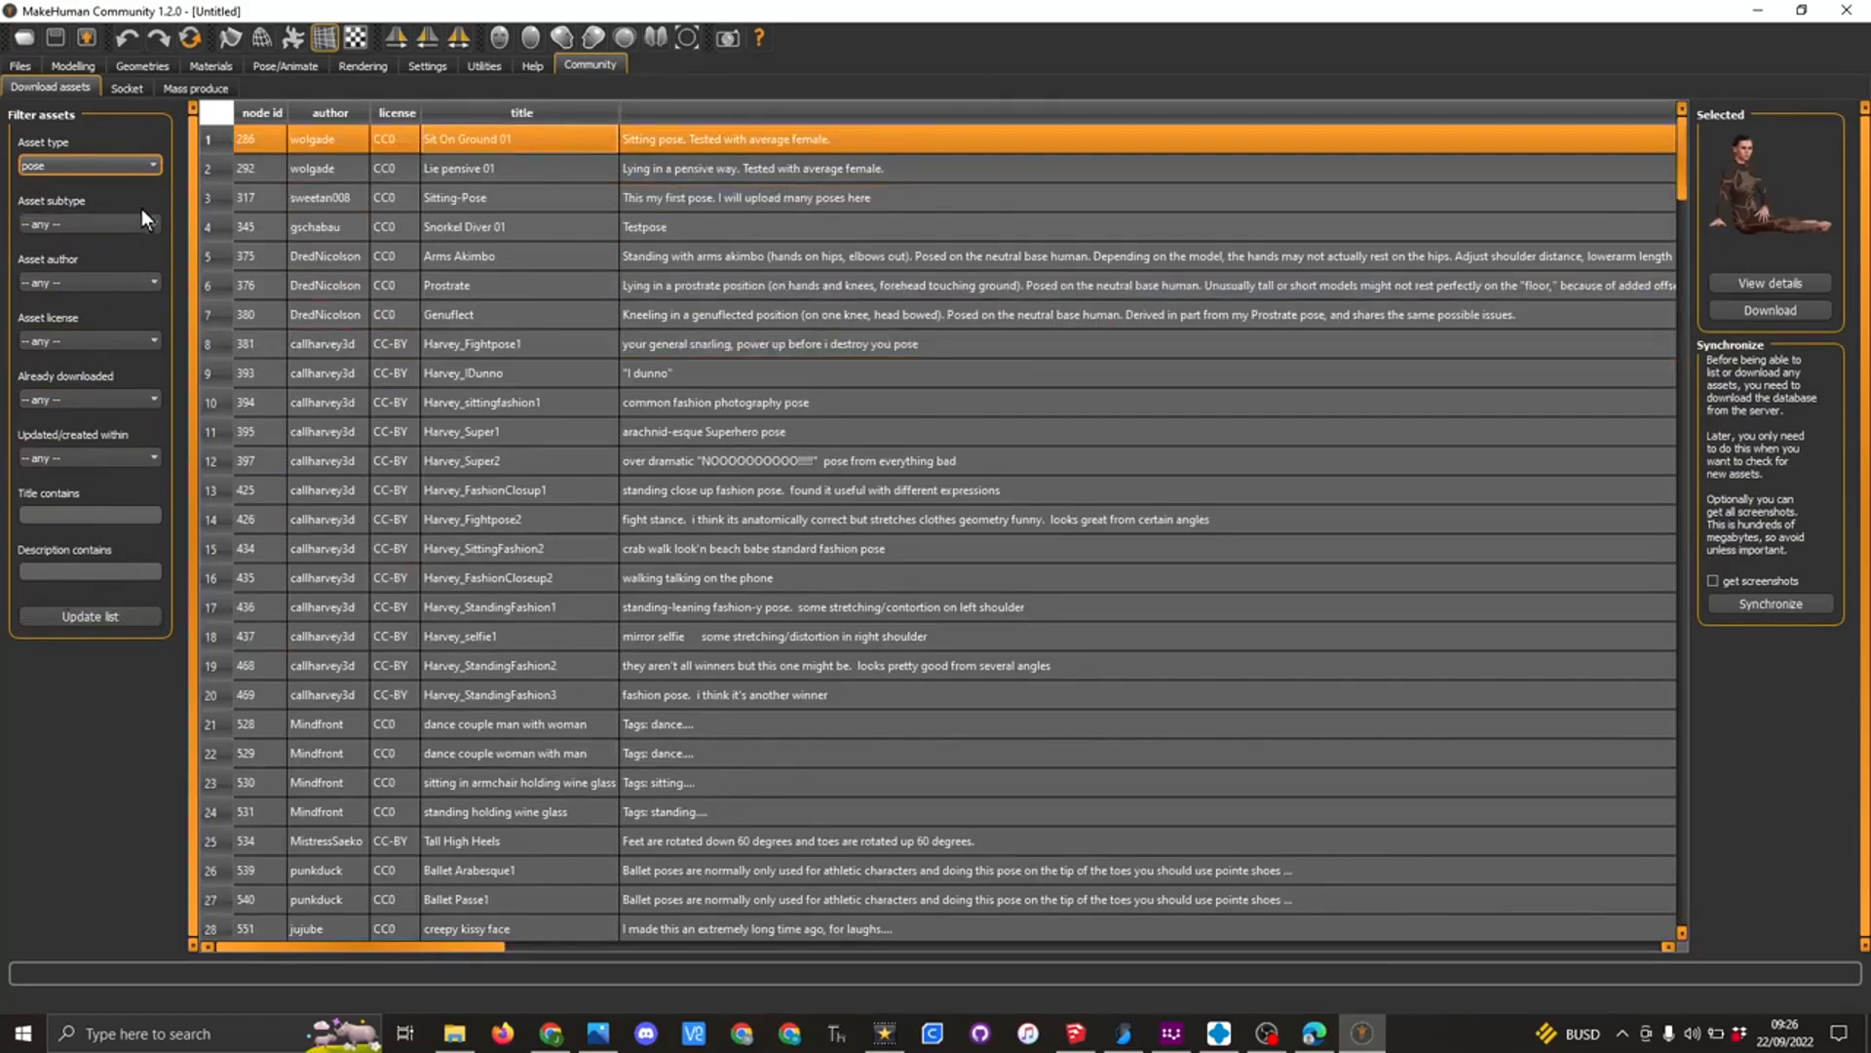
- List the community assets of type clothes and download the Body Armor Shoulder Holster outfit
left_click(152, 164)
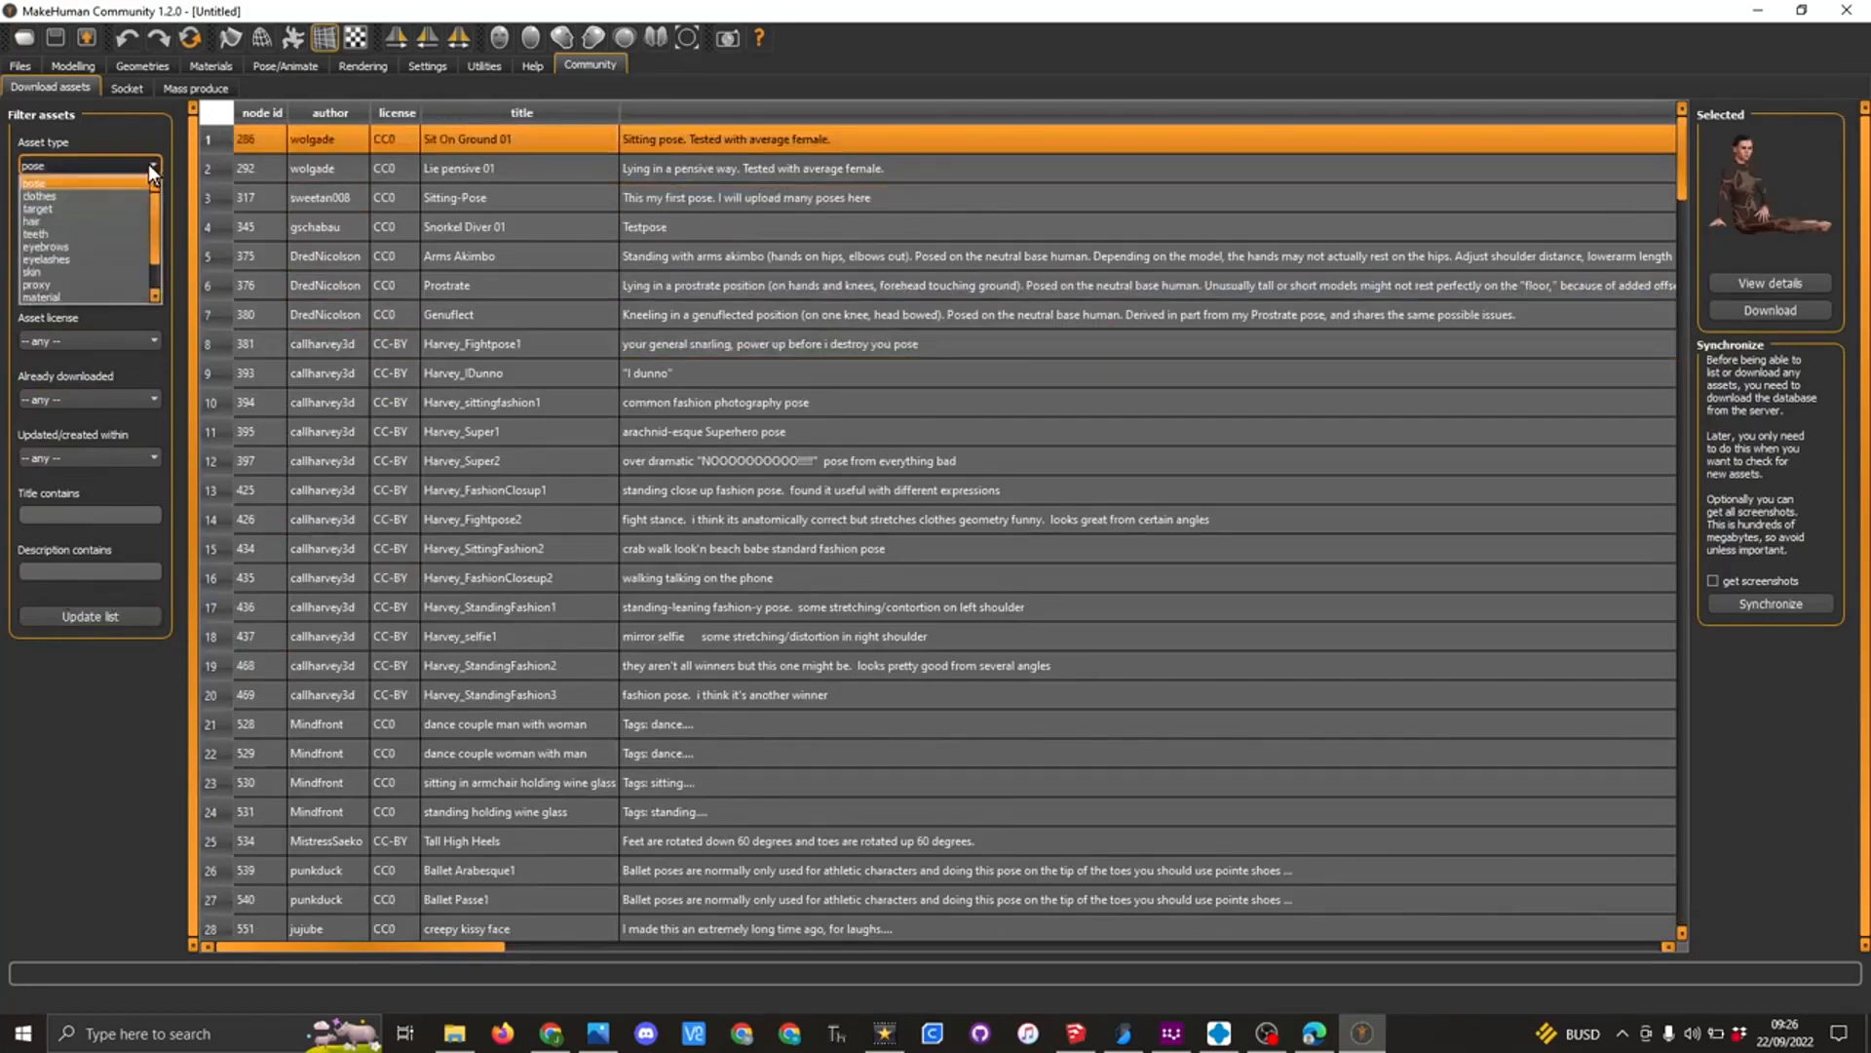
left_click(91, 193)
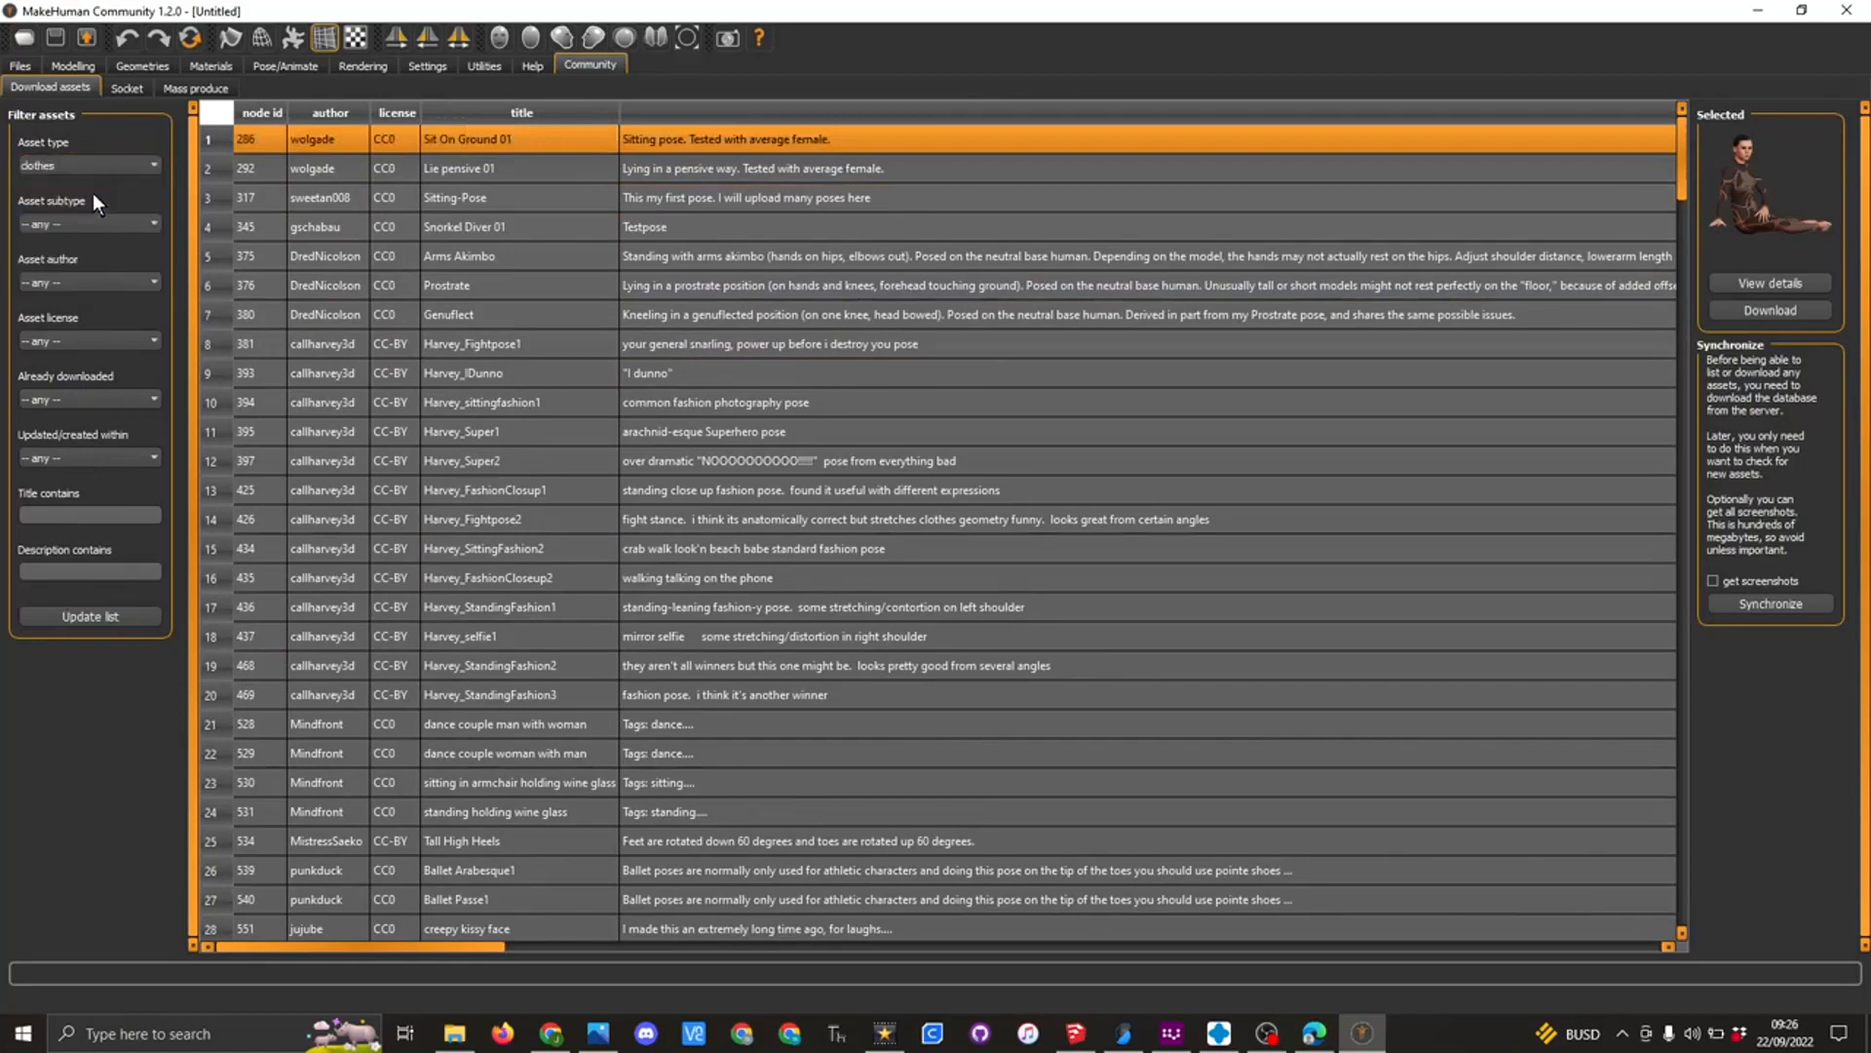
left_click(95, 612)
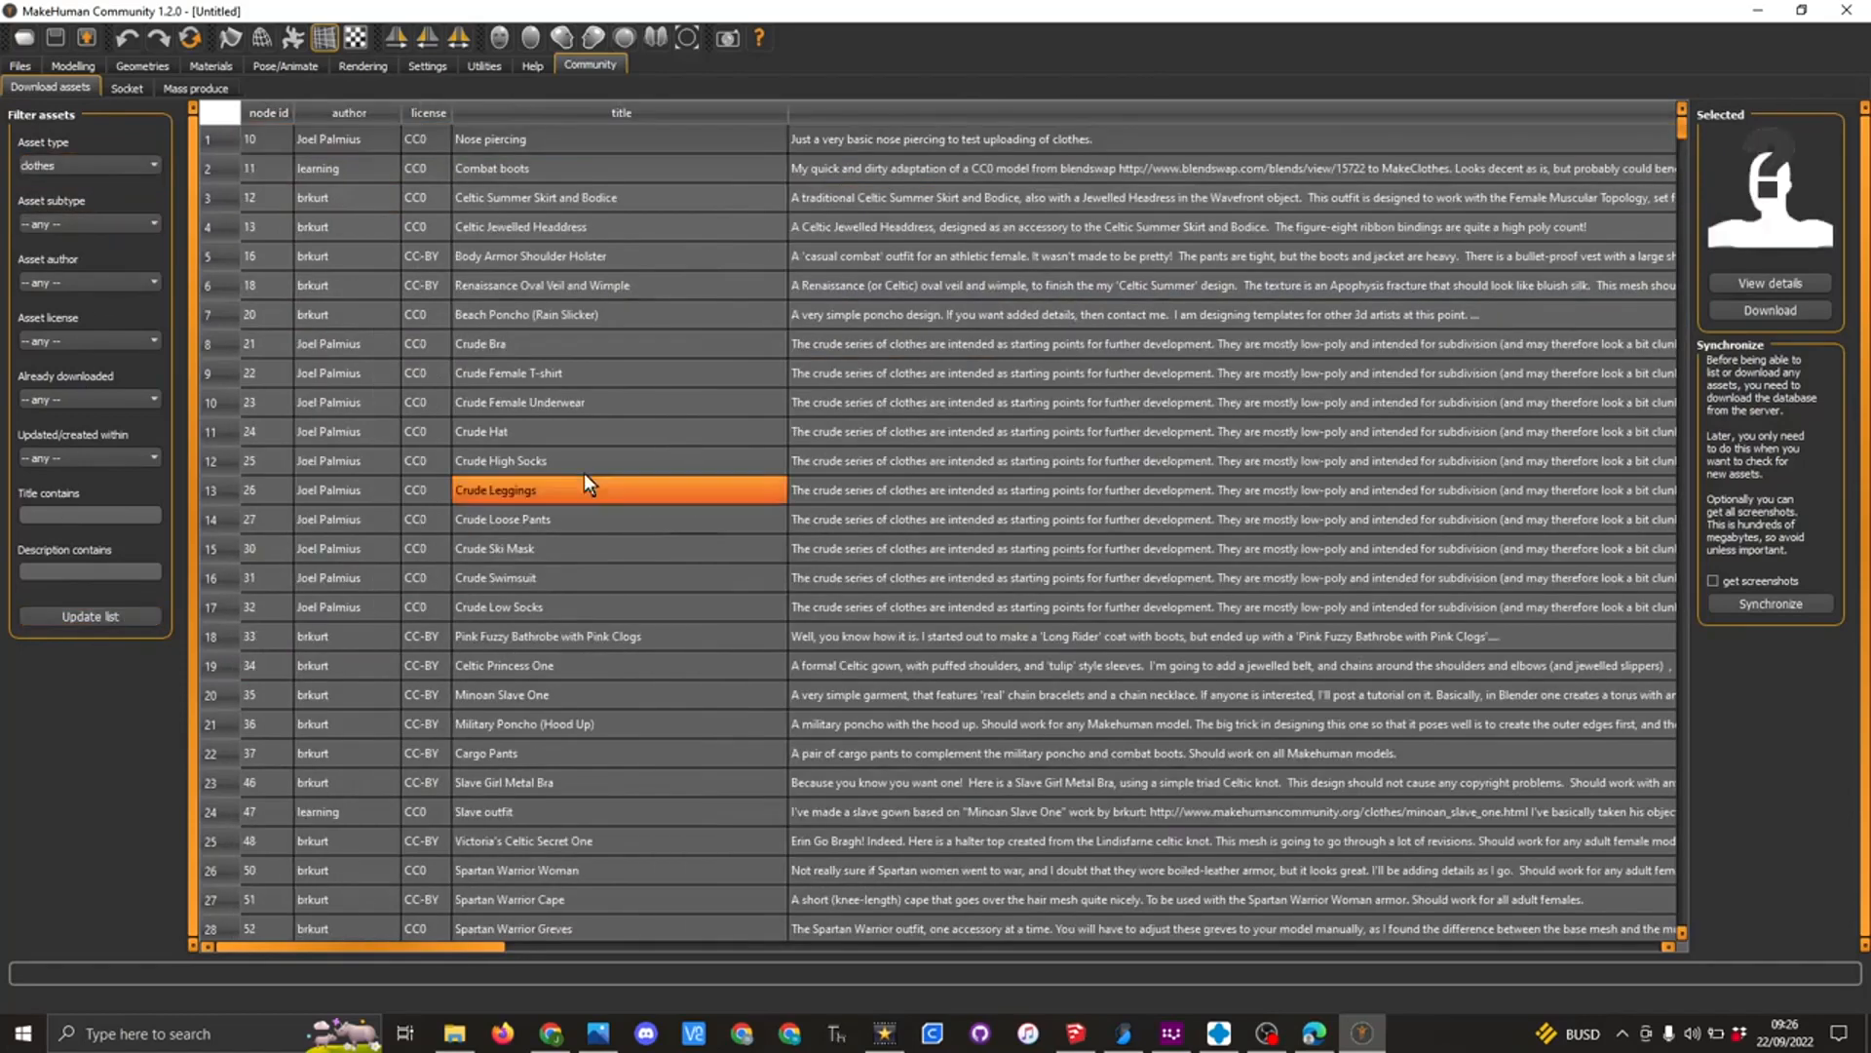
left_click(503, 263)
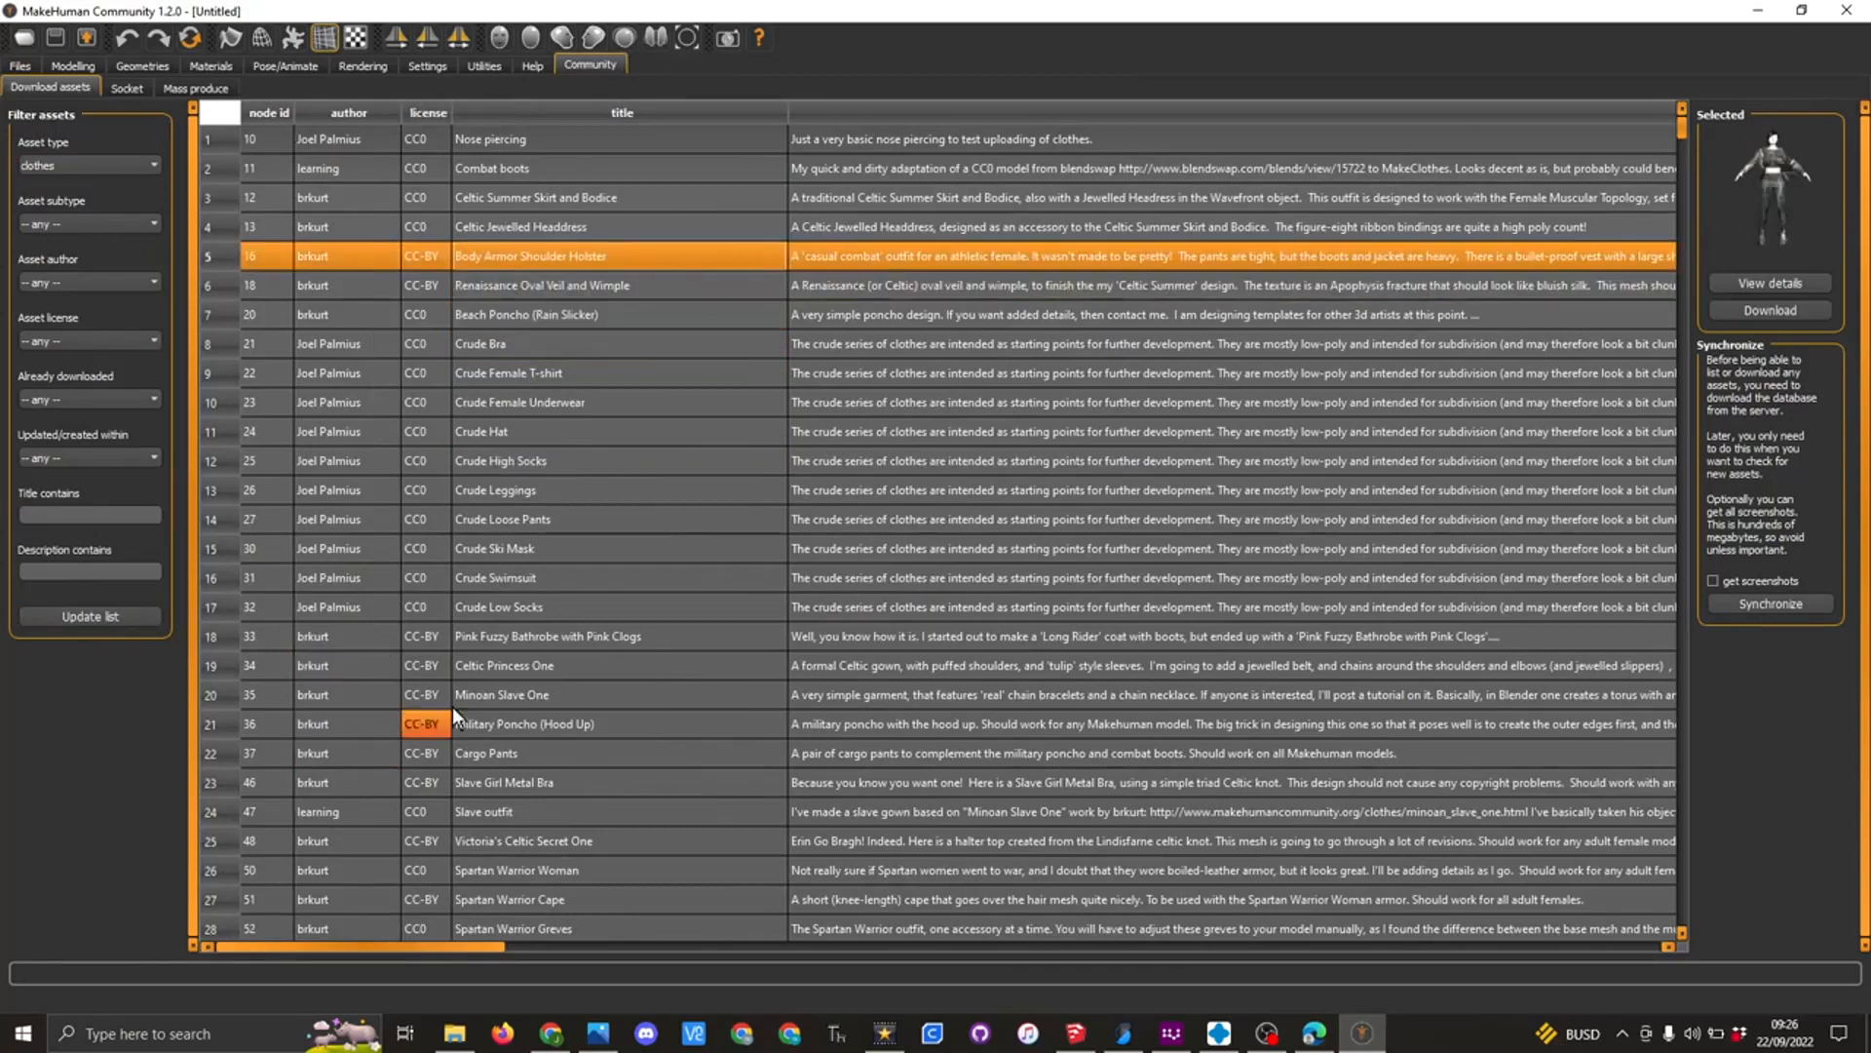
left_click(1768, 308)
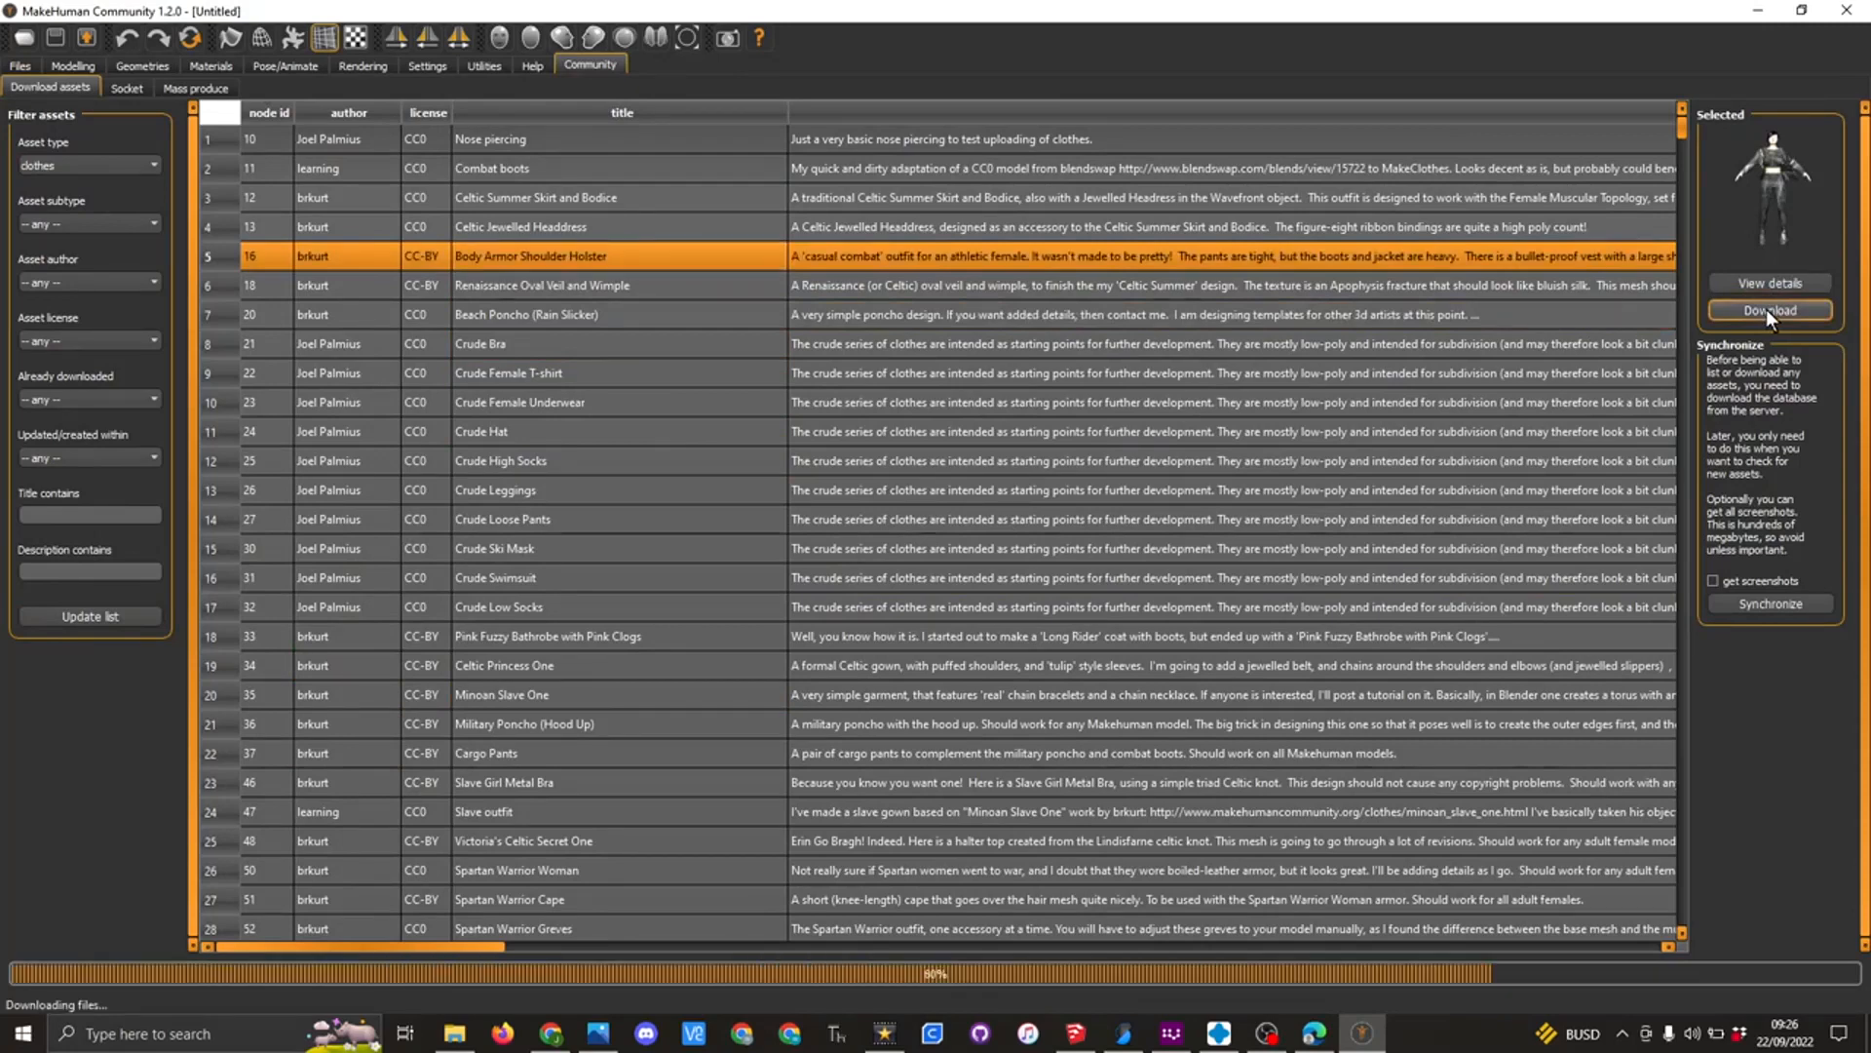
left_click(1002, 530)
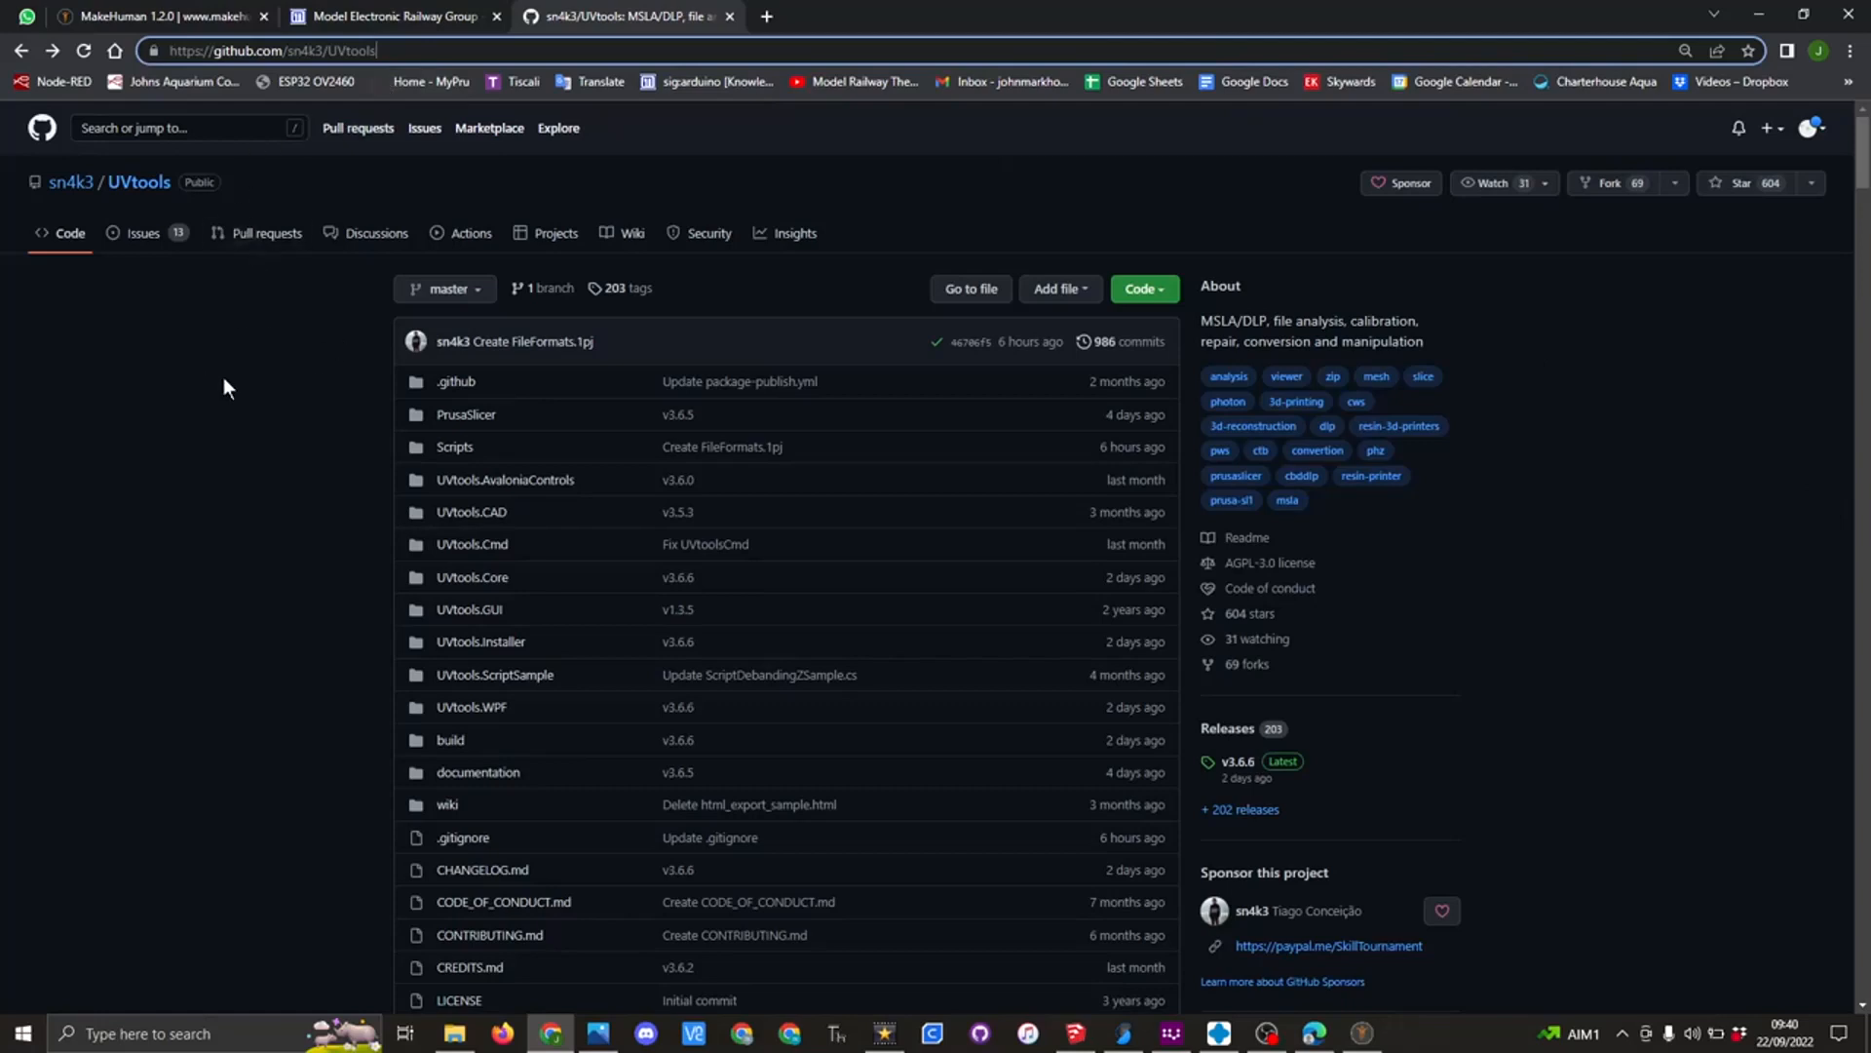
- From the UVtools GitHub repository's latest release, download UVtools_win-x64_v3.6.6.msi into the Downloads folder
scroll(224, 377, "down", 8)
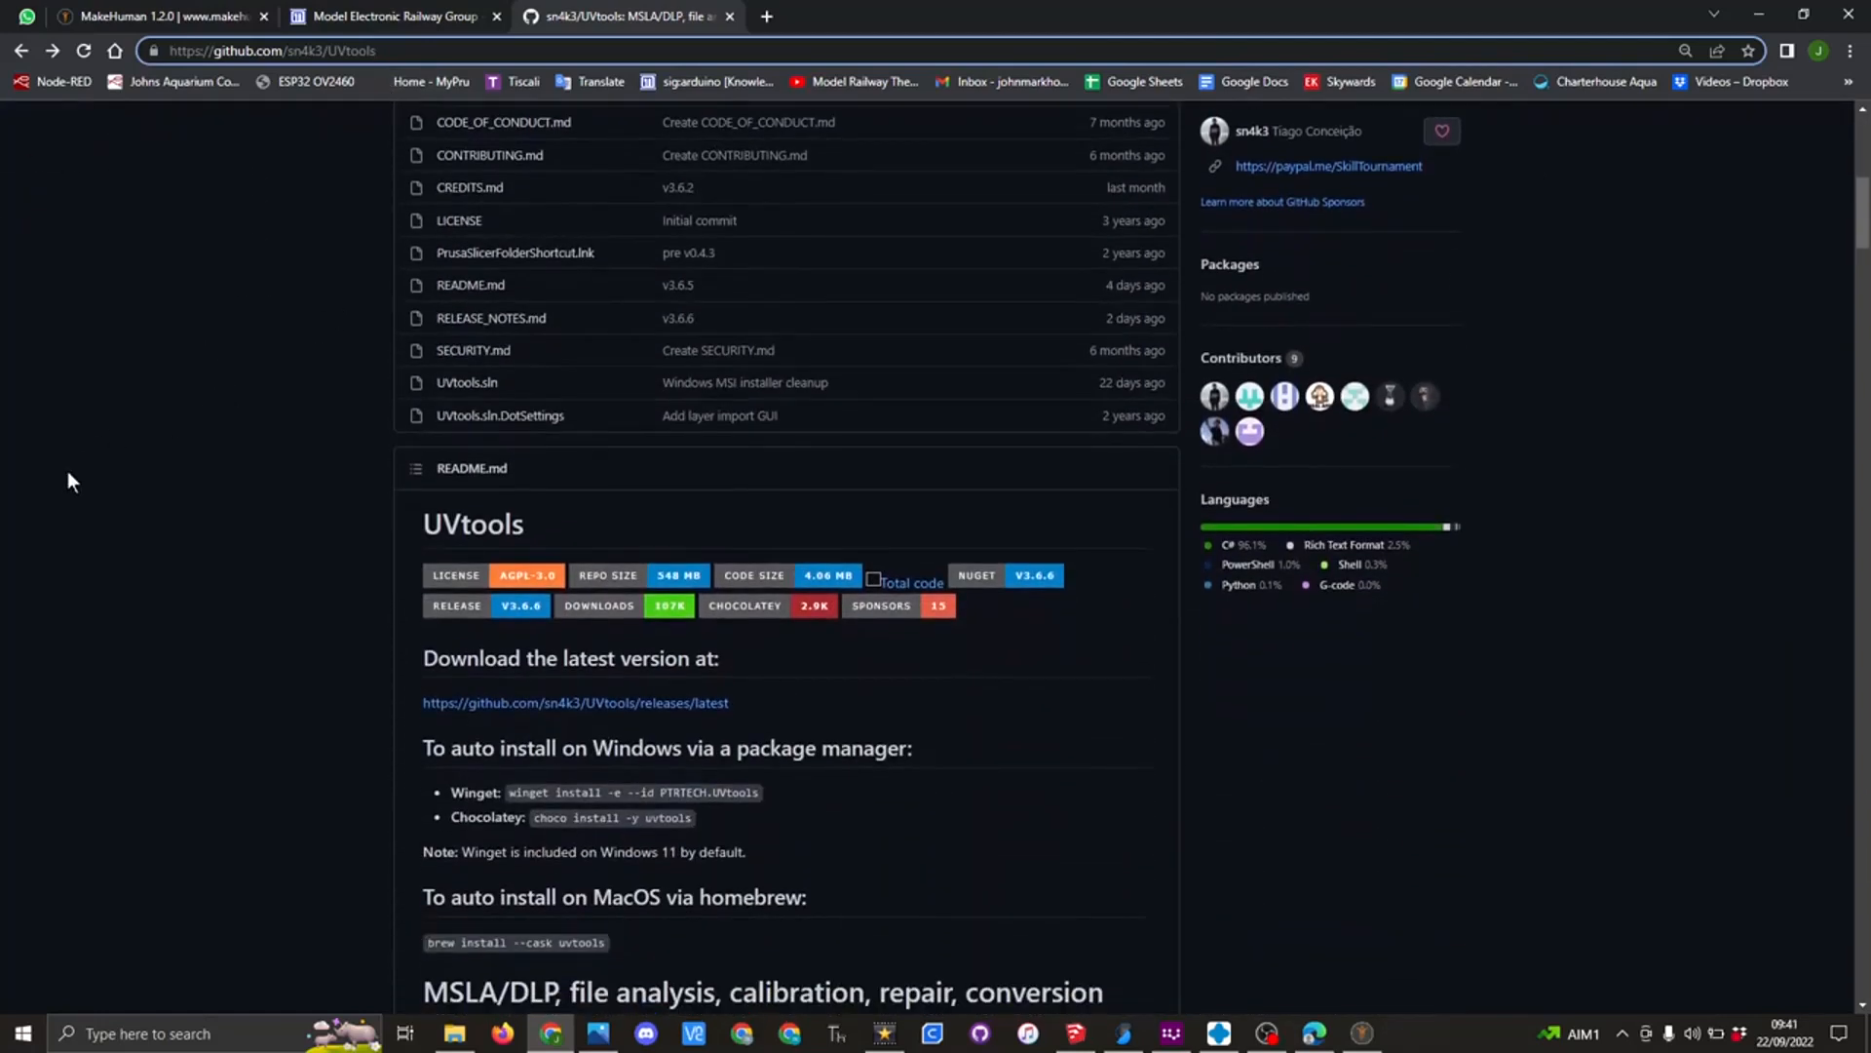
left_click(647, 710)
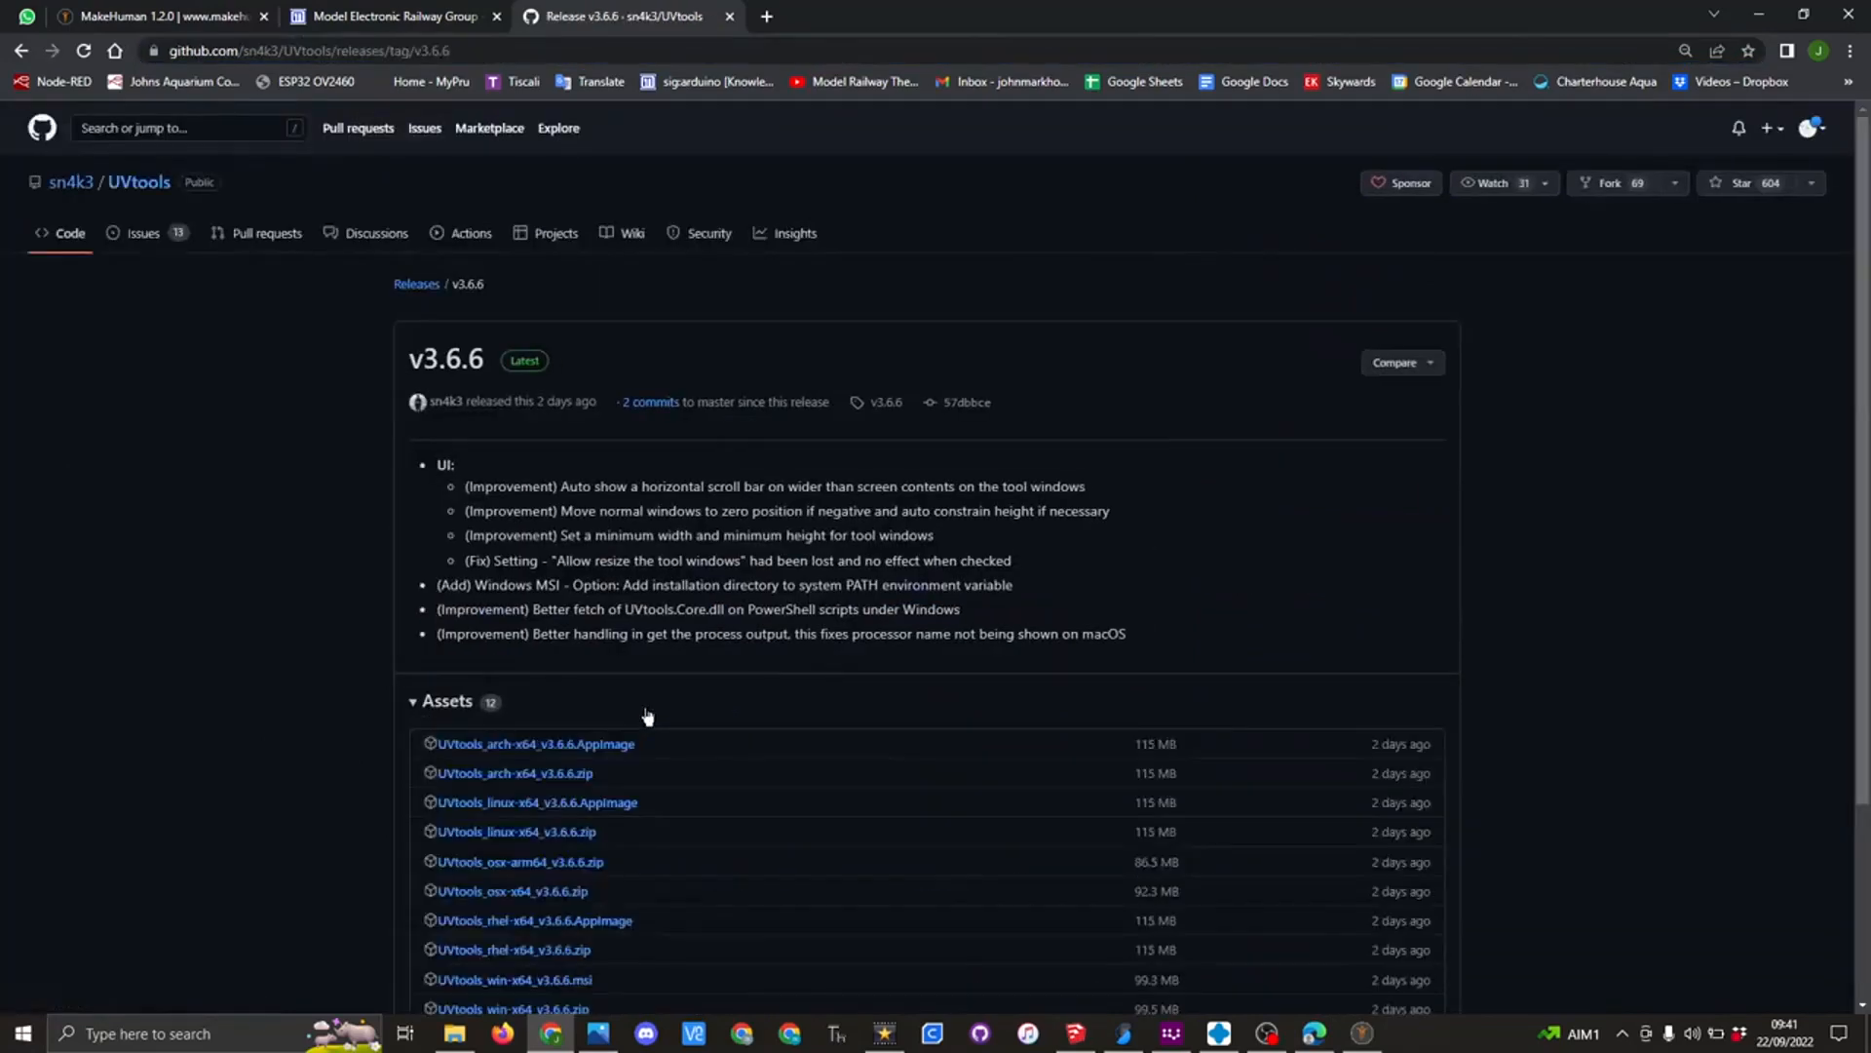
scroll(302, 535, "down", 3)
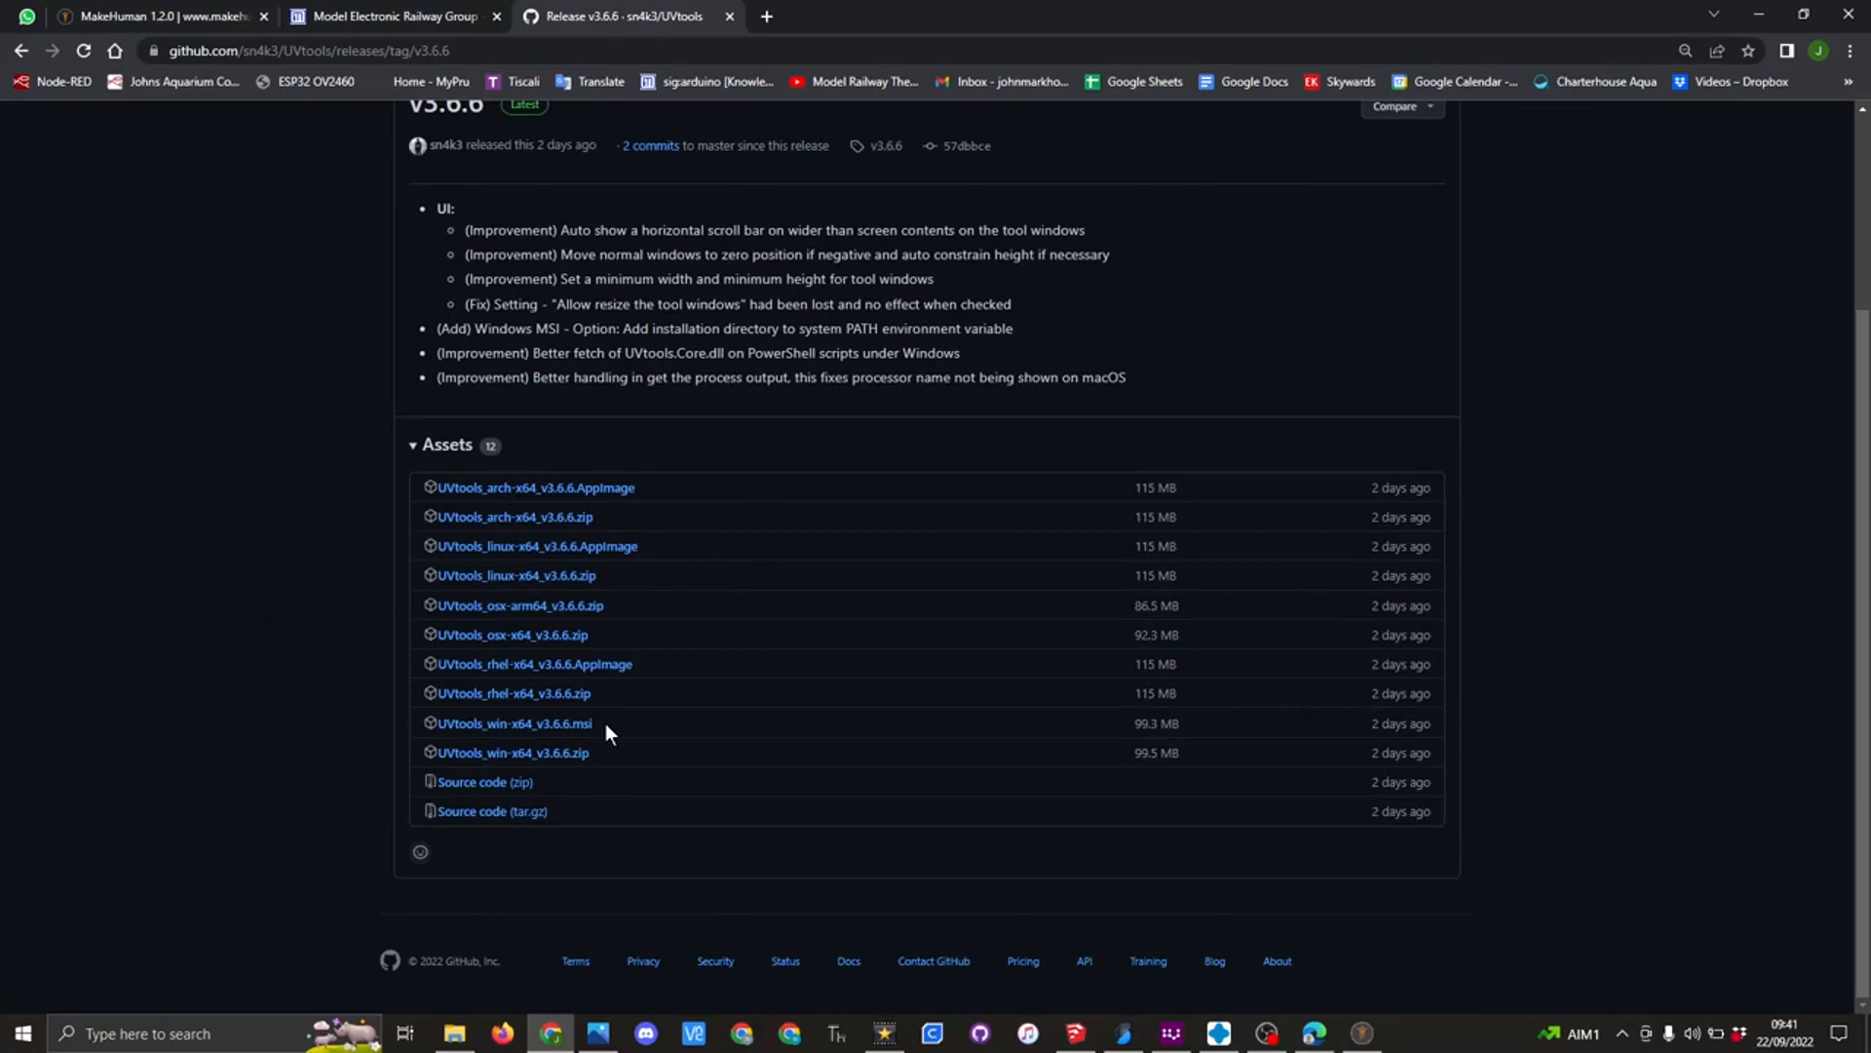
left_click(564, 723)
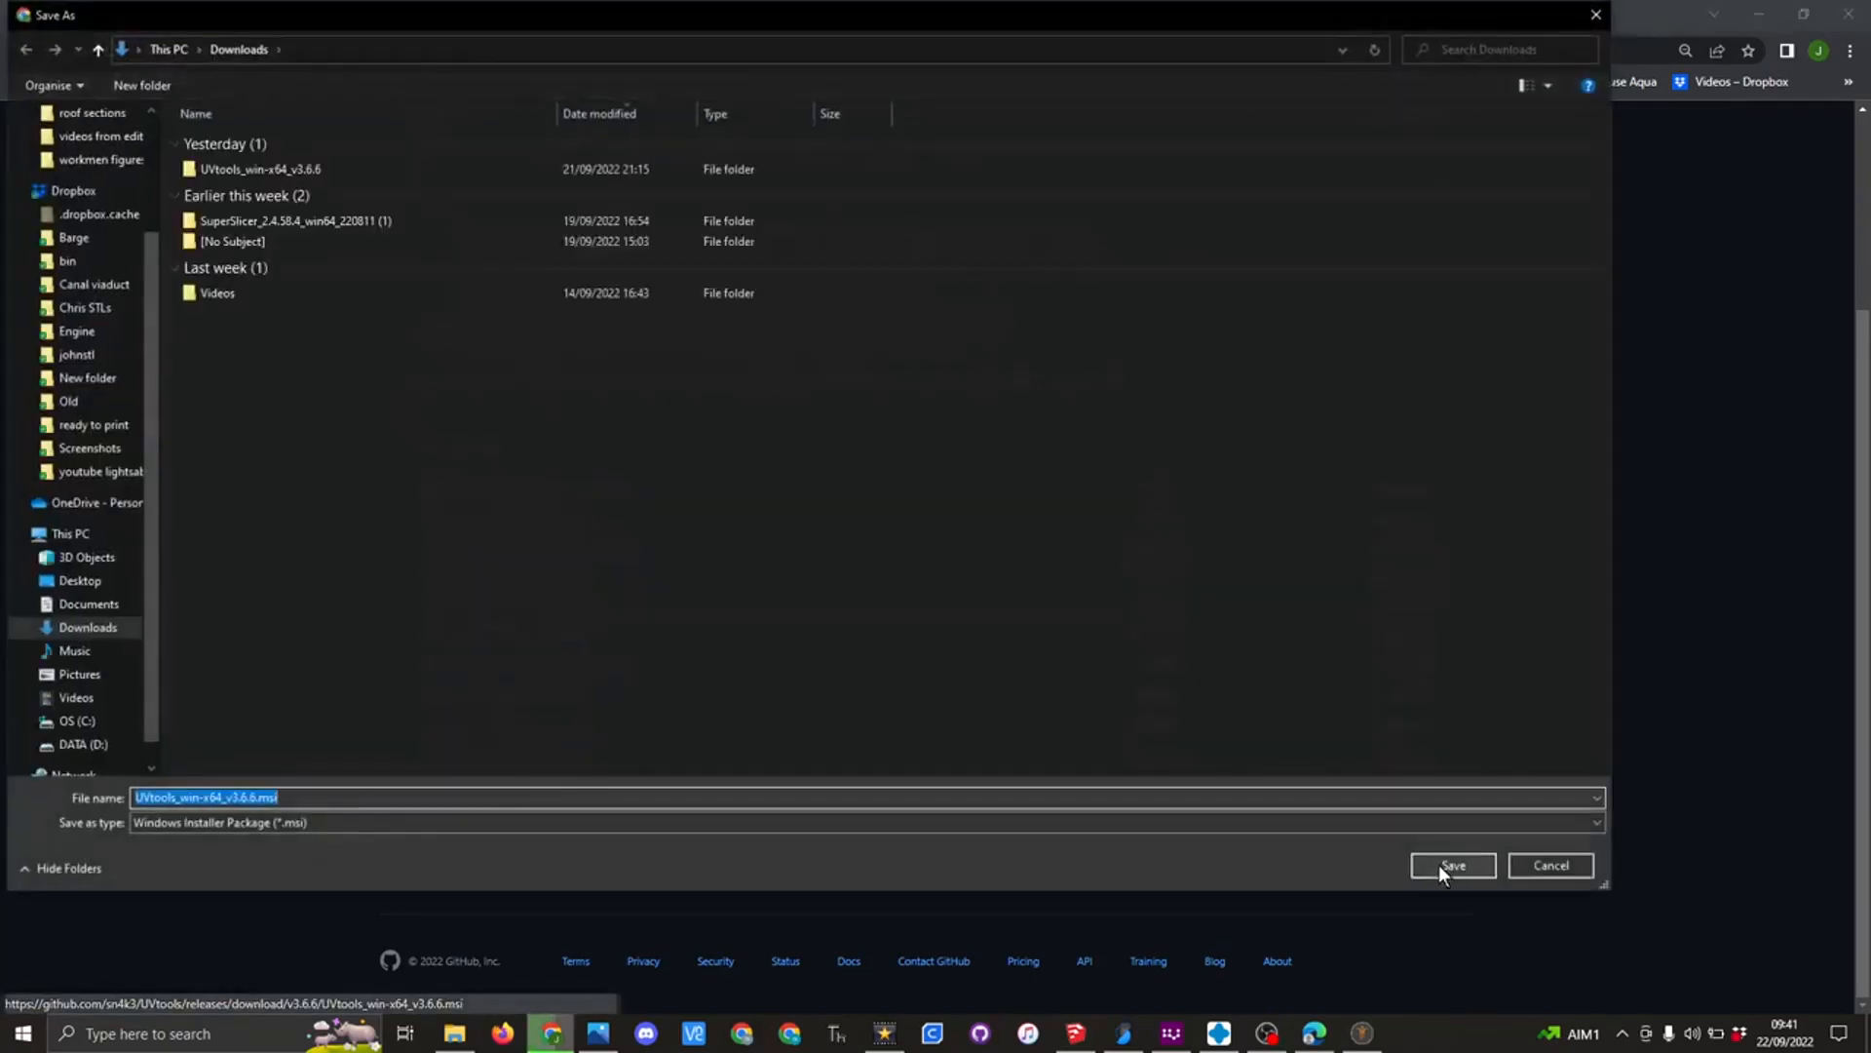
left_click(1438, 863)
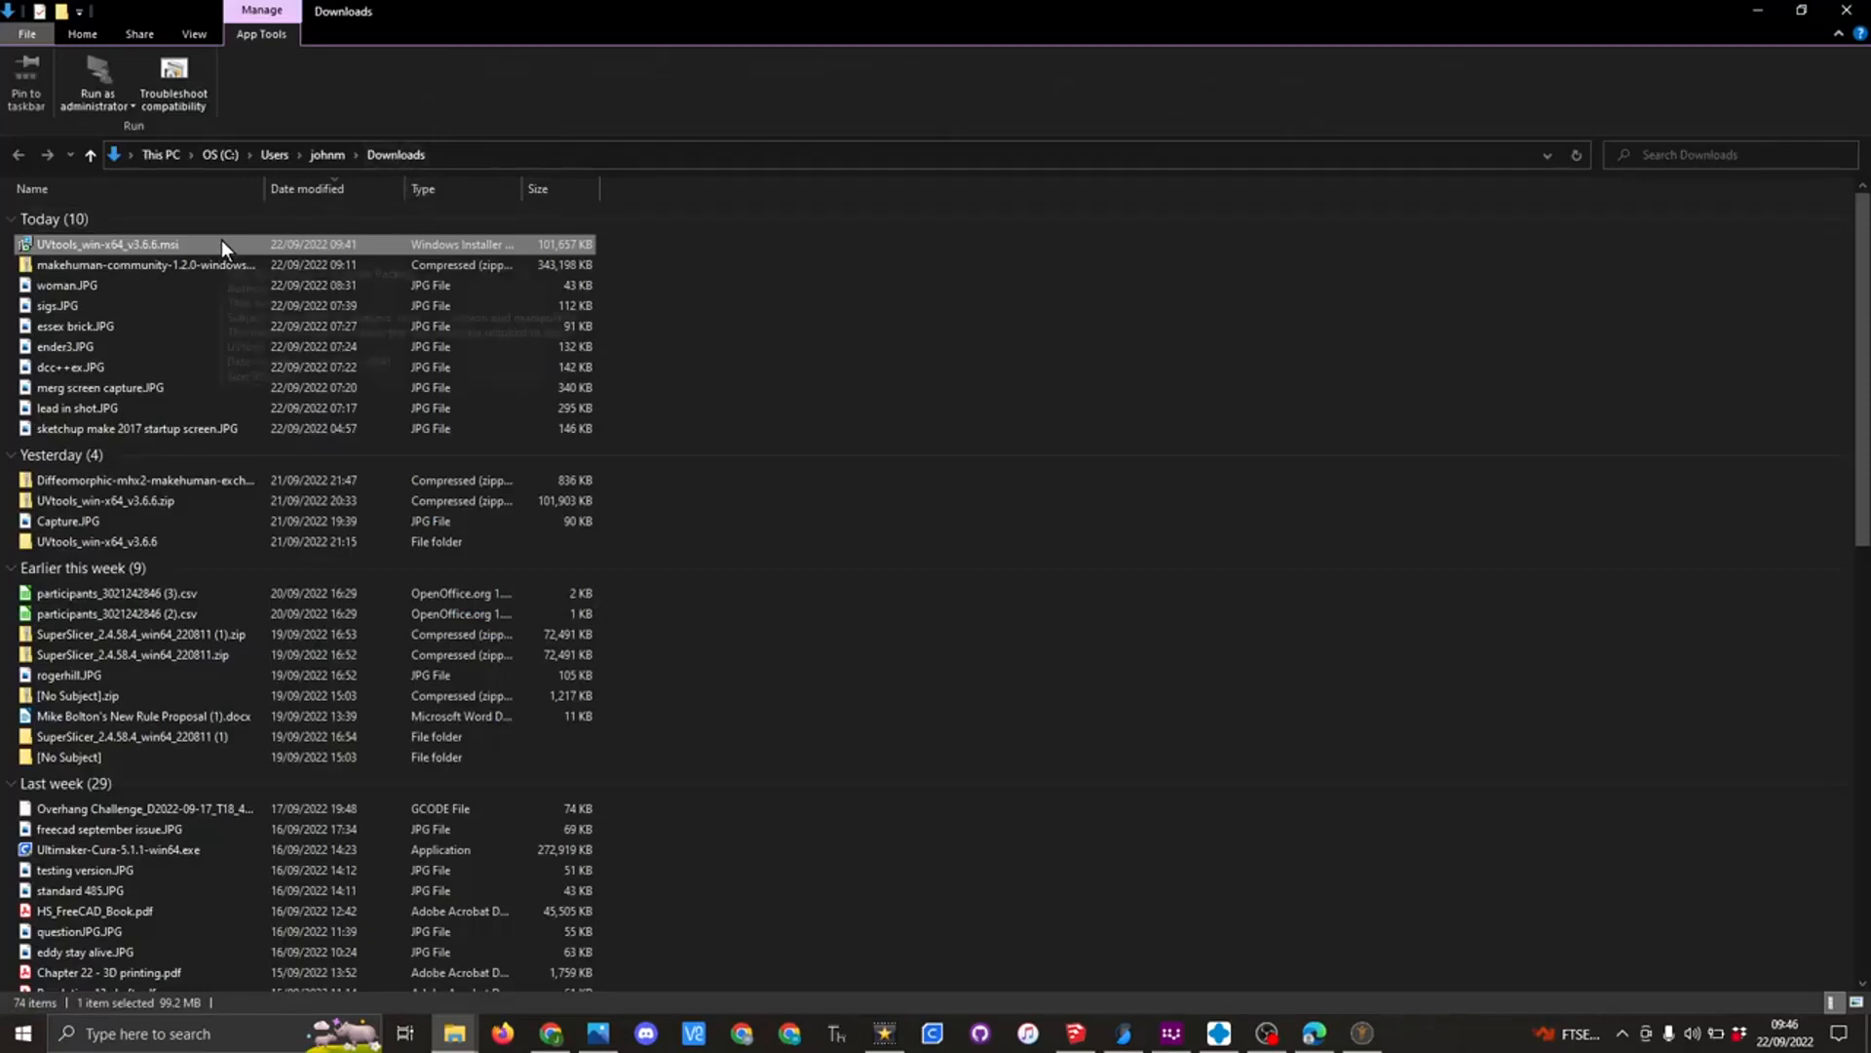
- Run the UVtools_win-x64_v3.6.6.msi installer from the Downloads folder, allowing it past the SmartScreen block
double_click(220, 242)
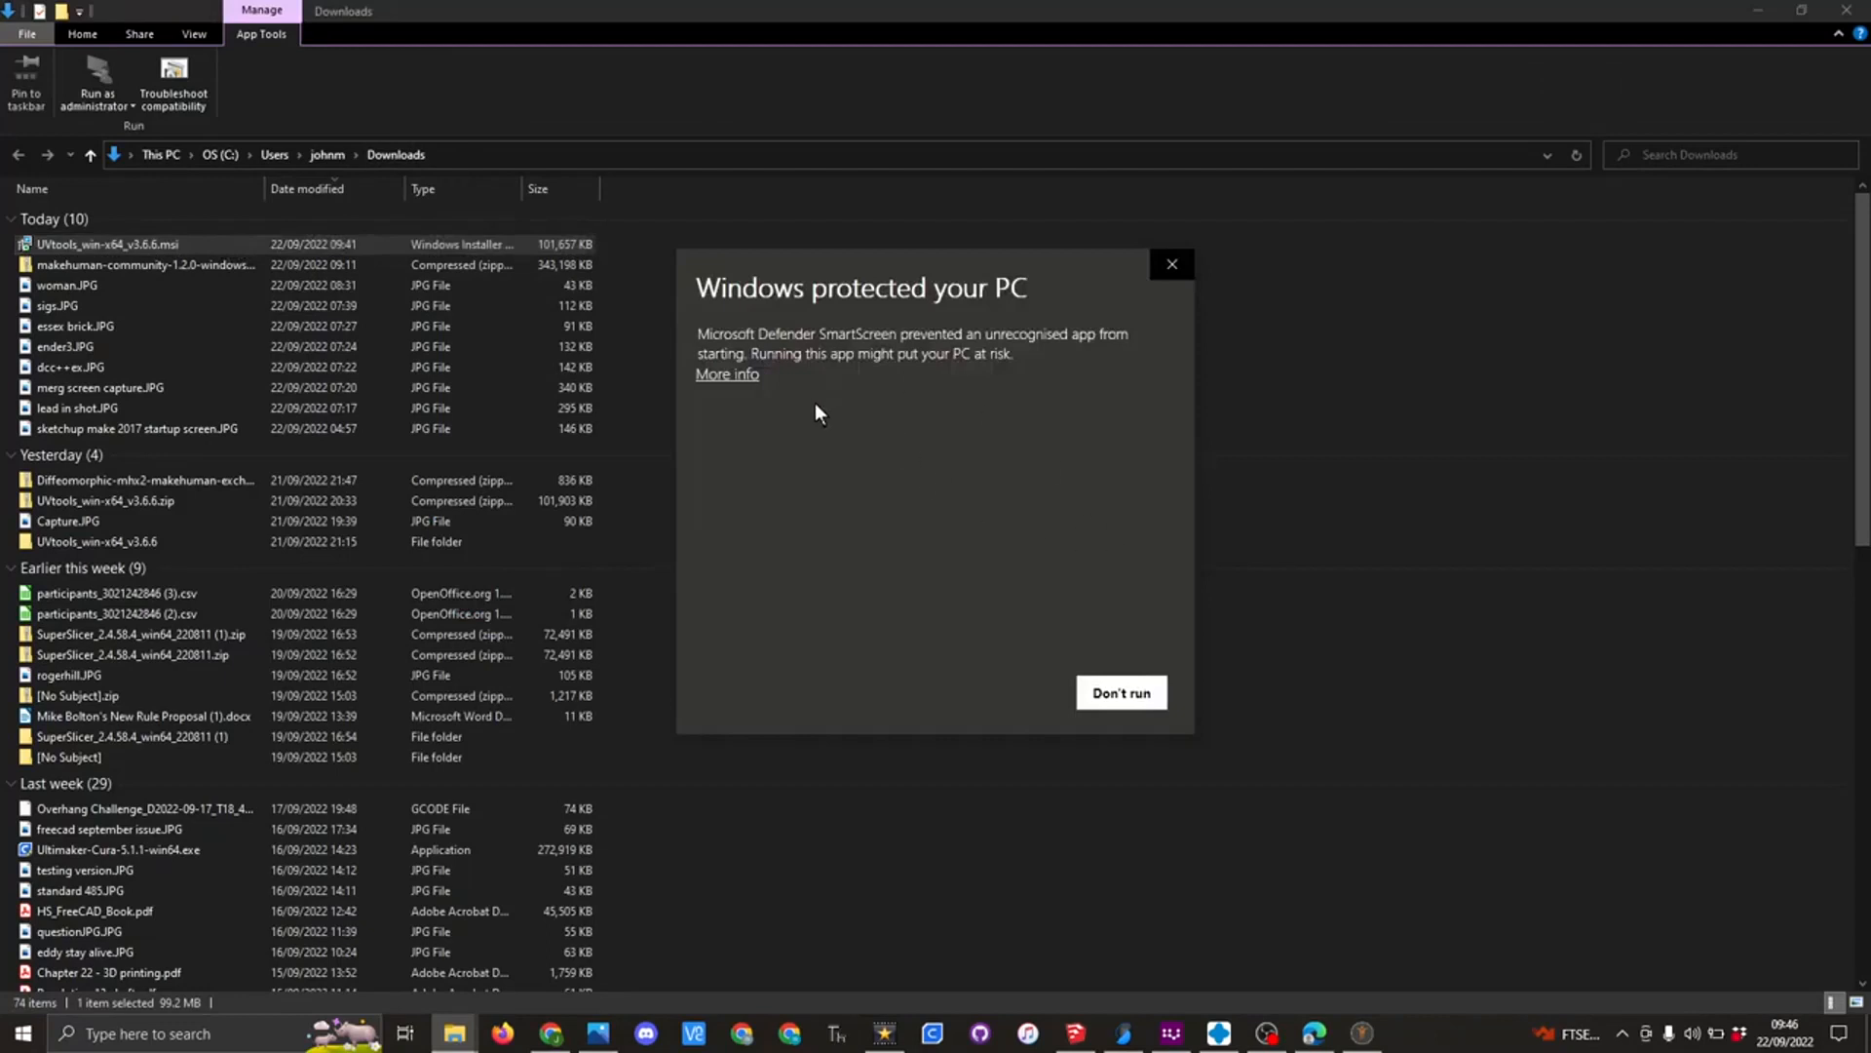
left_click(727, 375)
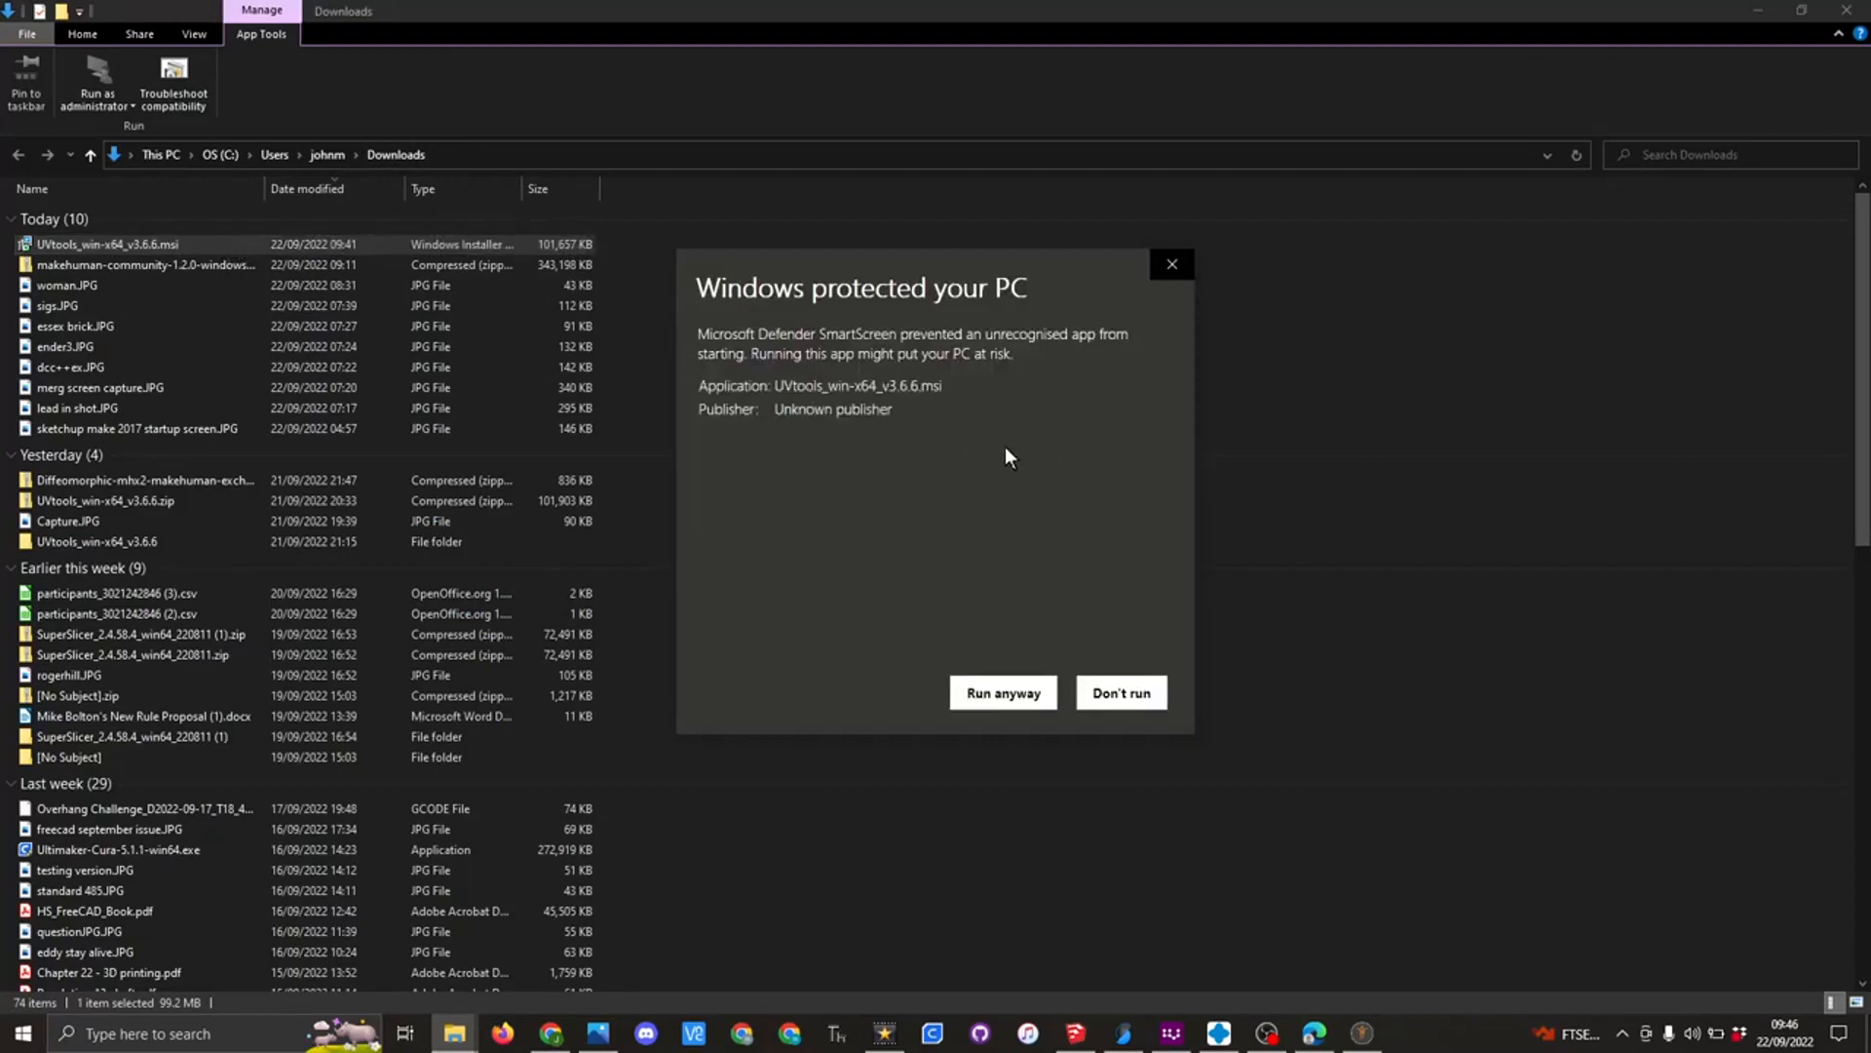
left_click(998, 694)
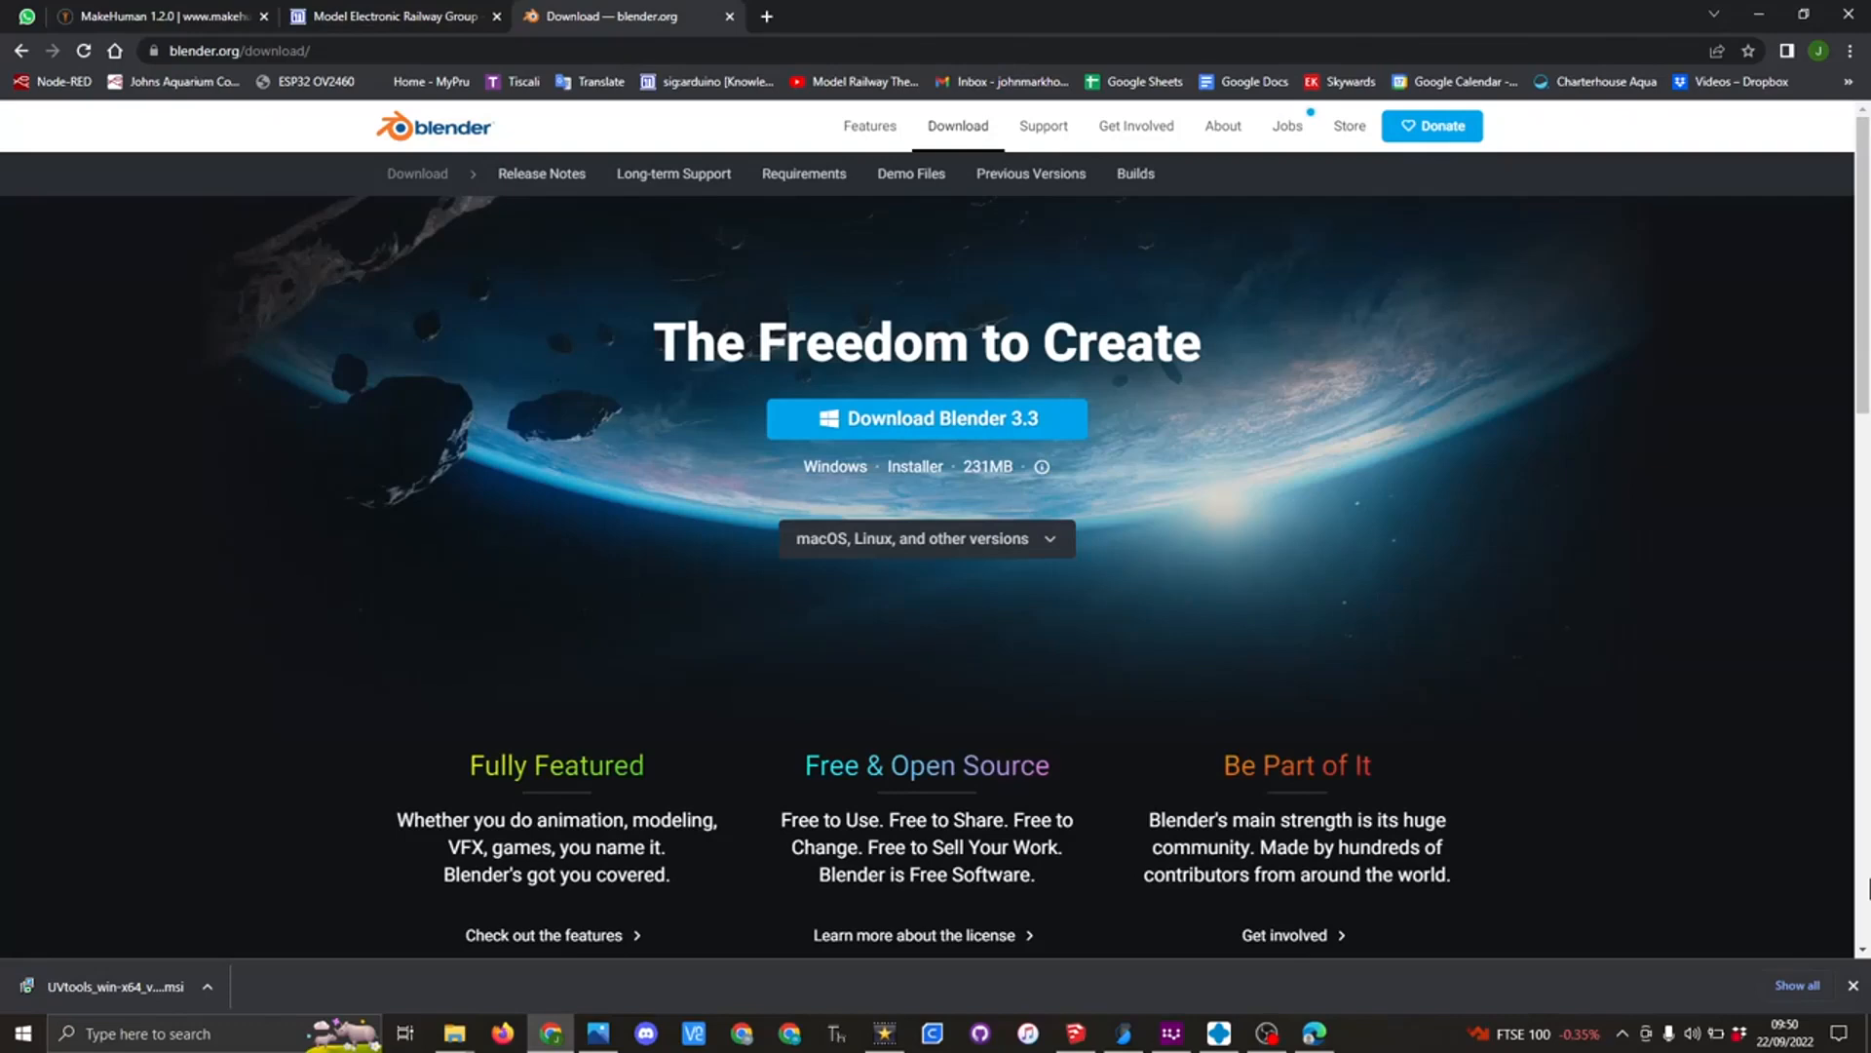
- Download blender-3.3.0-windows-x64.msi from the Blender website into Downloads and run the installer from that folder
left_click(1026, 429)
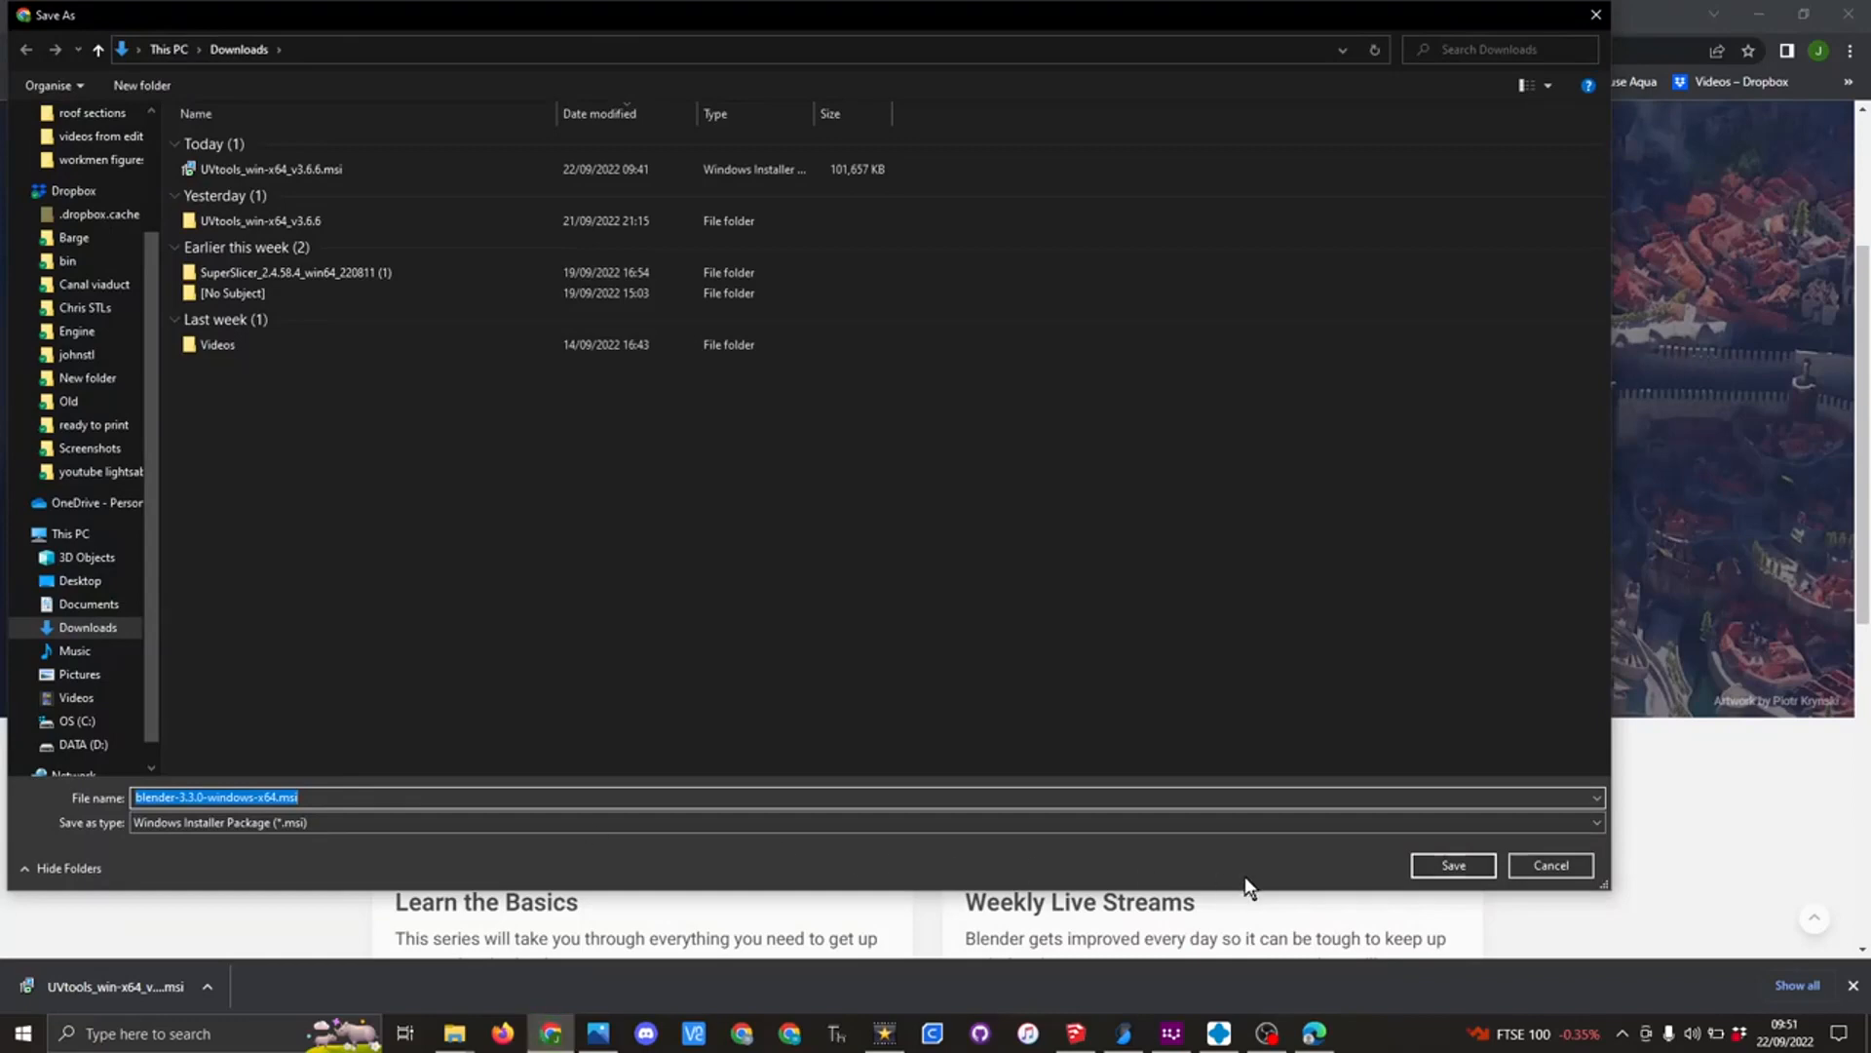
left_click(1454, 866)
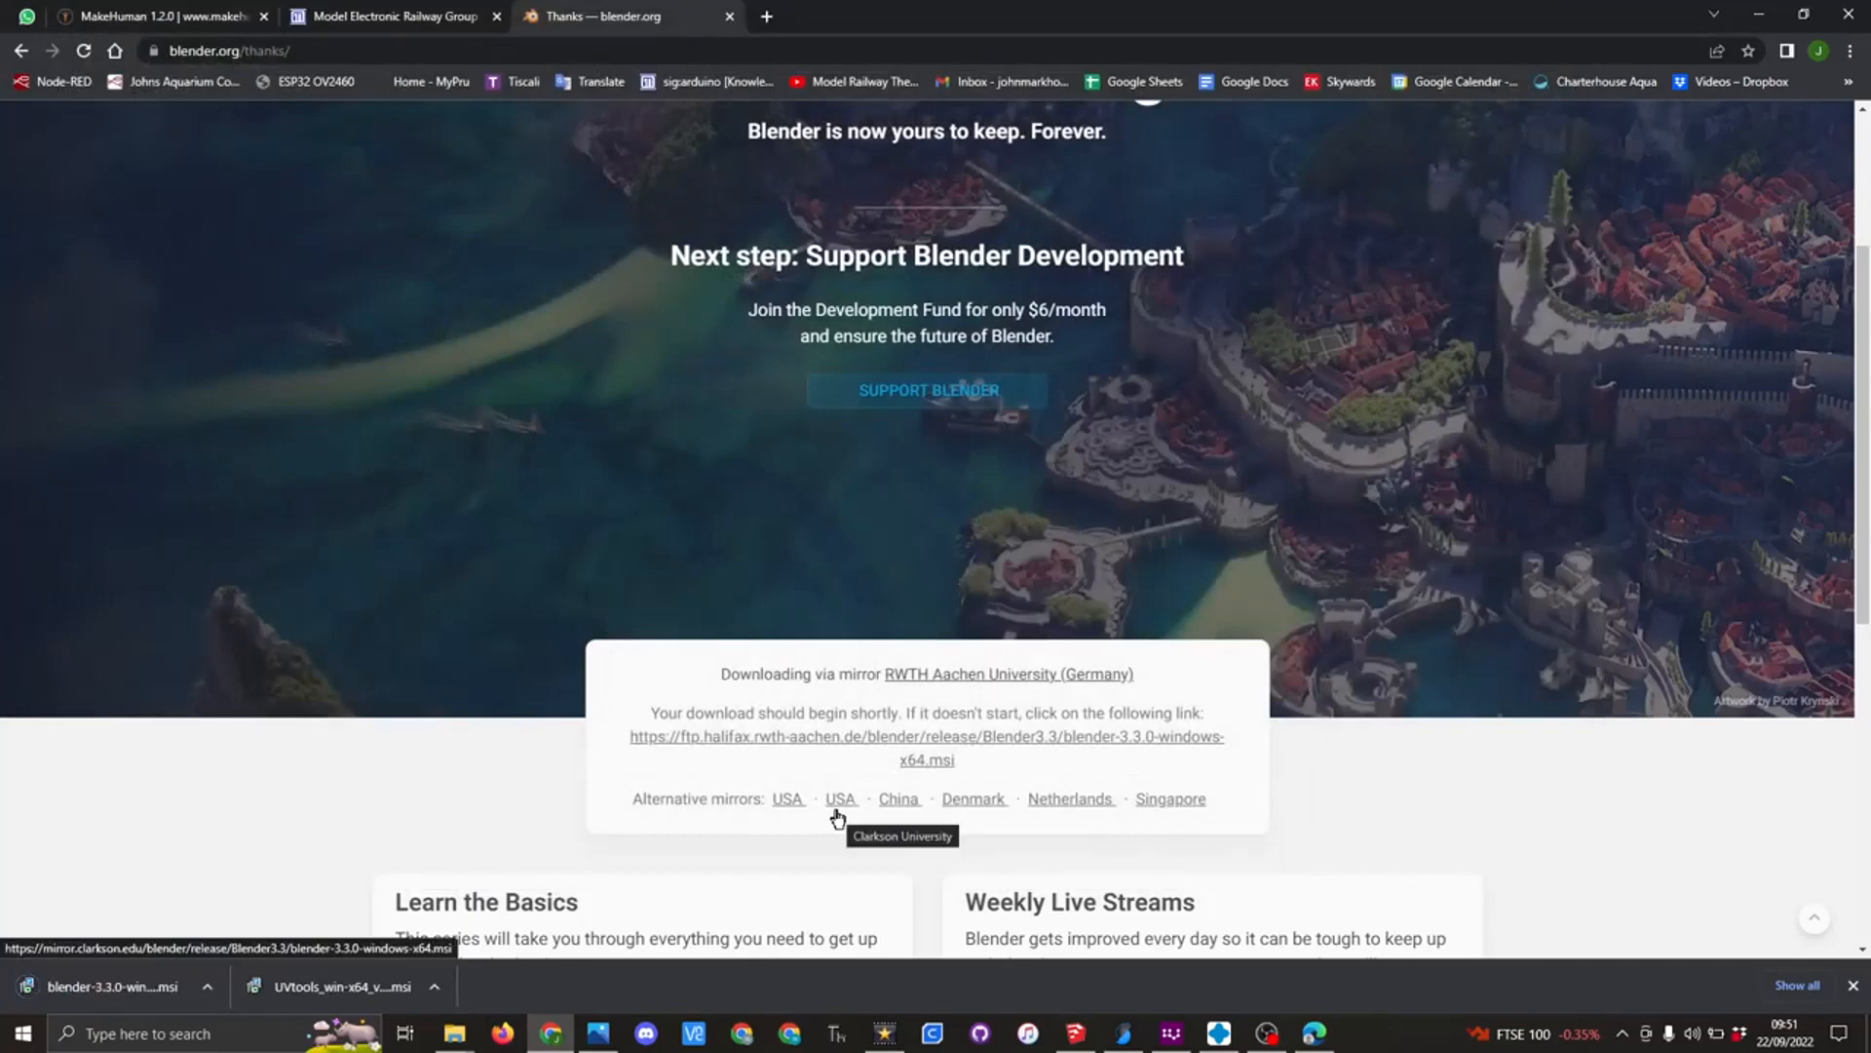
left_click(205, 987)
left_click(256, 921)
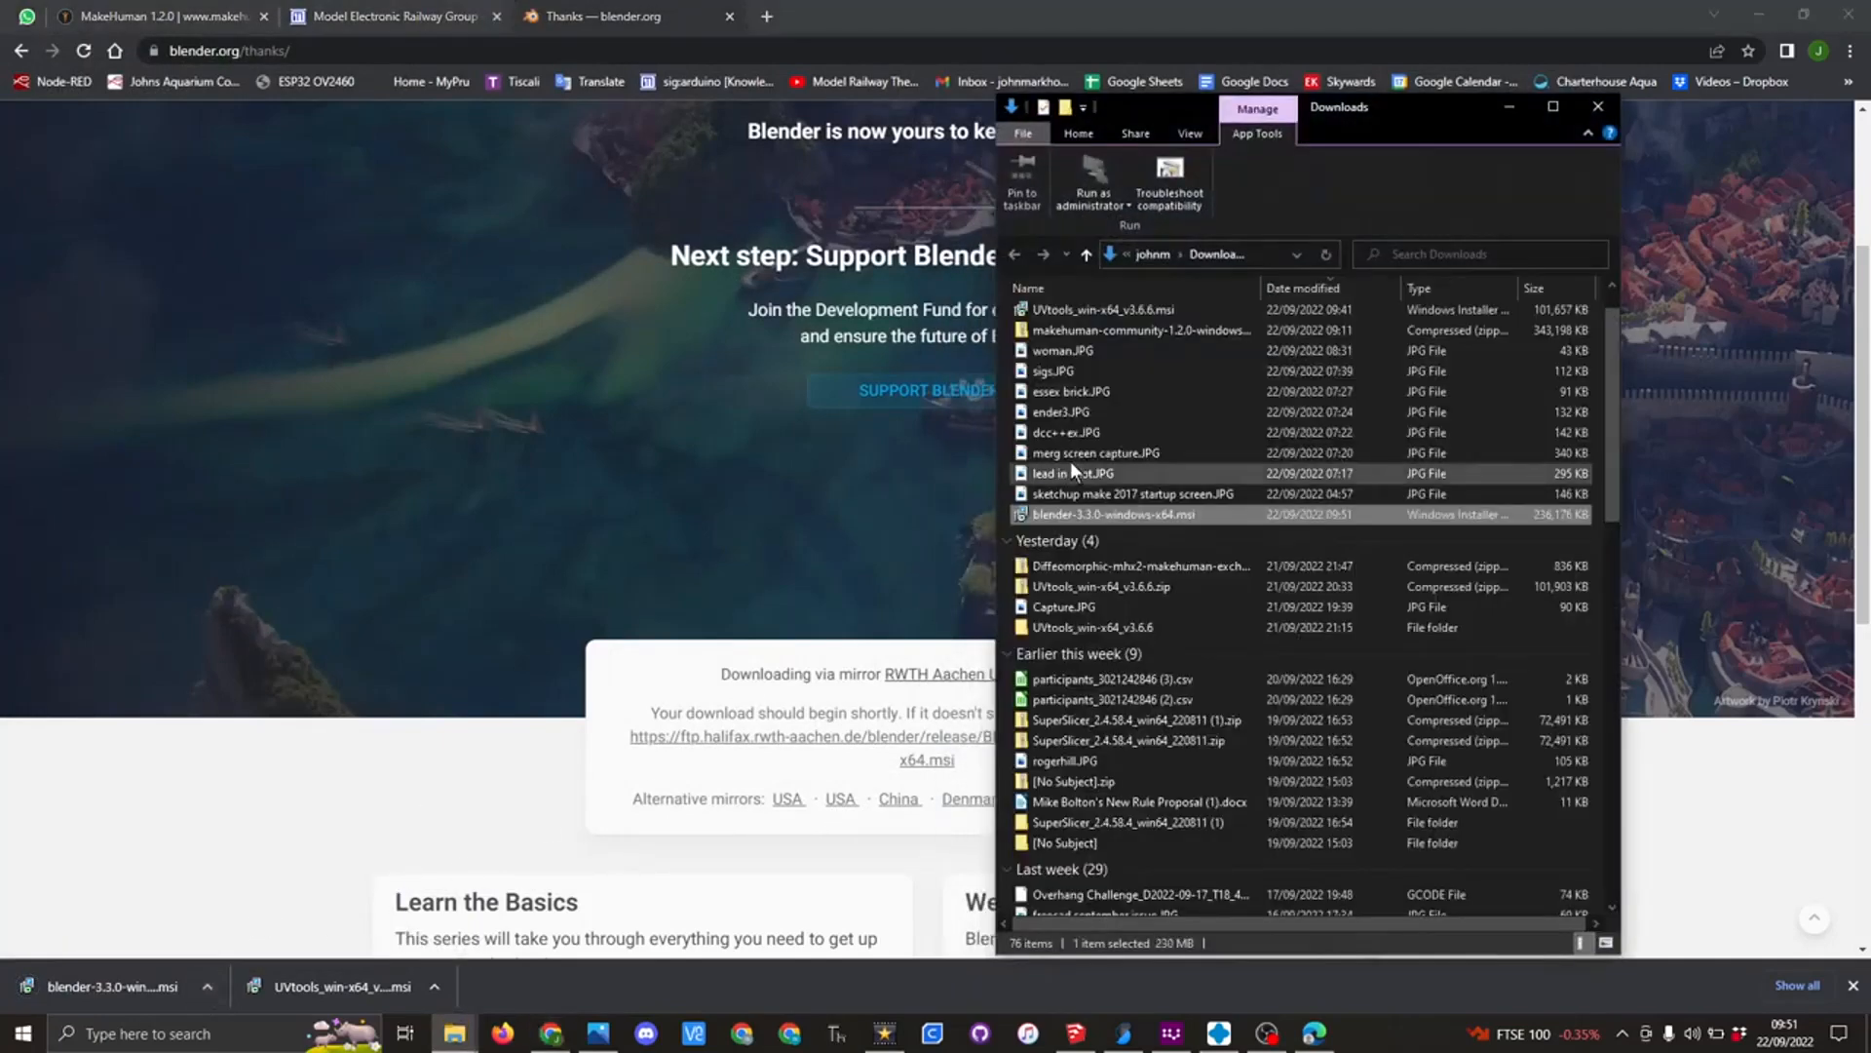
double_click(1182, 513)
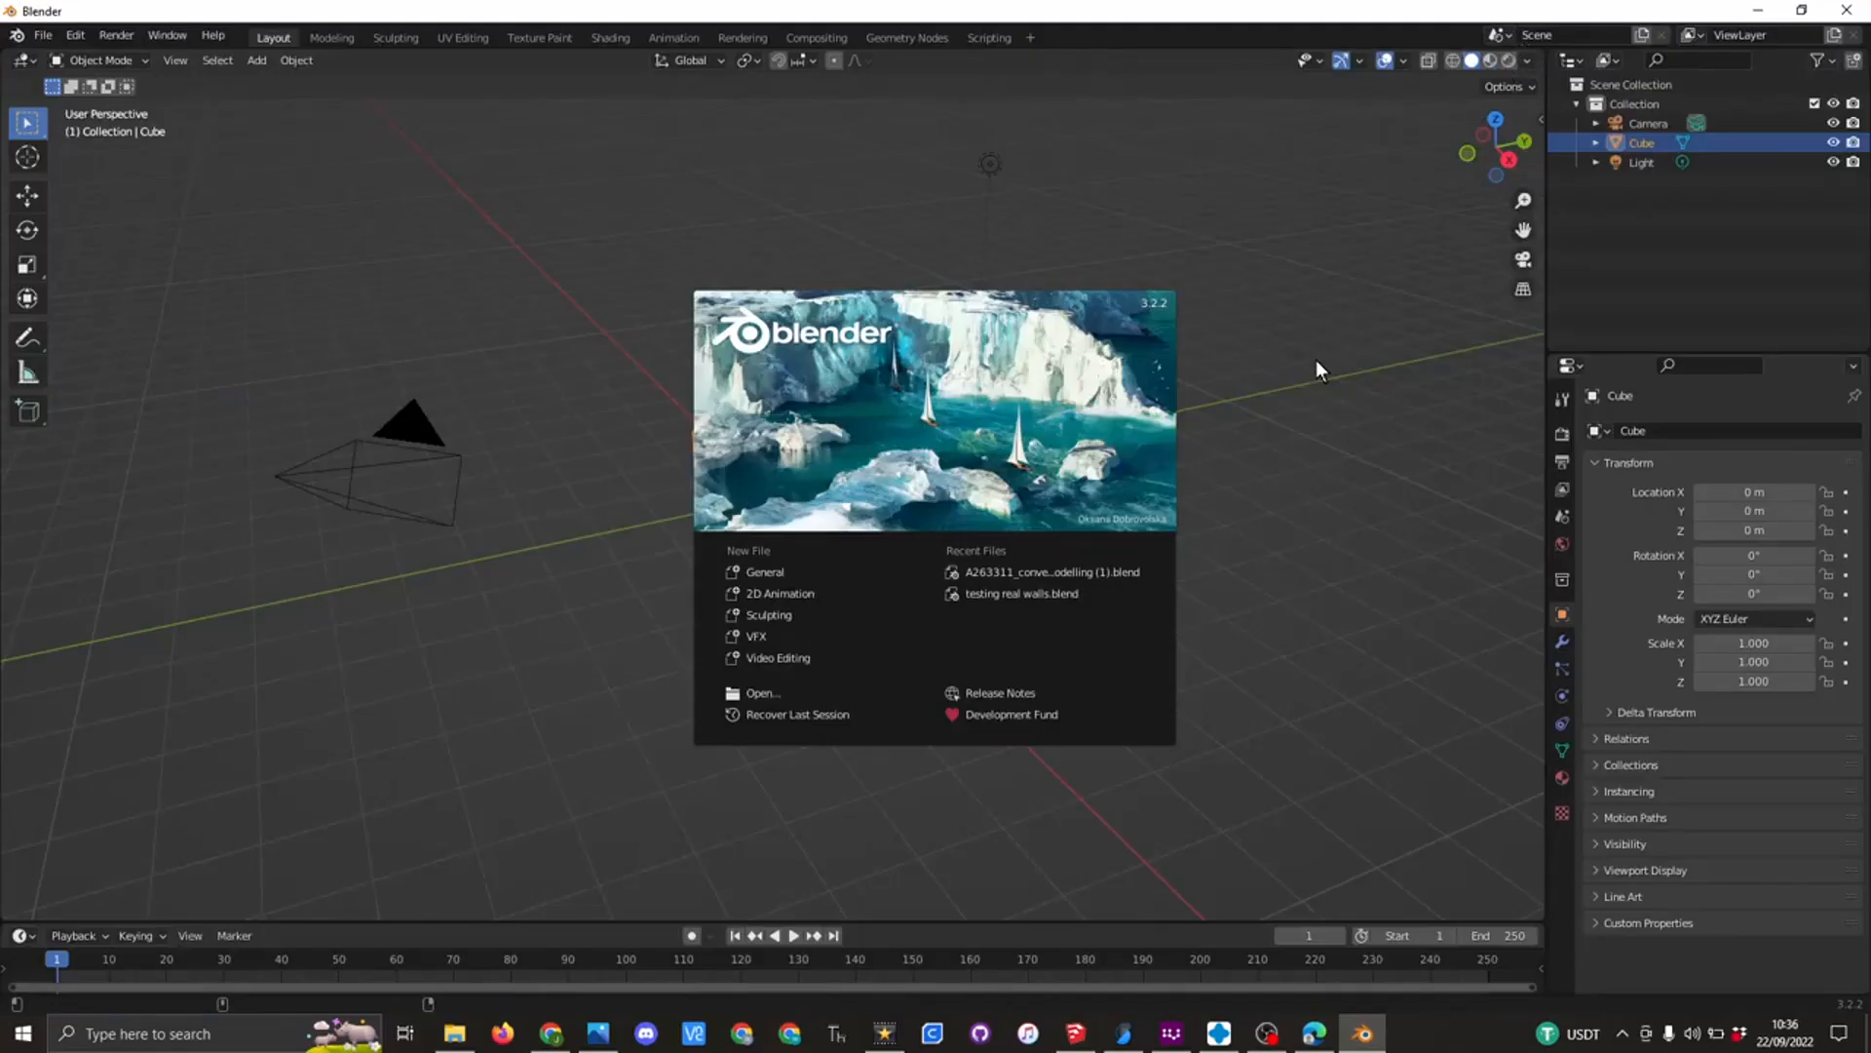
- Dismiss Blender's splash screen and open the Preferences window
left_click(1107, 440)
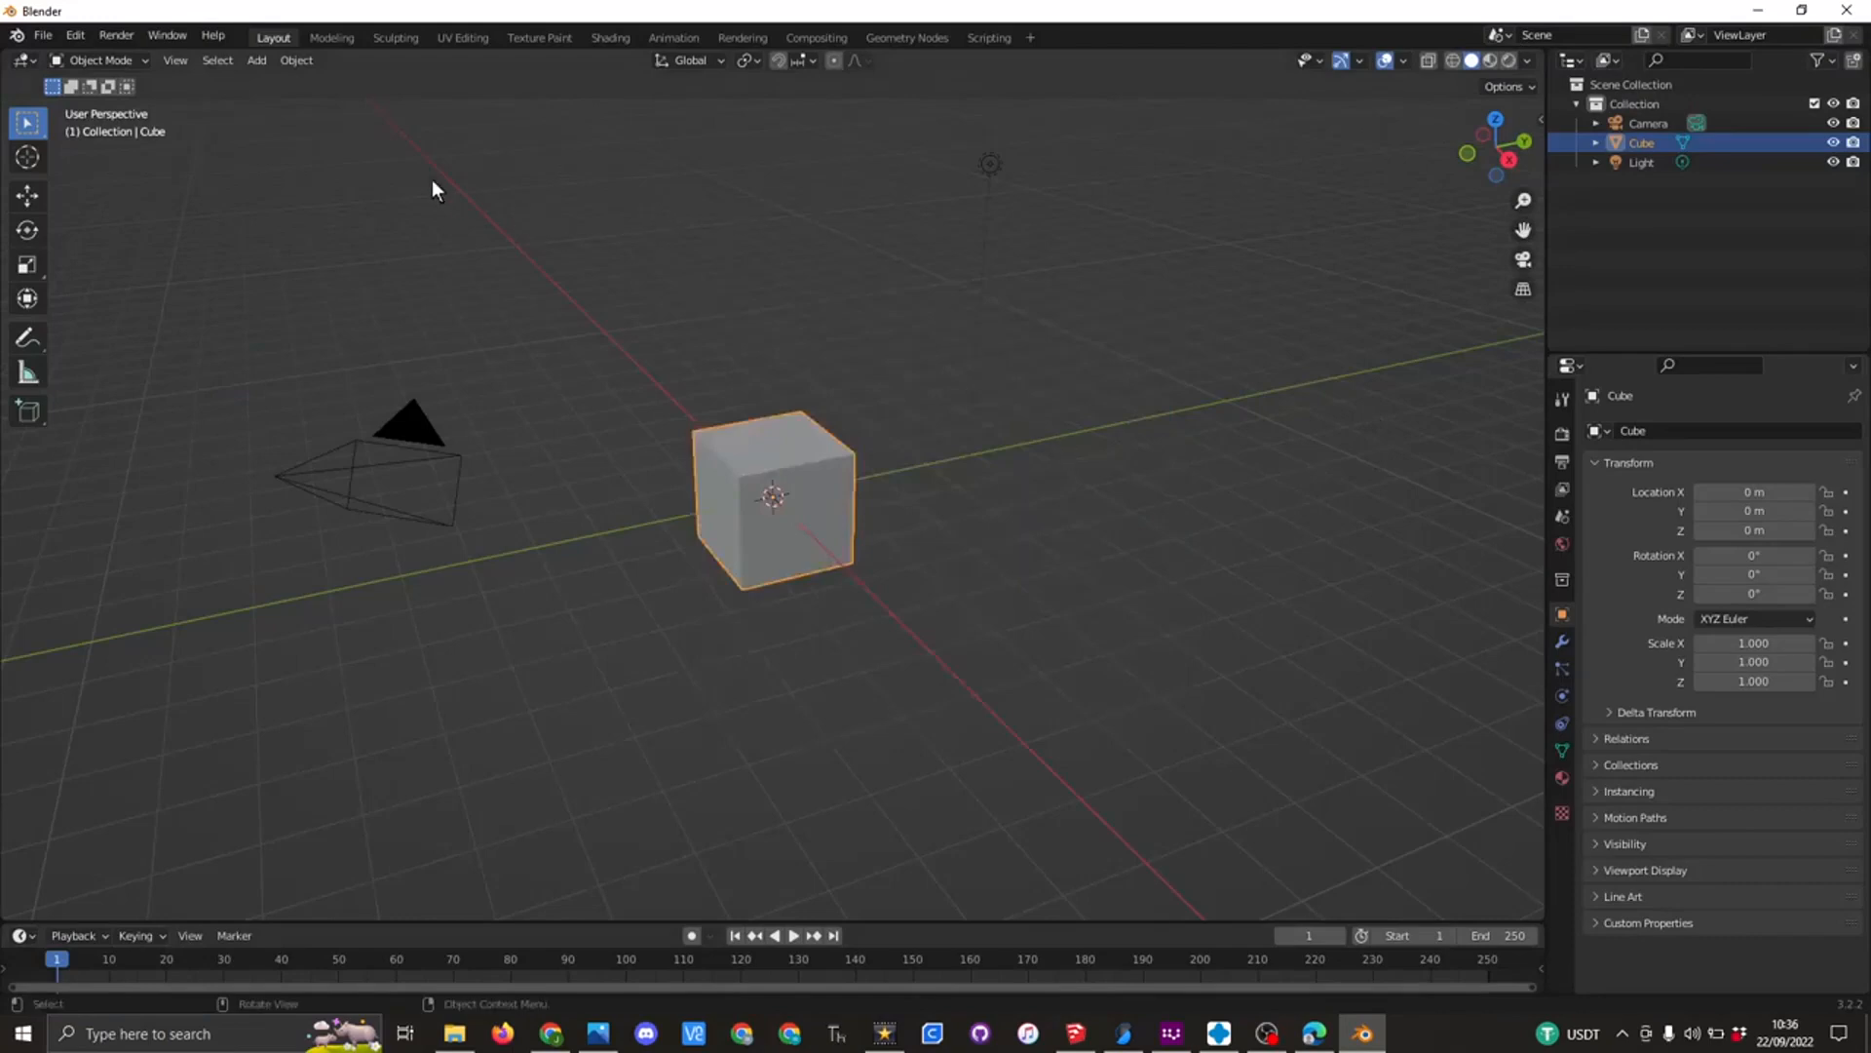
left_click(74, 35)
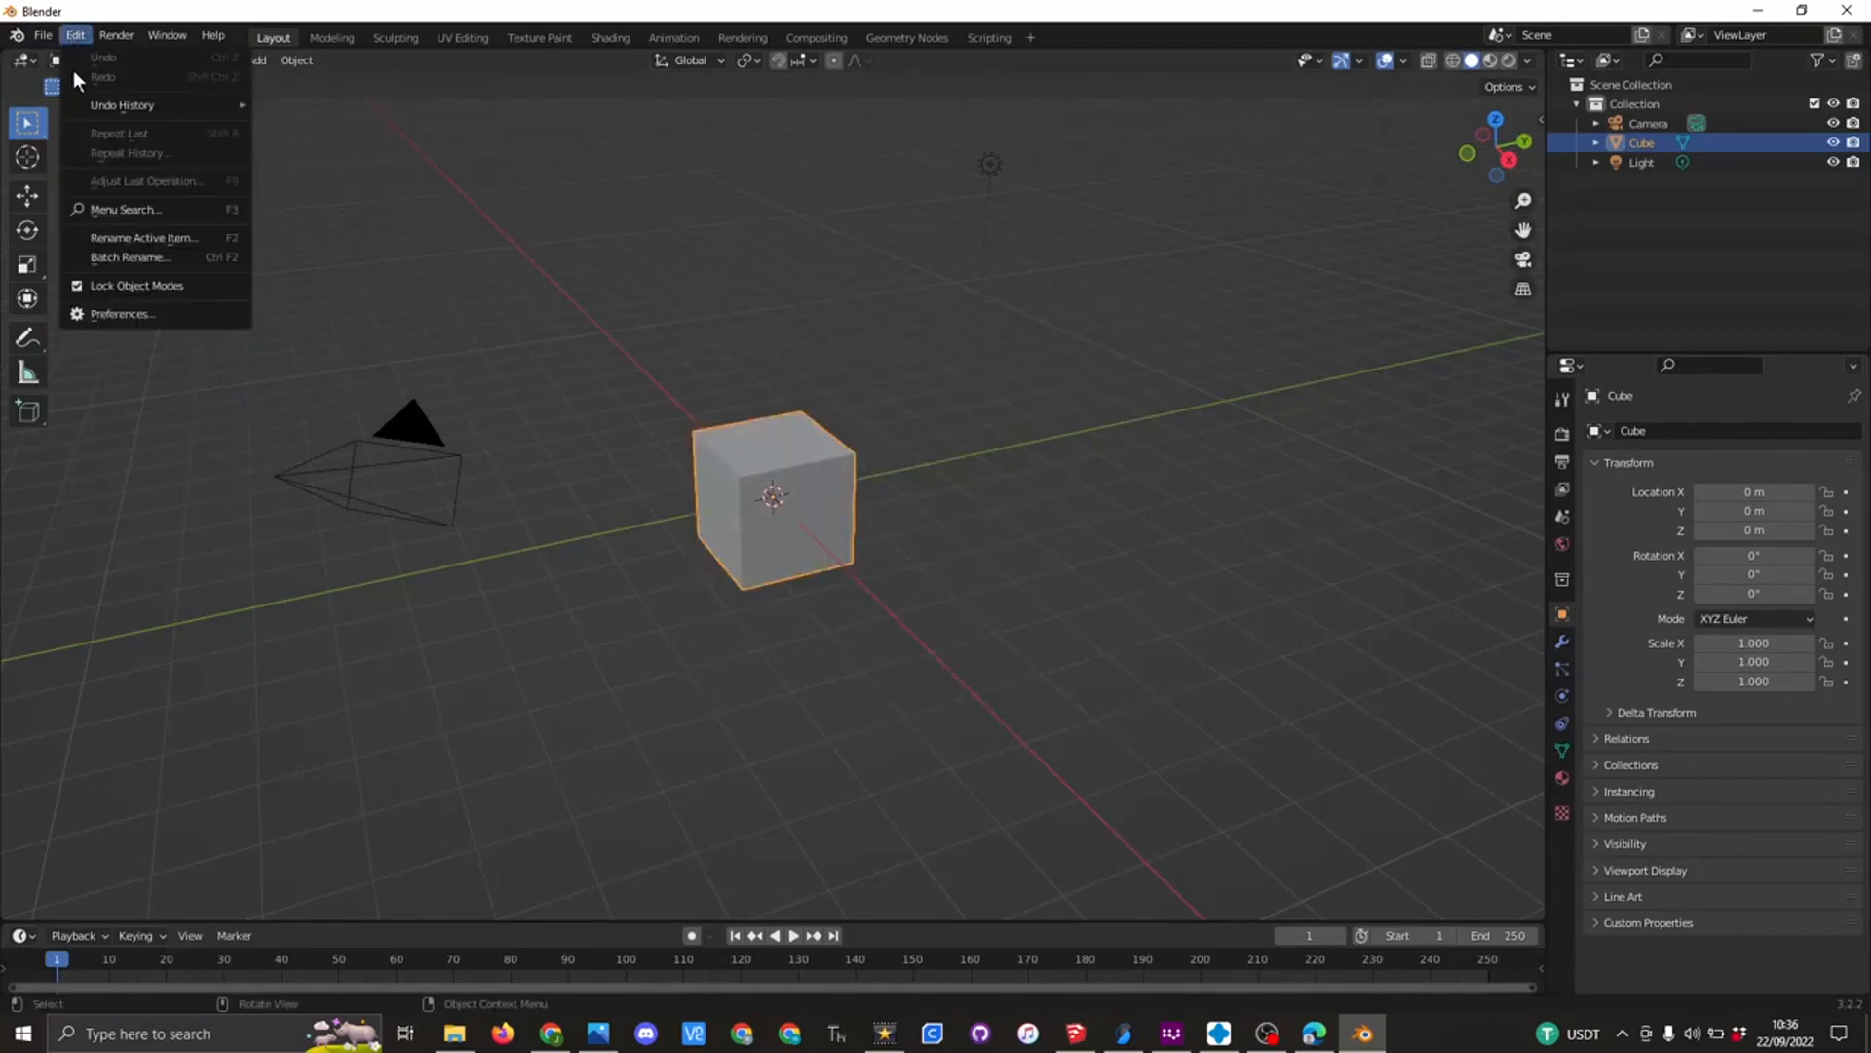
mouse_move(16, 36)
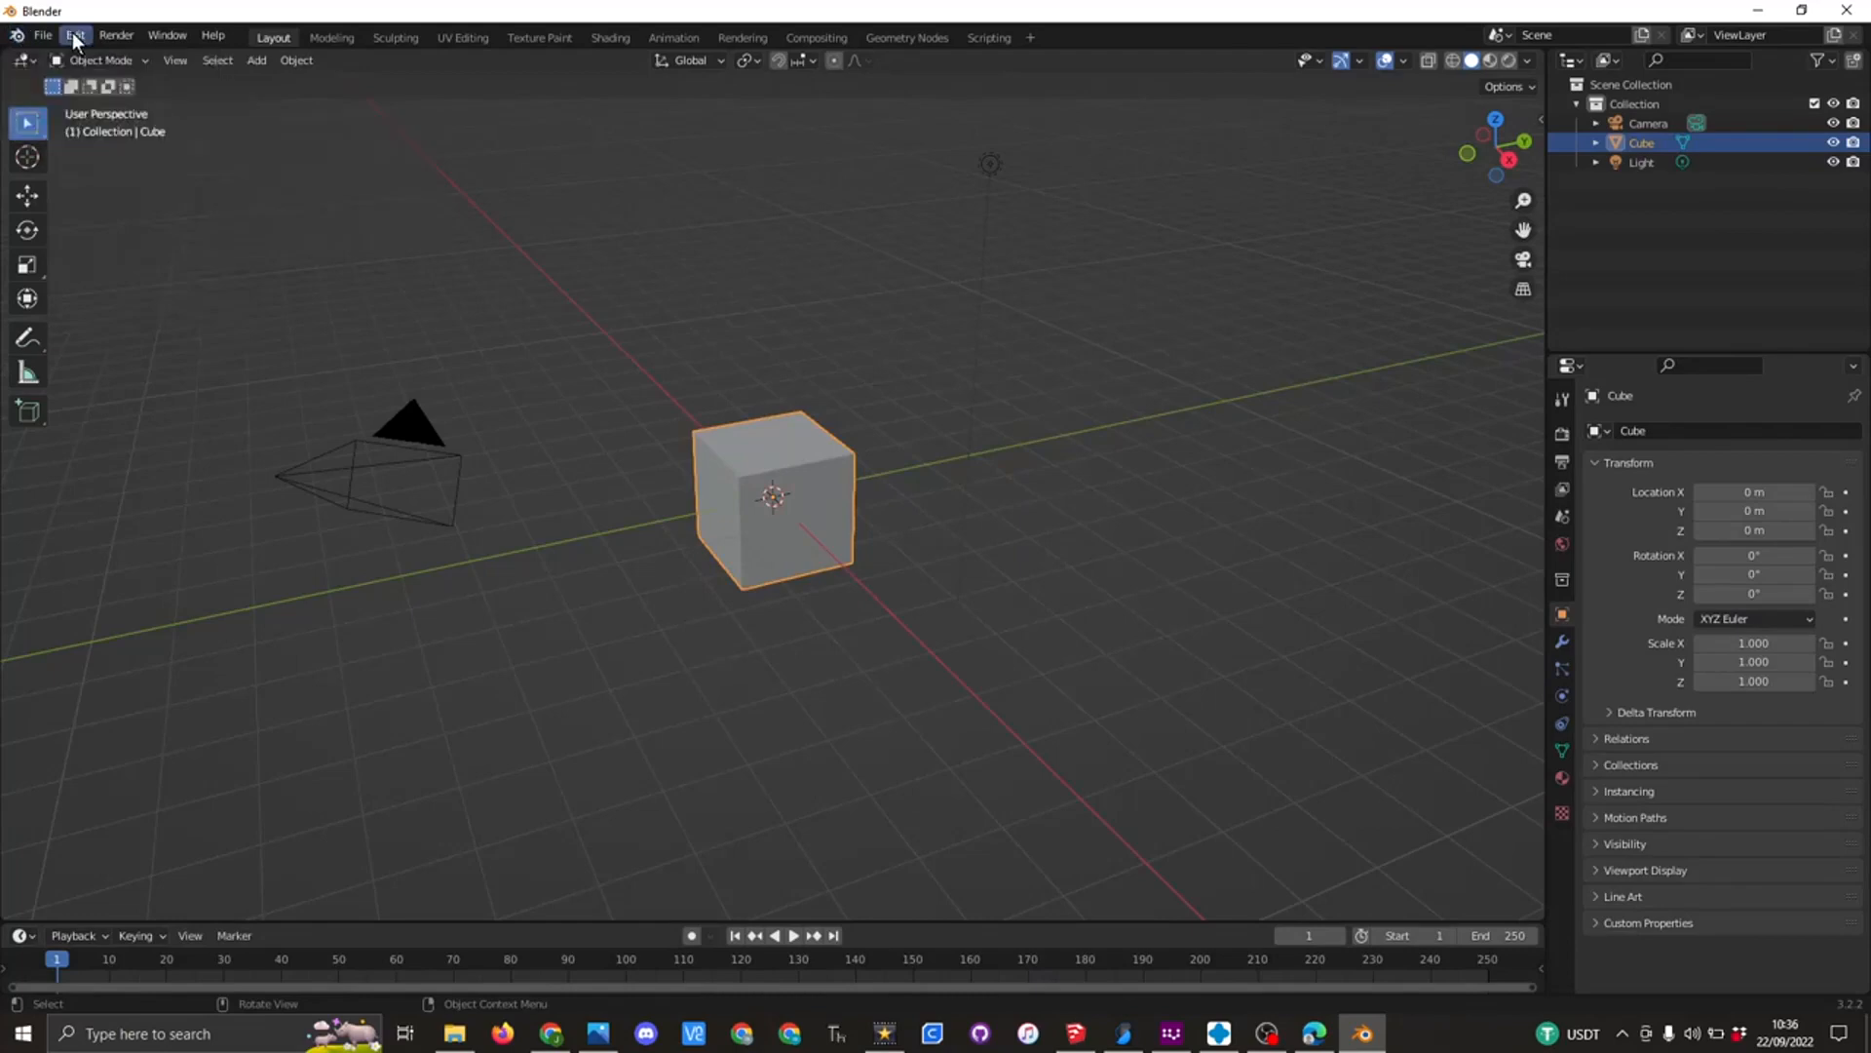
left_click(74, 35)
left_click(132, 313)
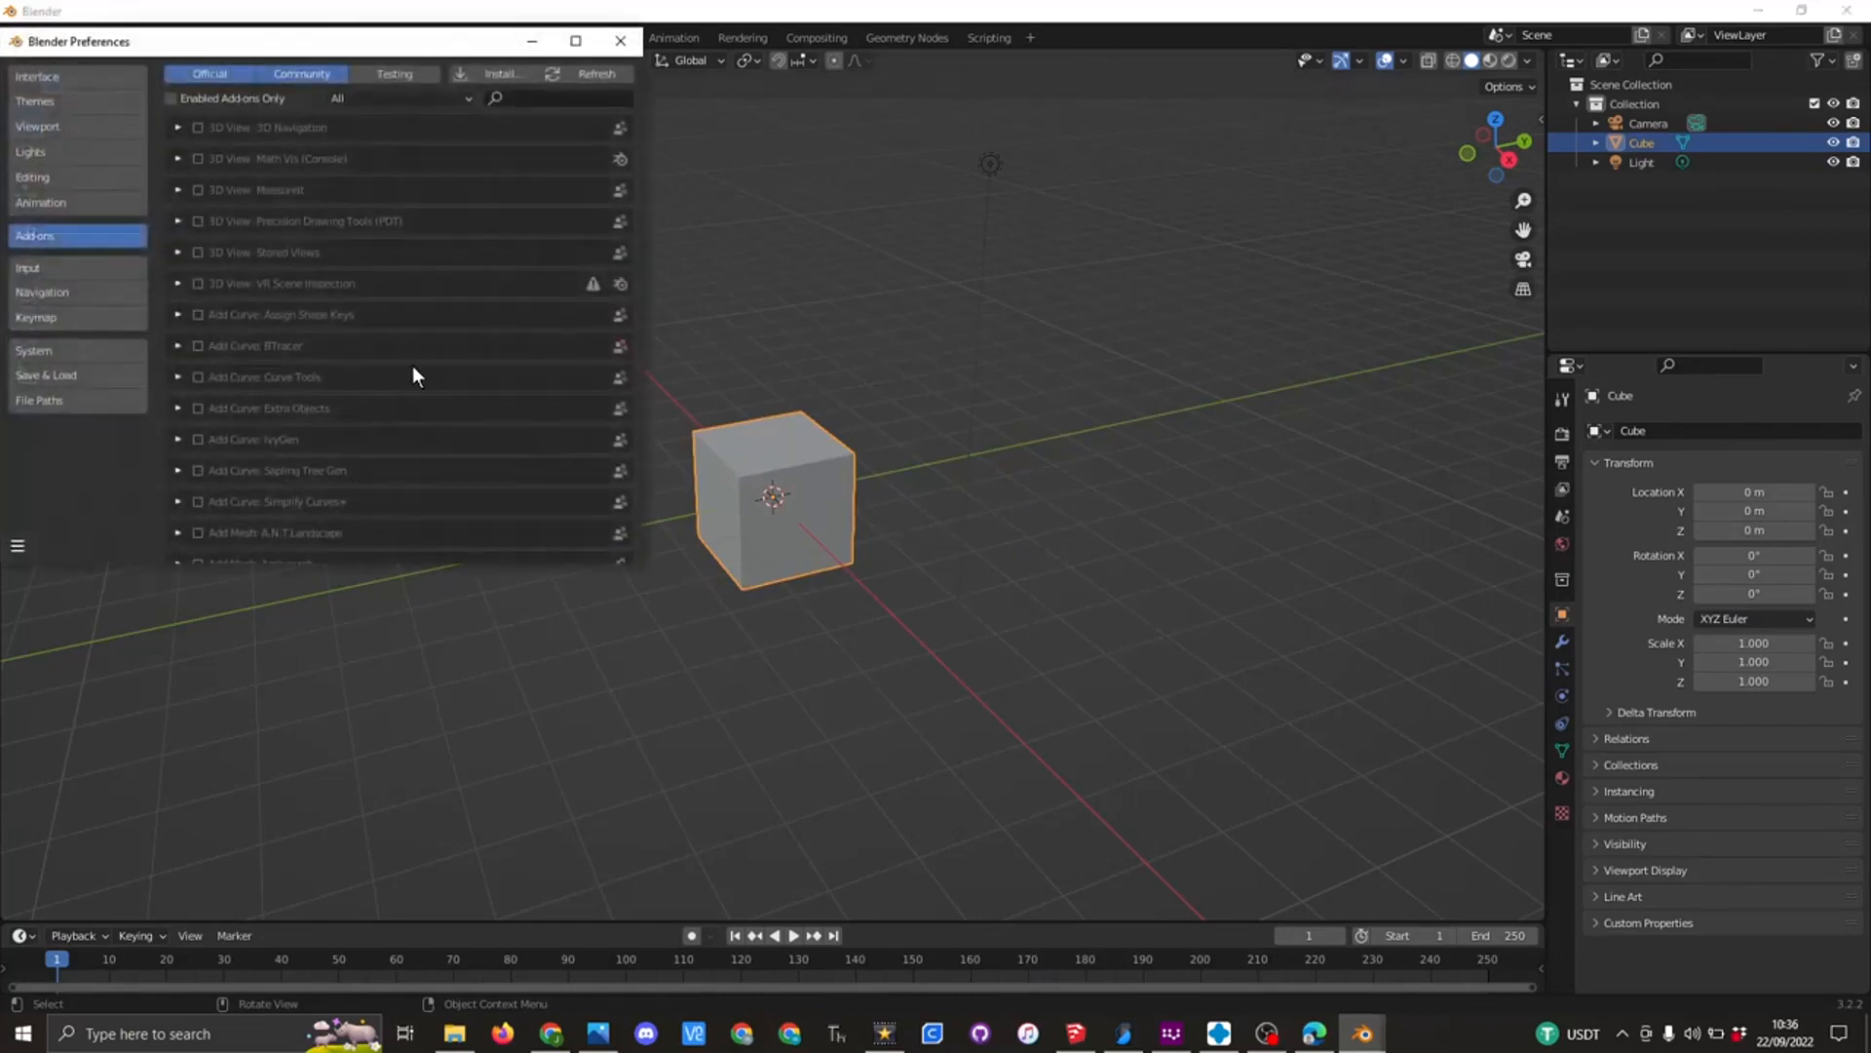
- Install the add-on makehuman-plugin-for-blender.zip from the addons_for_blender_28x folder inside the makehuman-community-1.2.0-windows download folder
left_click(494, 70)
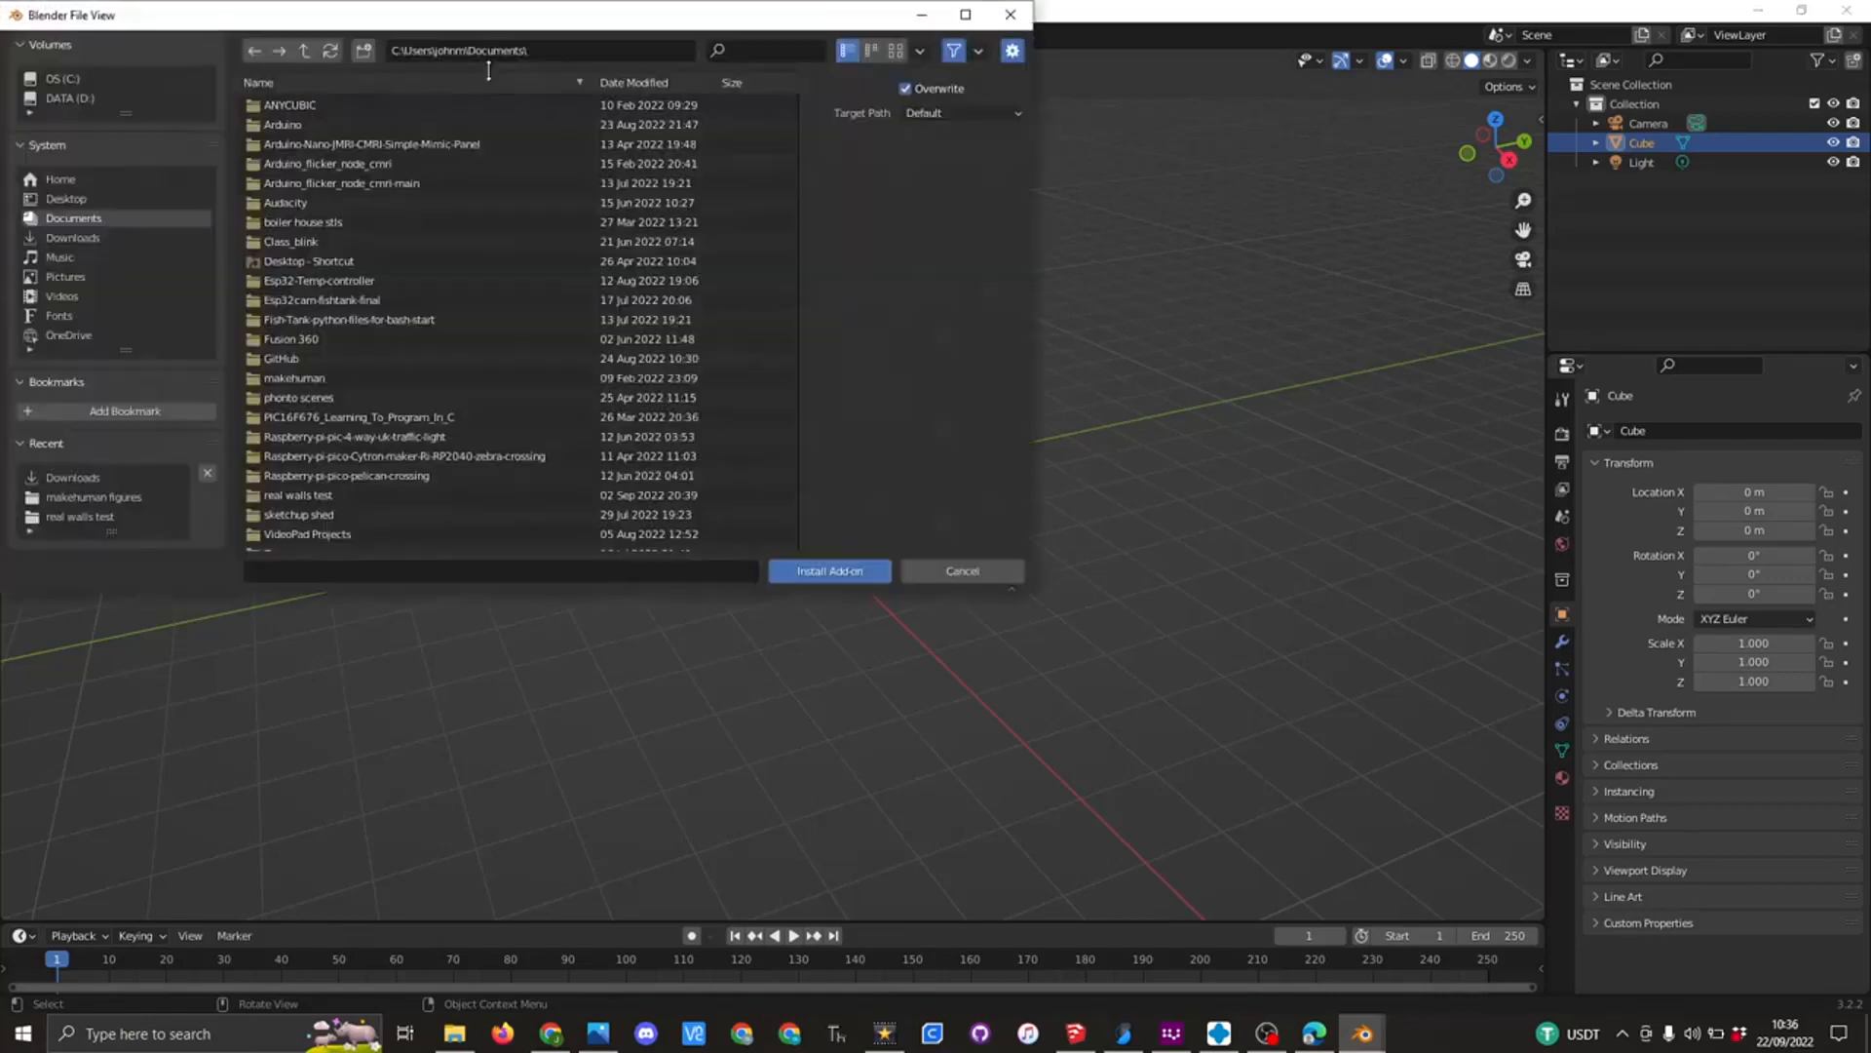
left_click(97, 237)
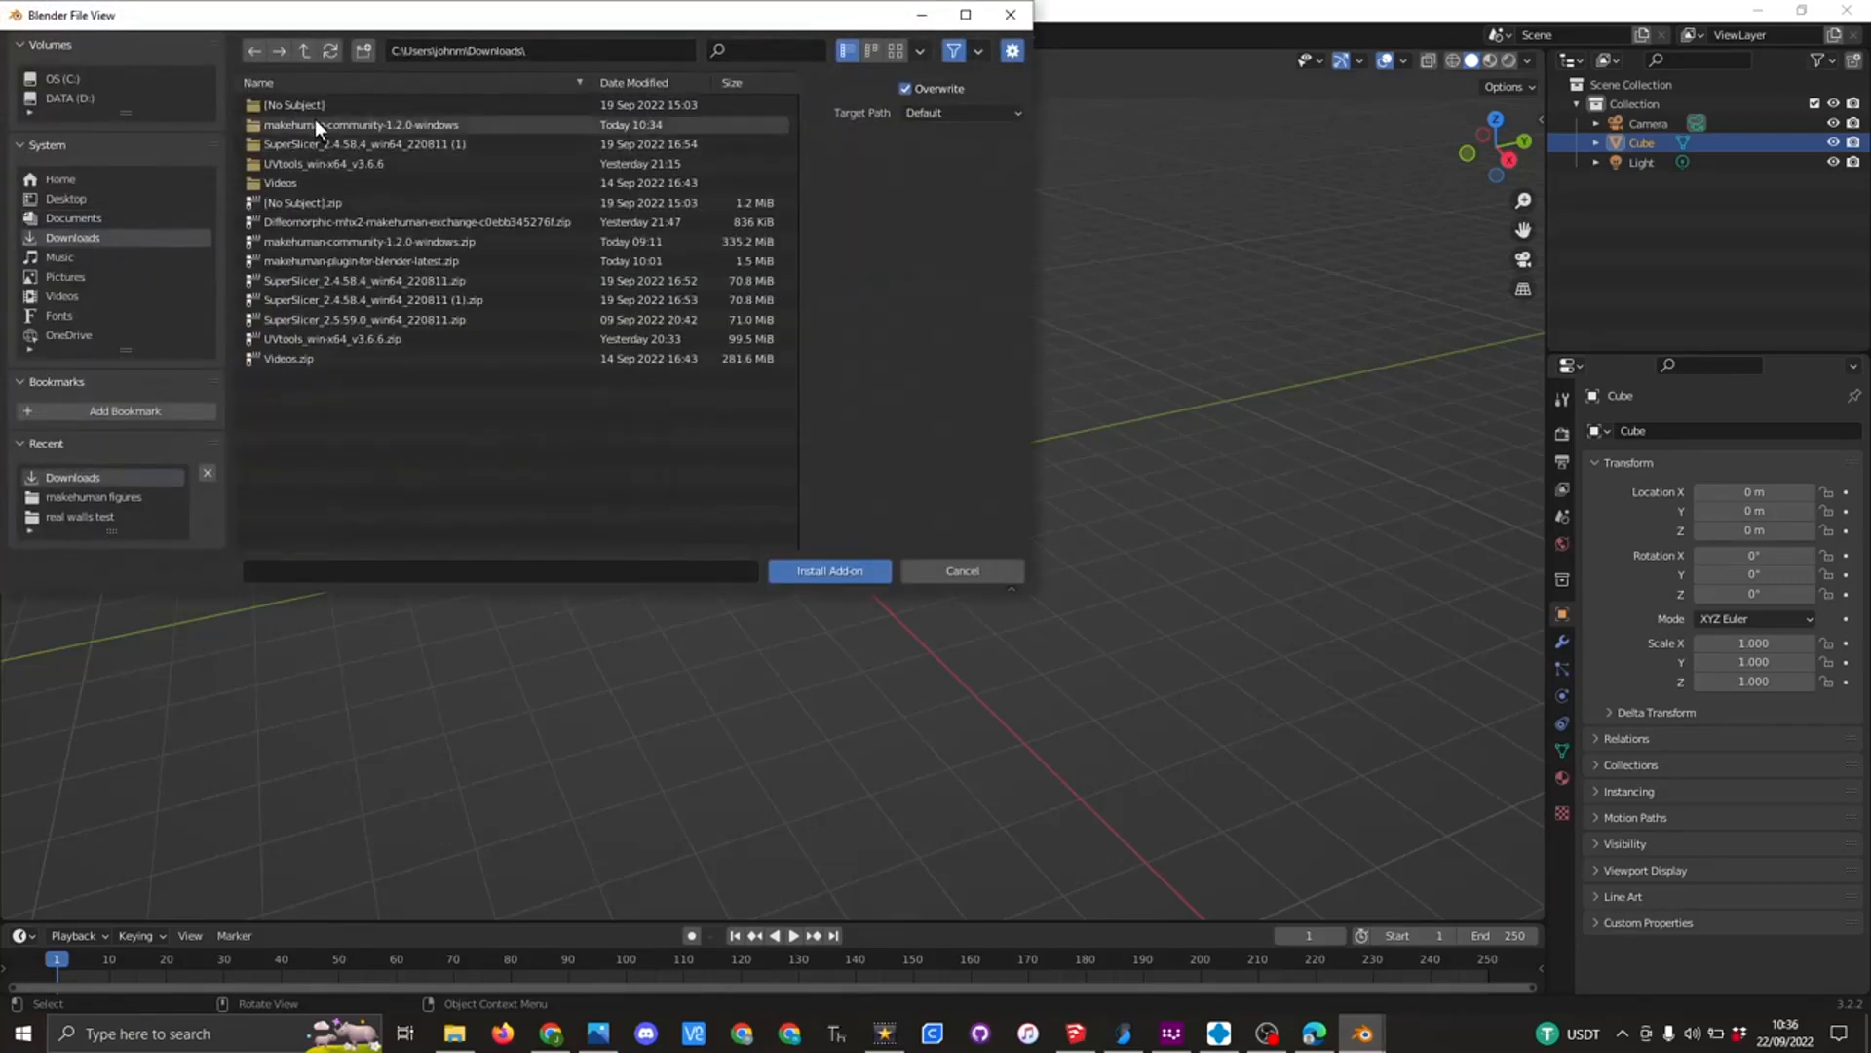
double_click(320, 118)
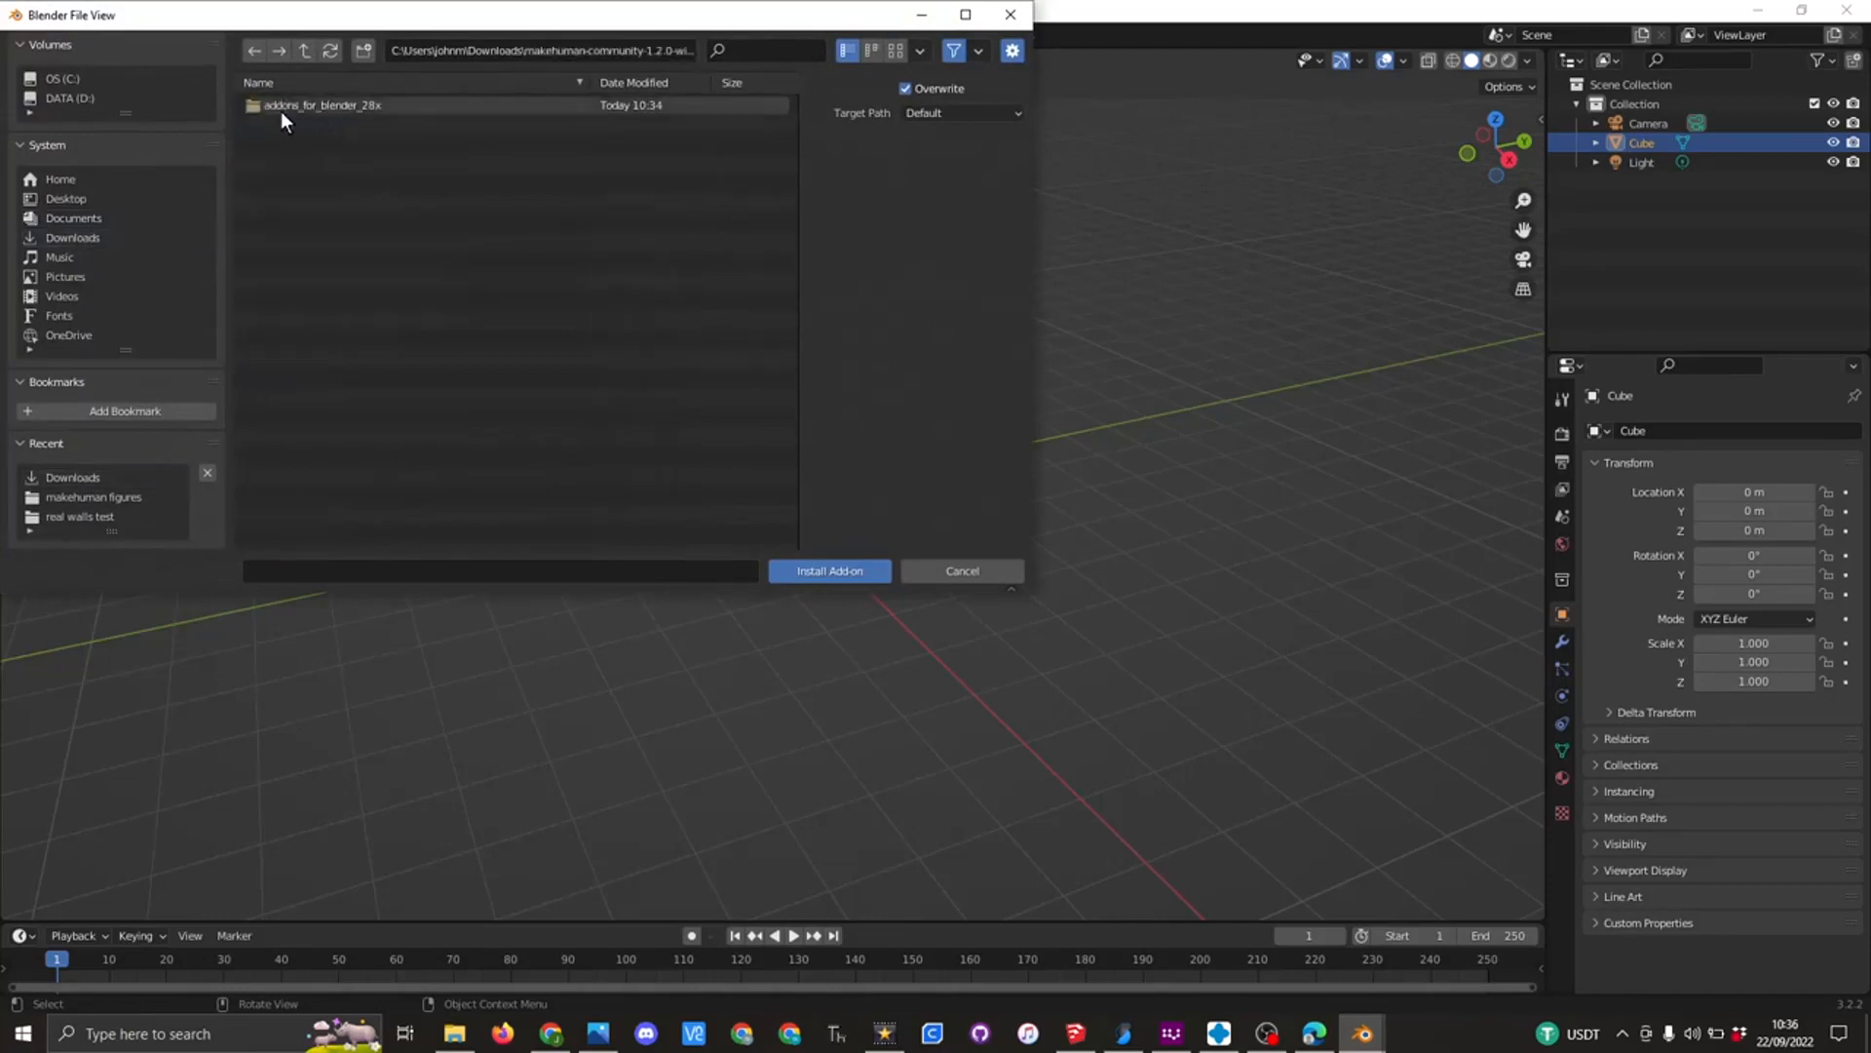
left_click(267, 103)
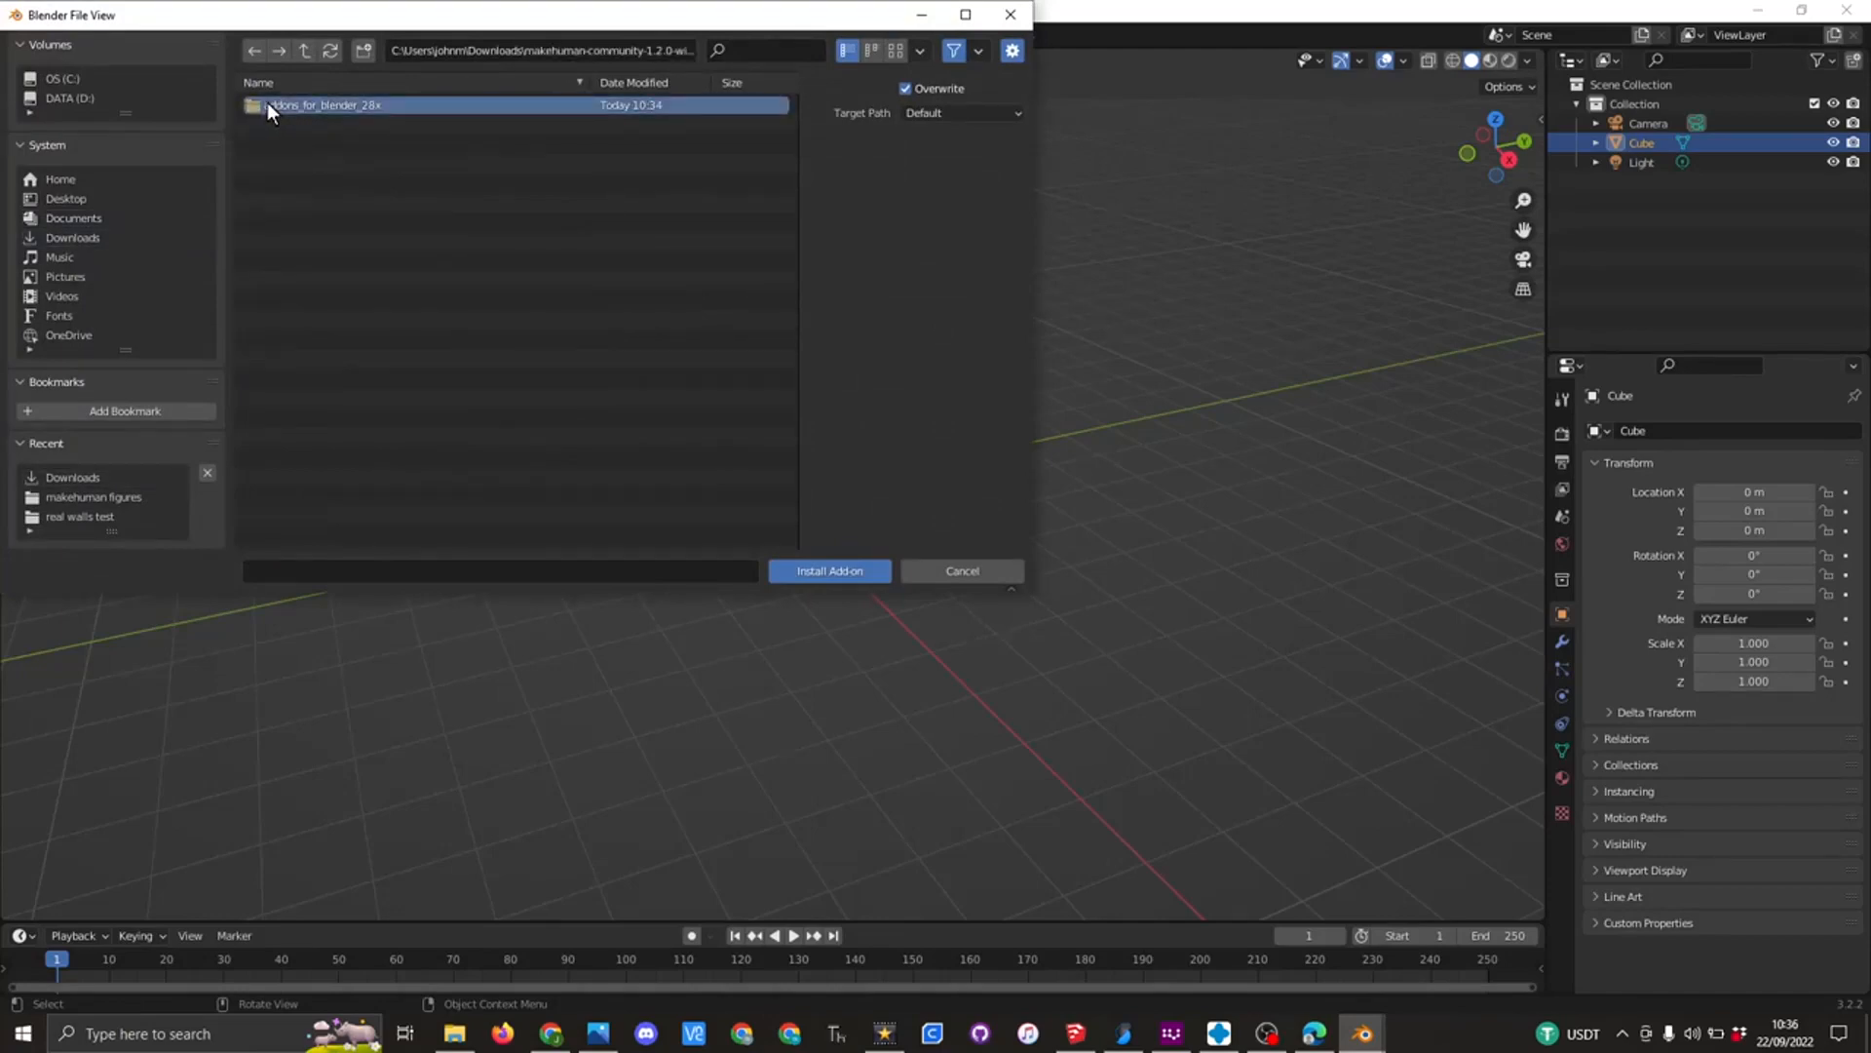
left_click(267, 102)
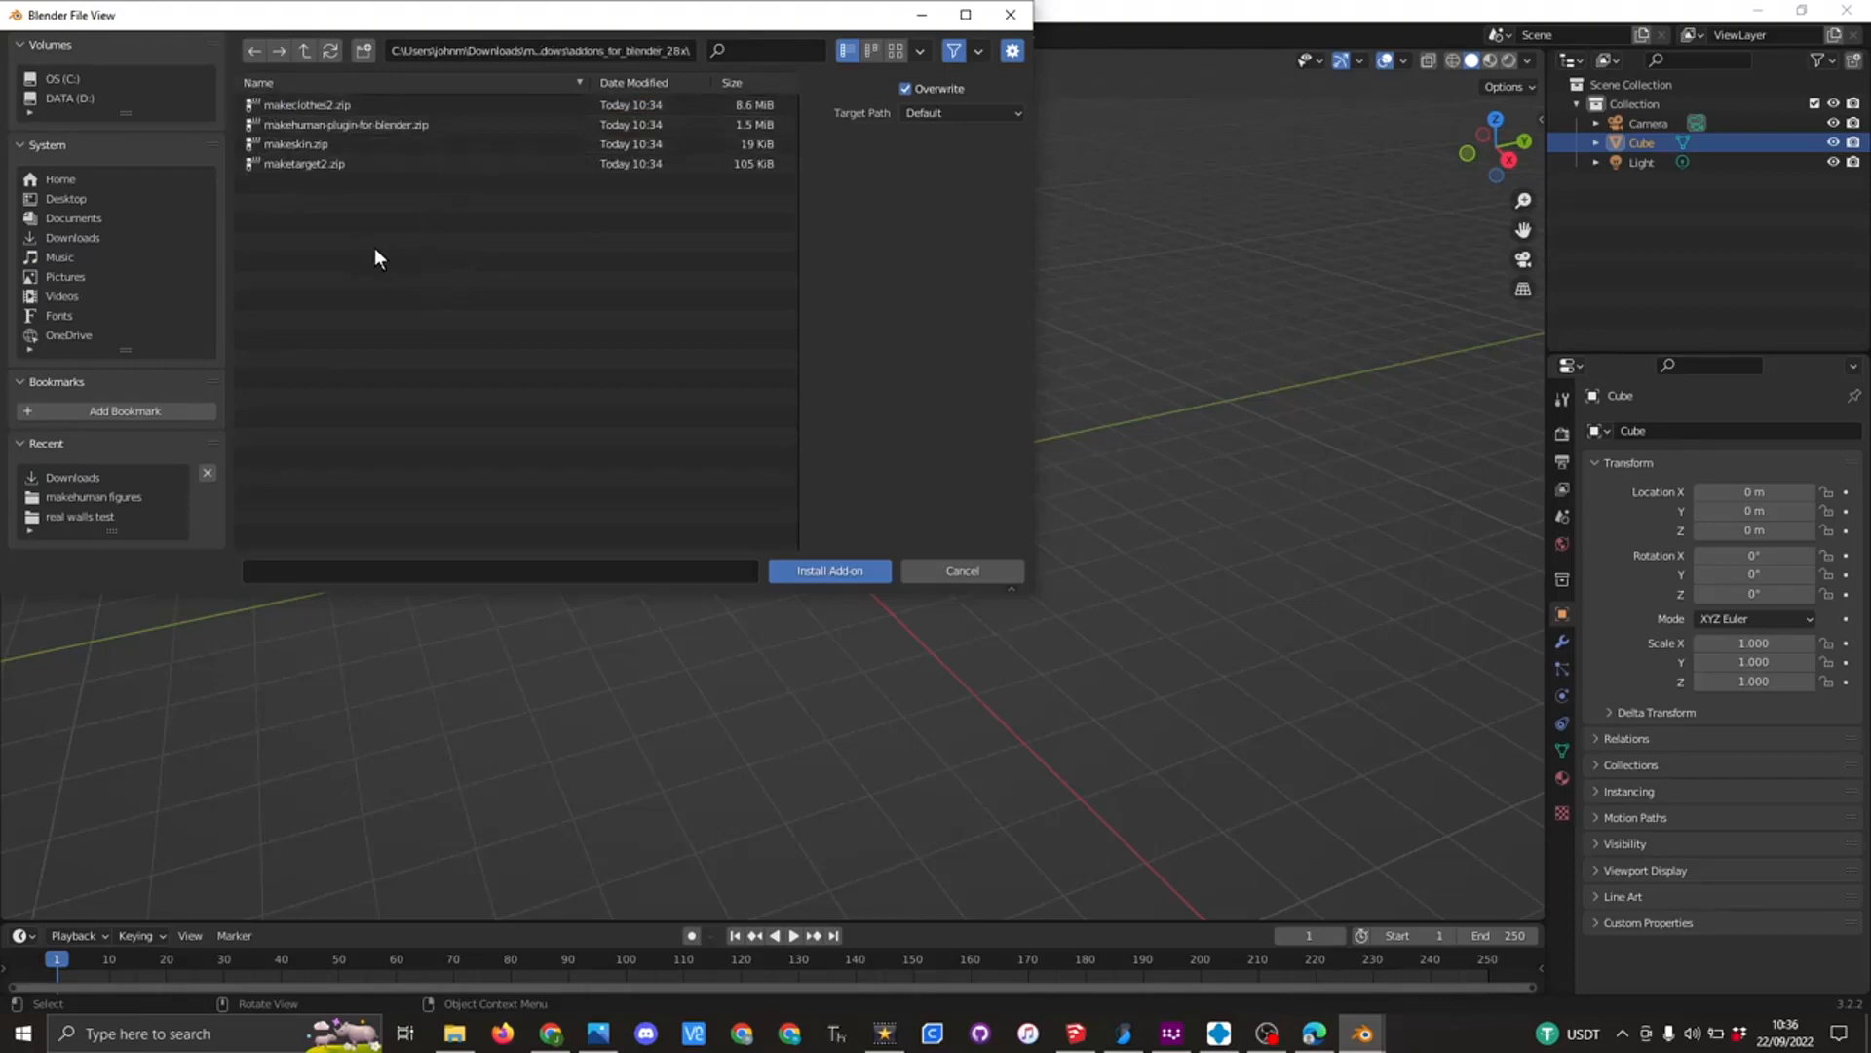
left_click(323, 121)
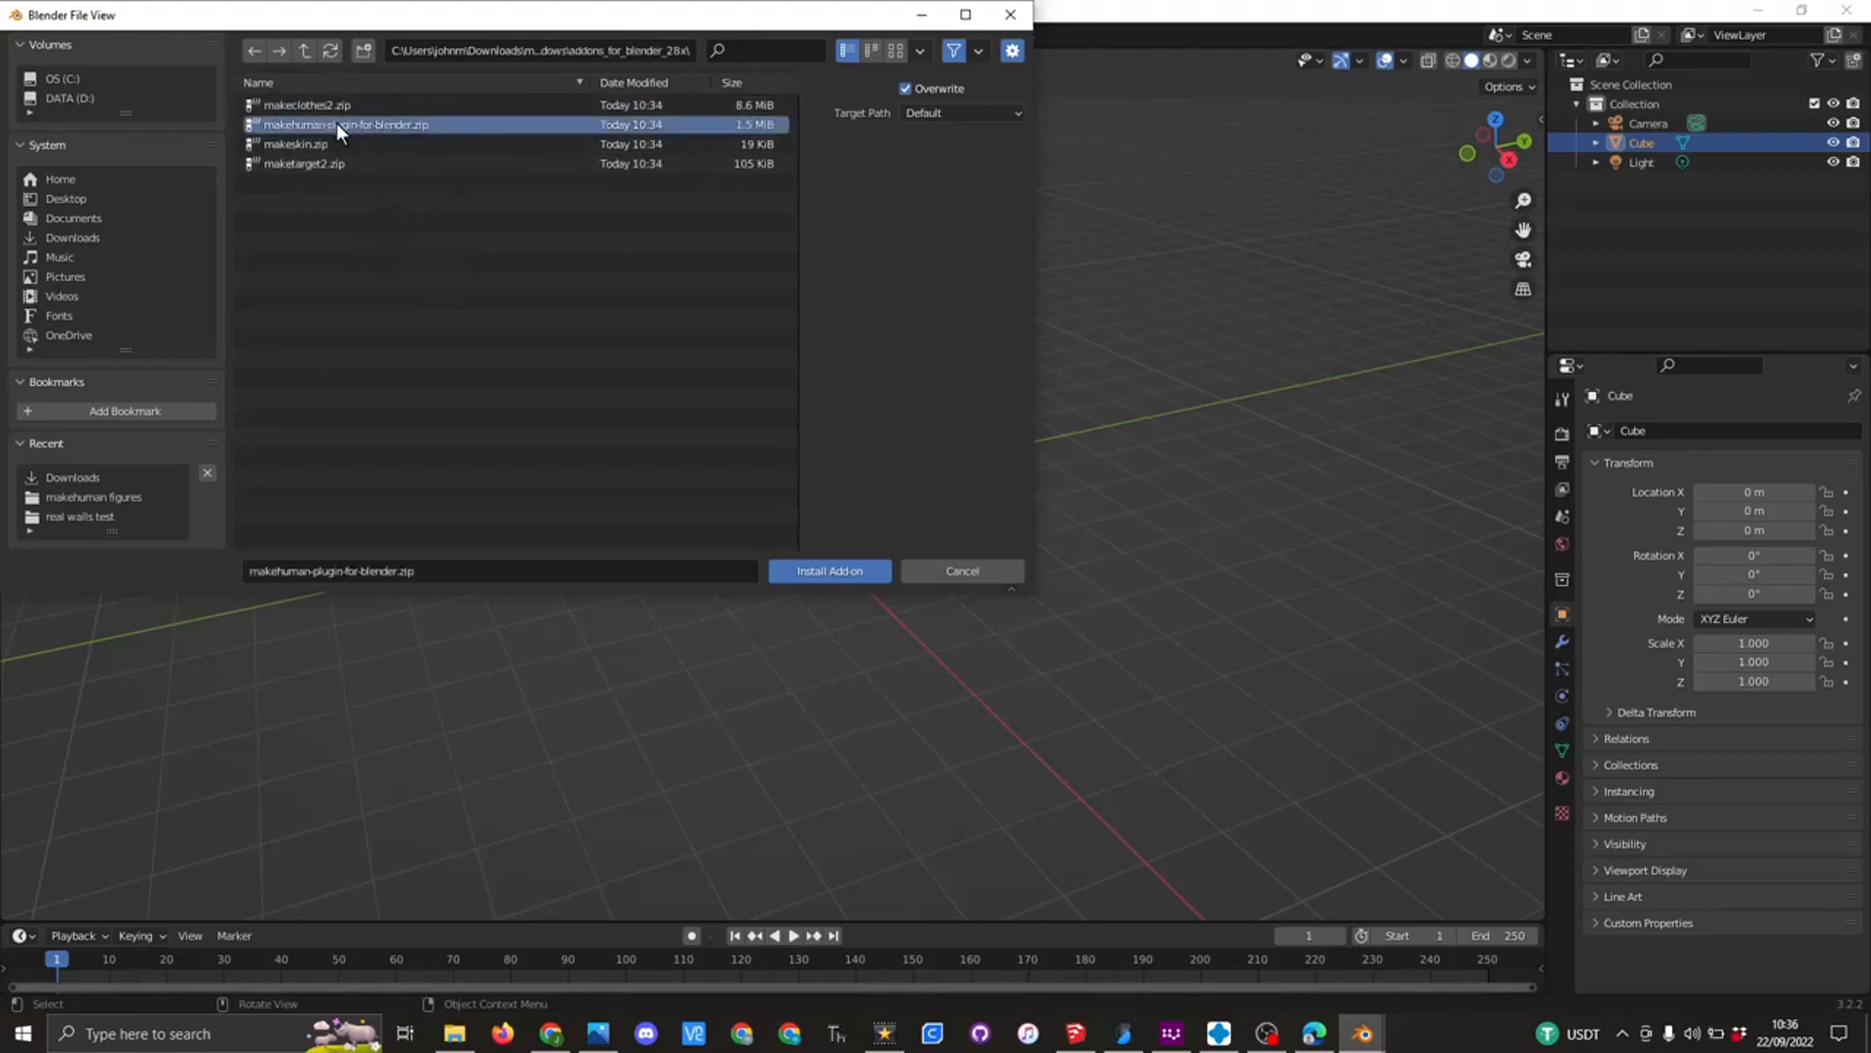
left_click(831, 571)
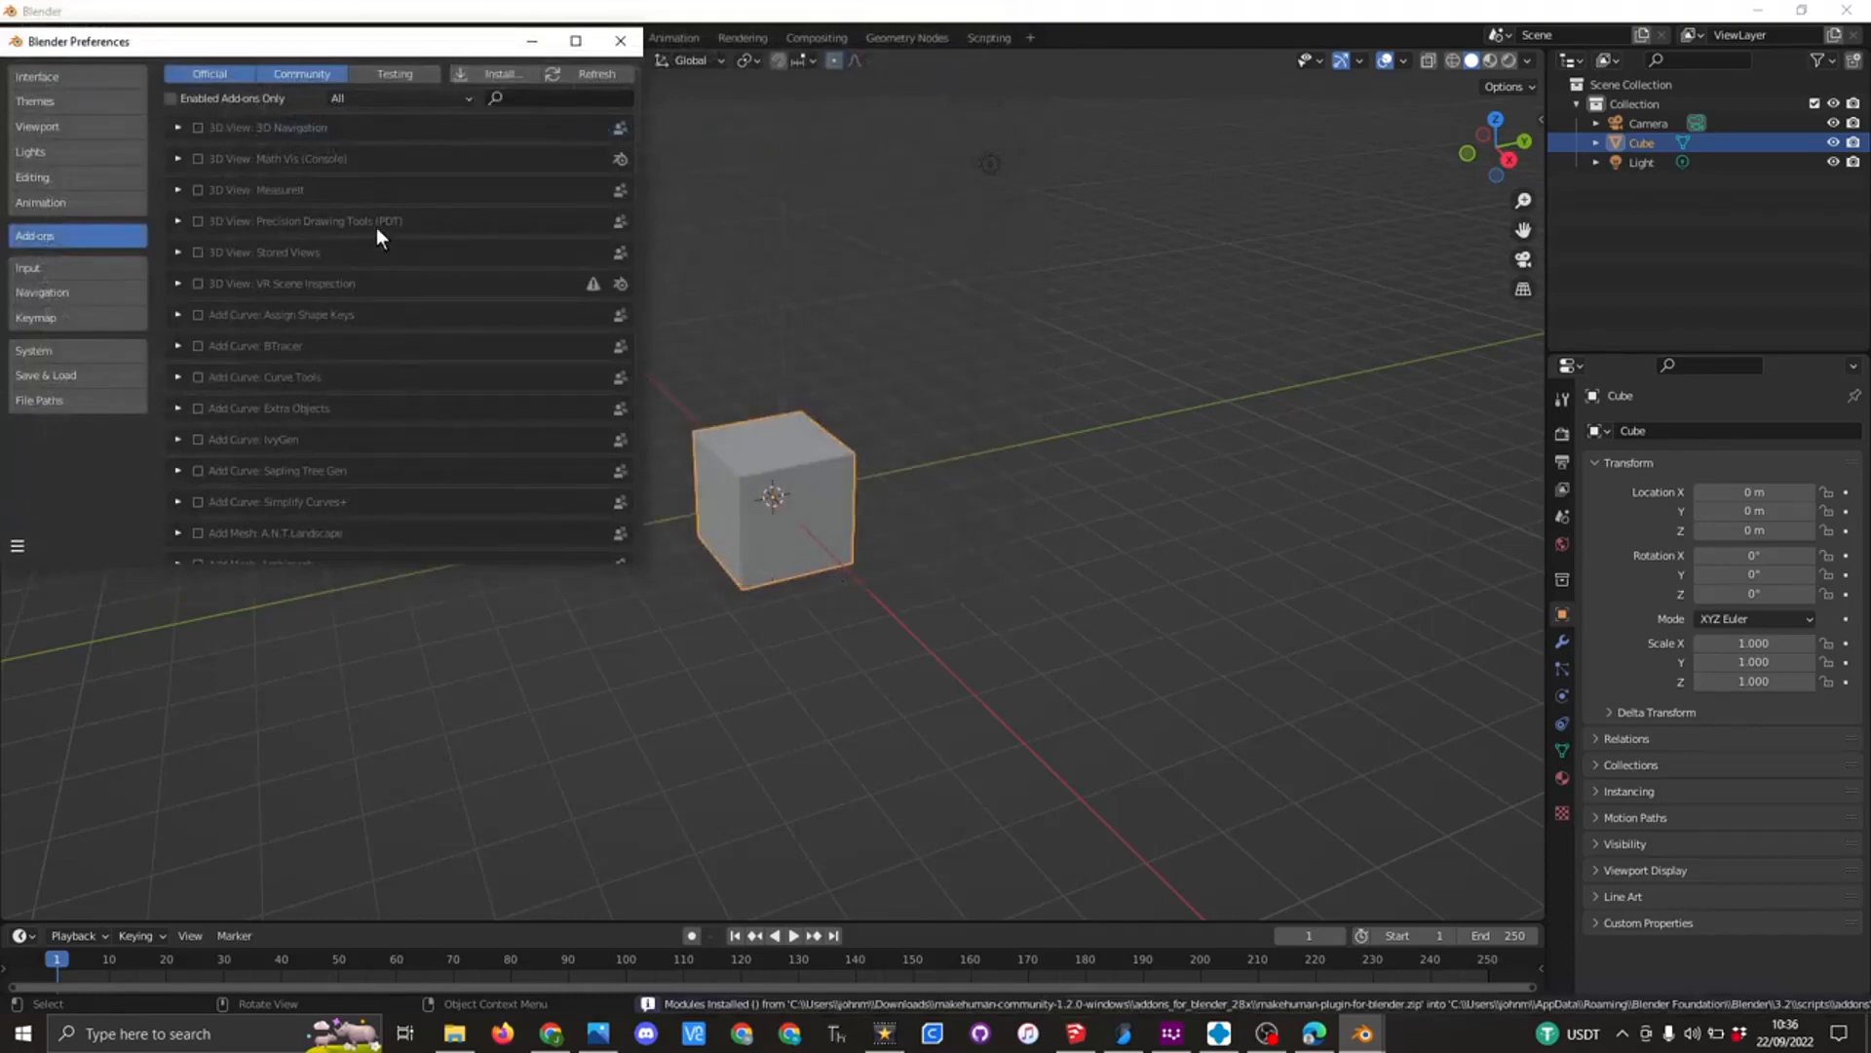
- Install the add-on maketarget2.zip from the addons_for_blender_28x folder and enable MakeHuman: MakeTarget2
left_click(487, 72)
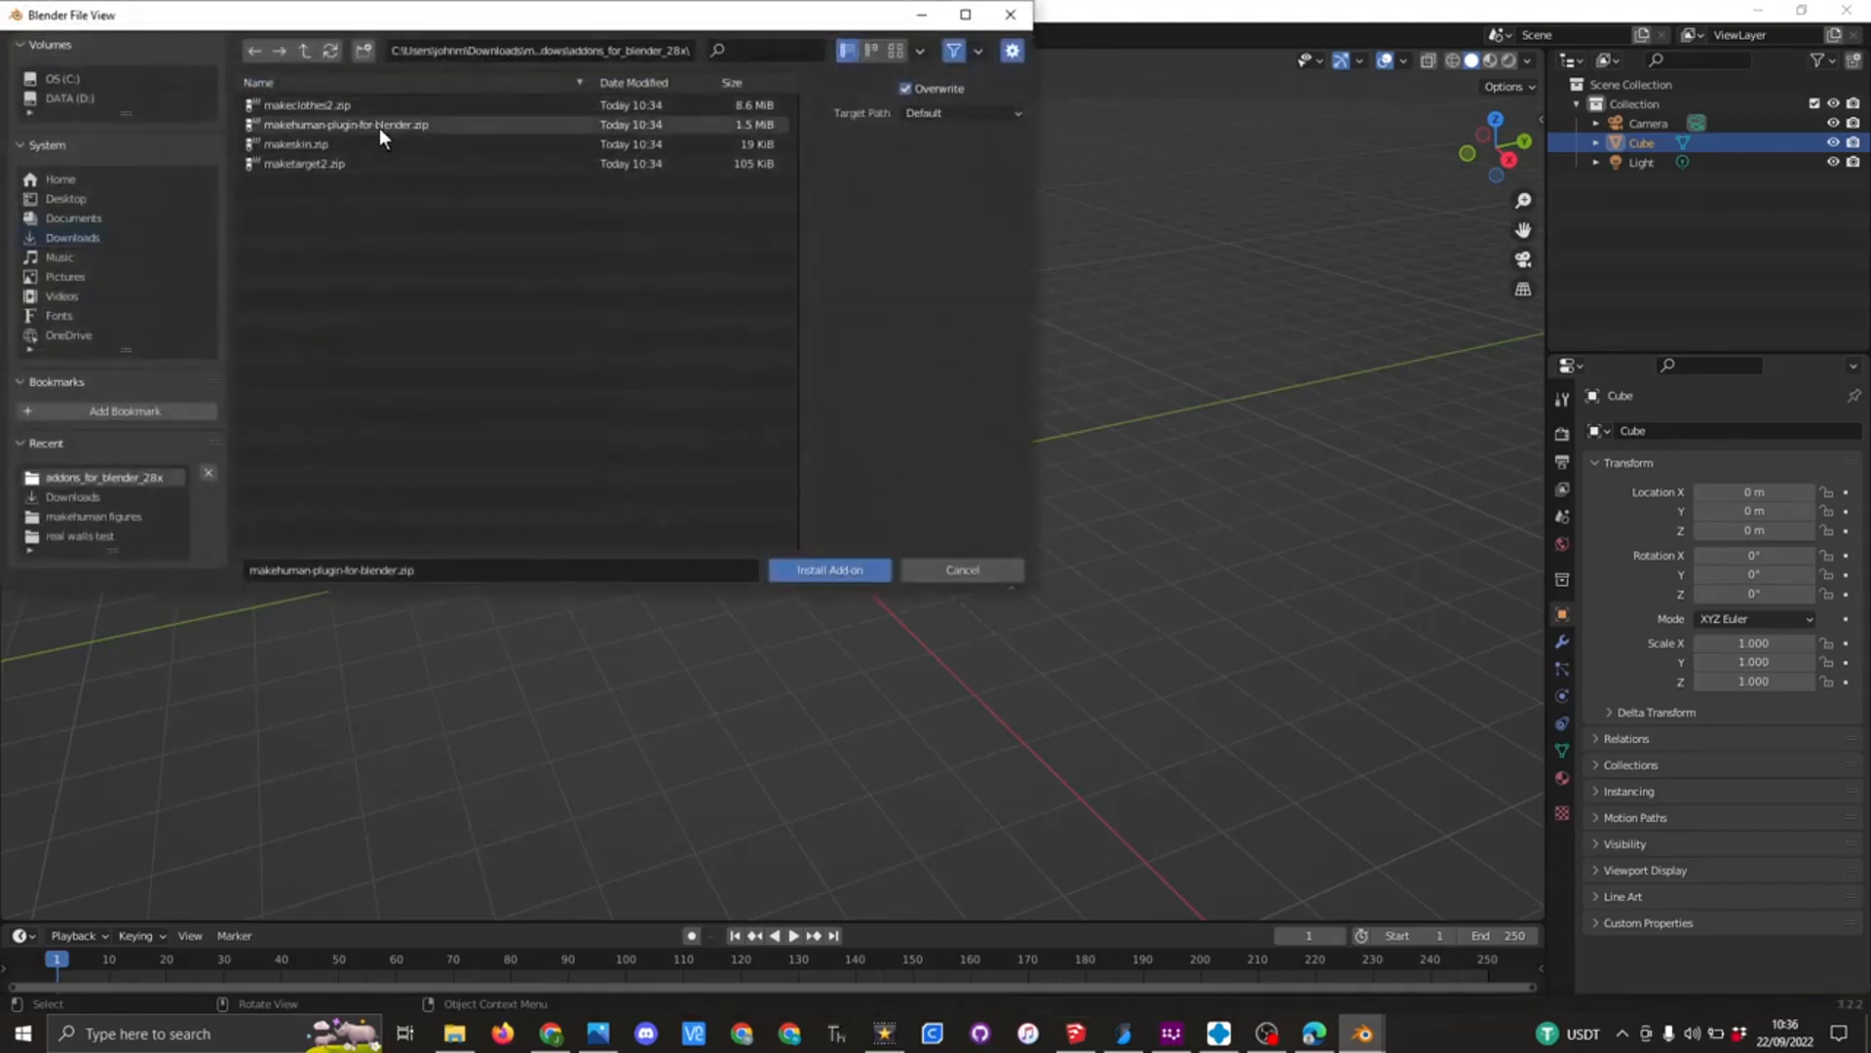
left_click(308, 163)
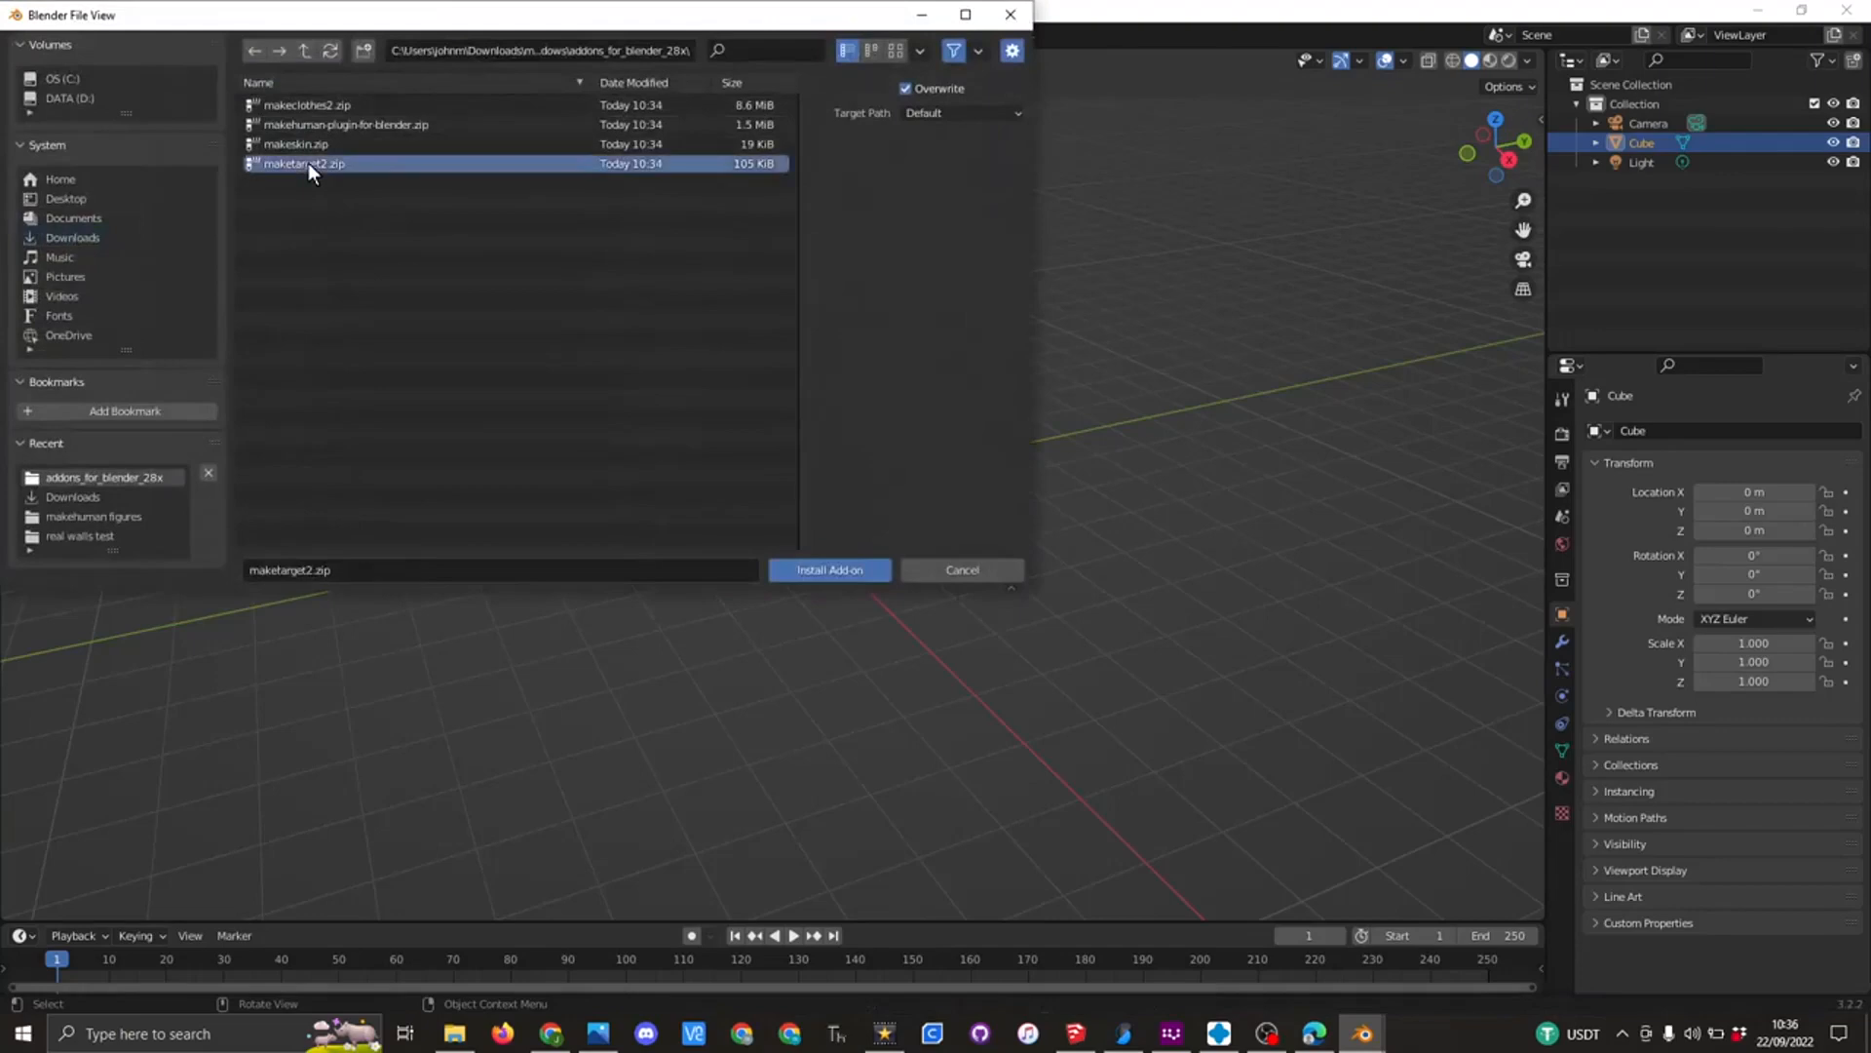
left_click(828, 570)
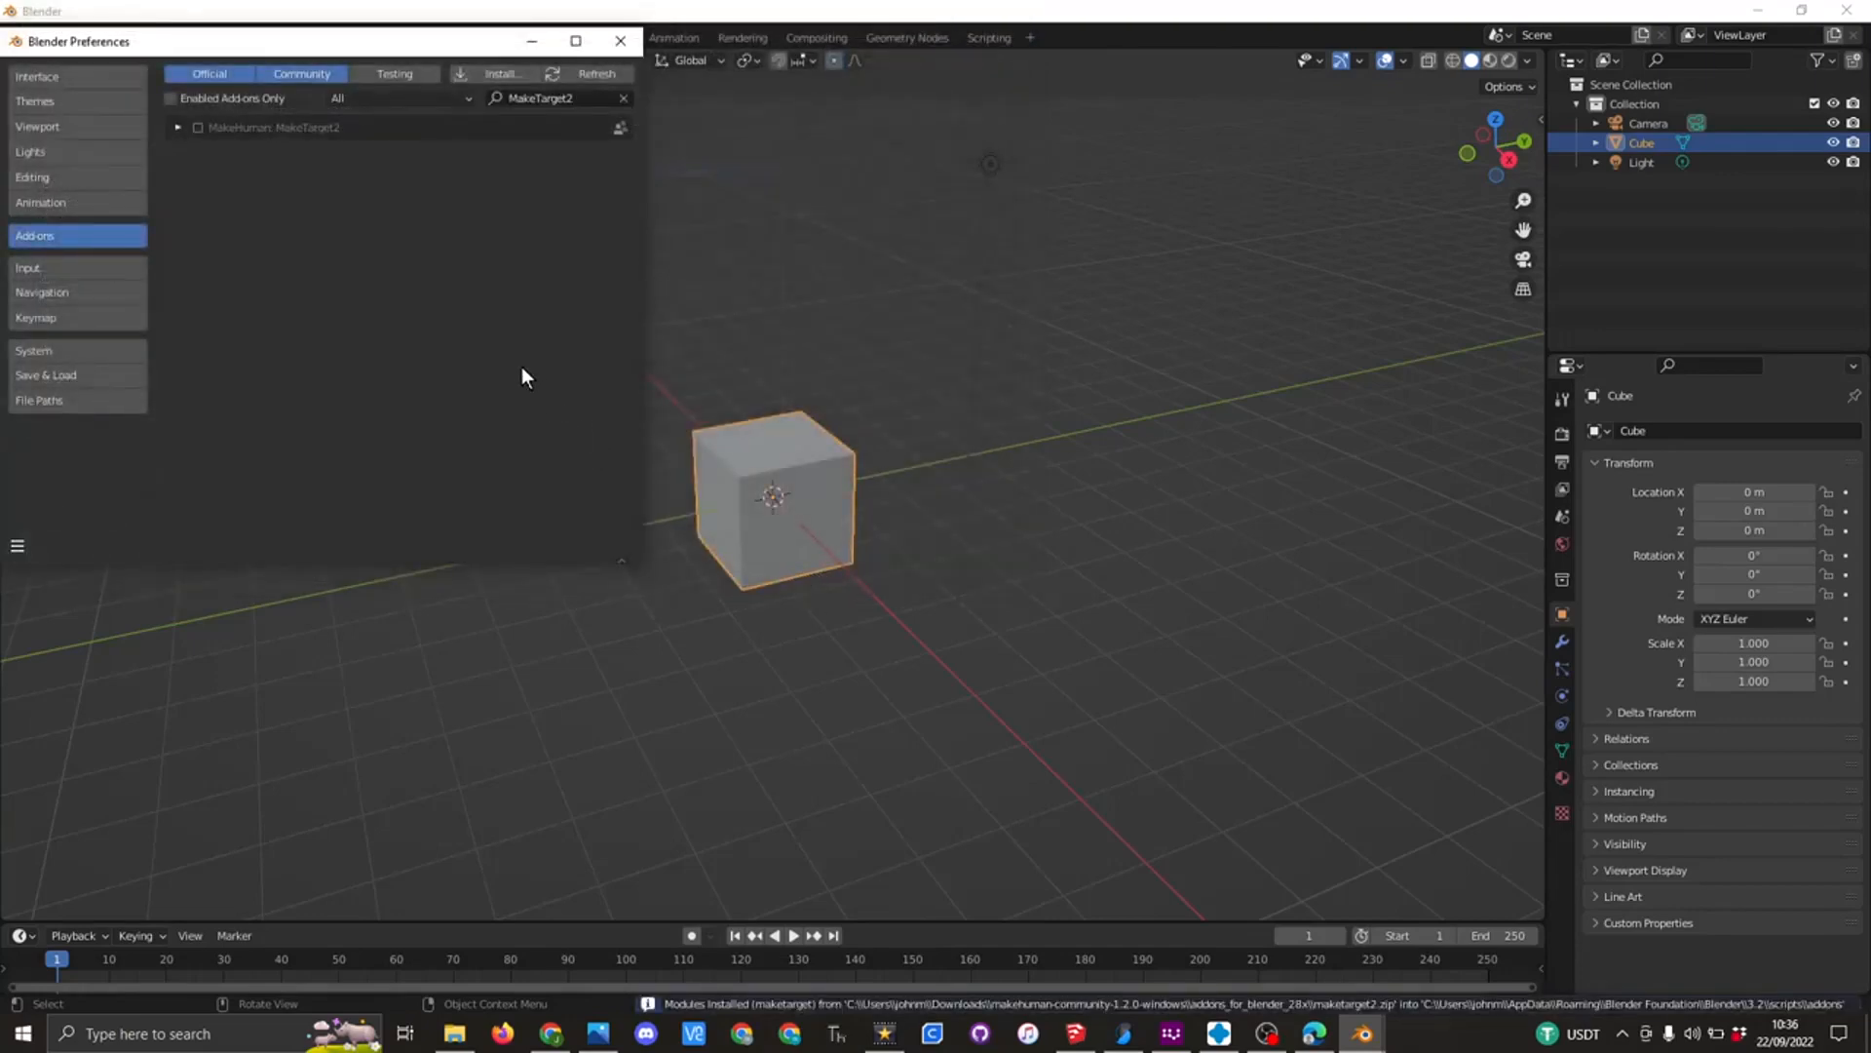
left_click(197, 128)
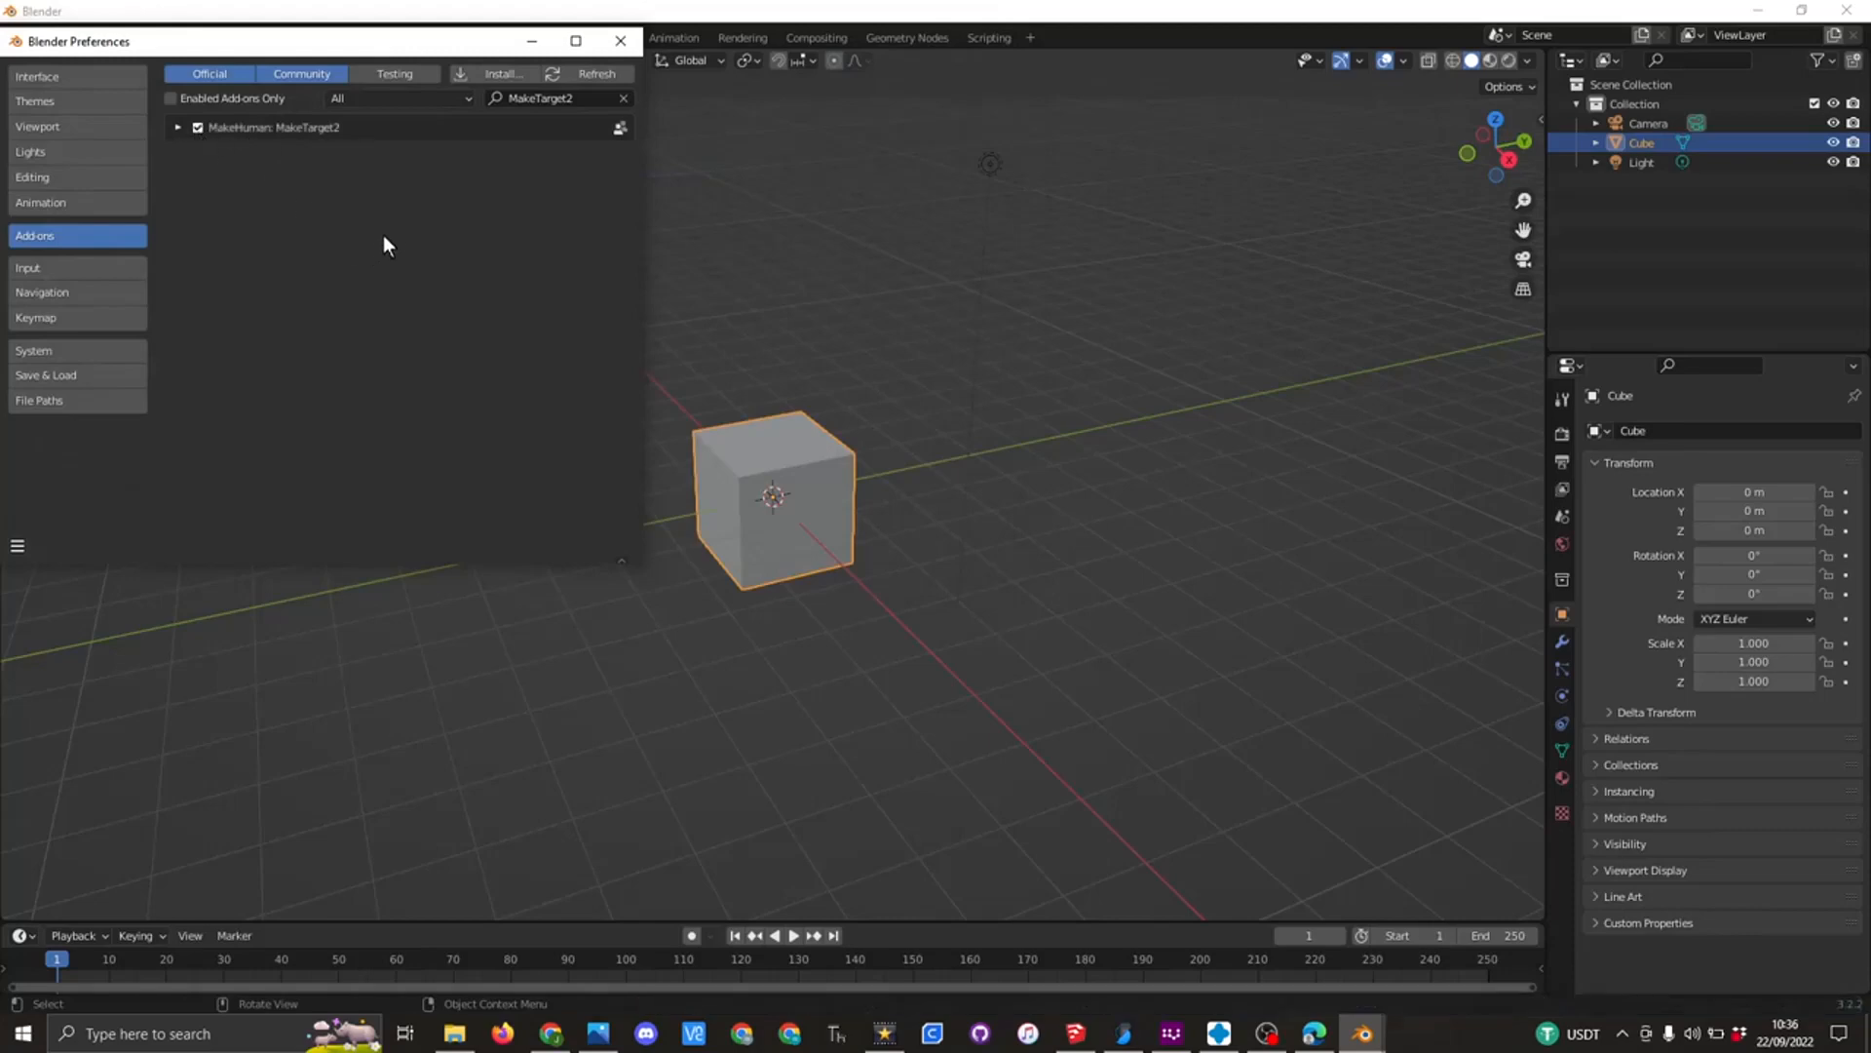
- Install the add-on makeskin.zip from the addons_for_blender_28x folder and enable MakeHuman: MakeSkin
left_click(491, 72)
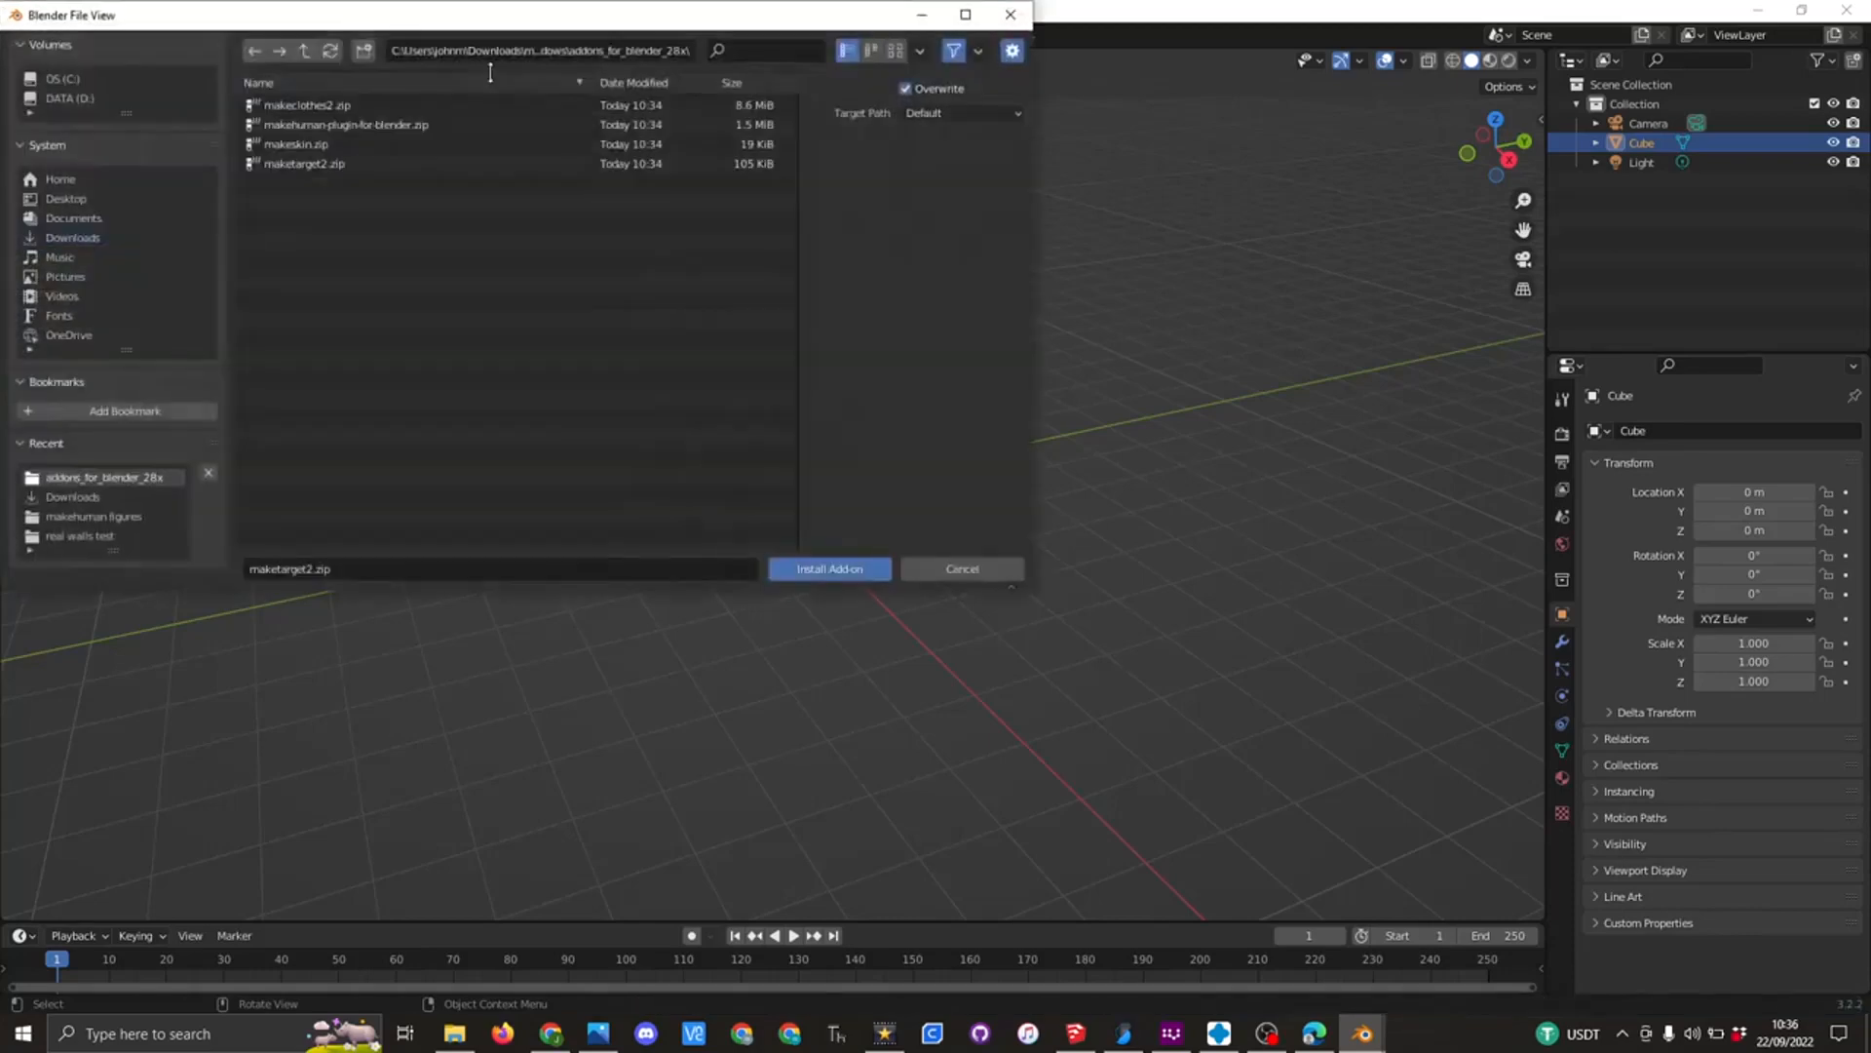
left_click(313, 144)
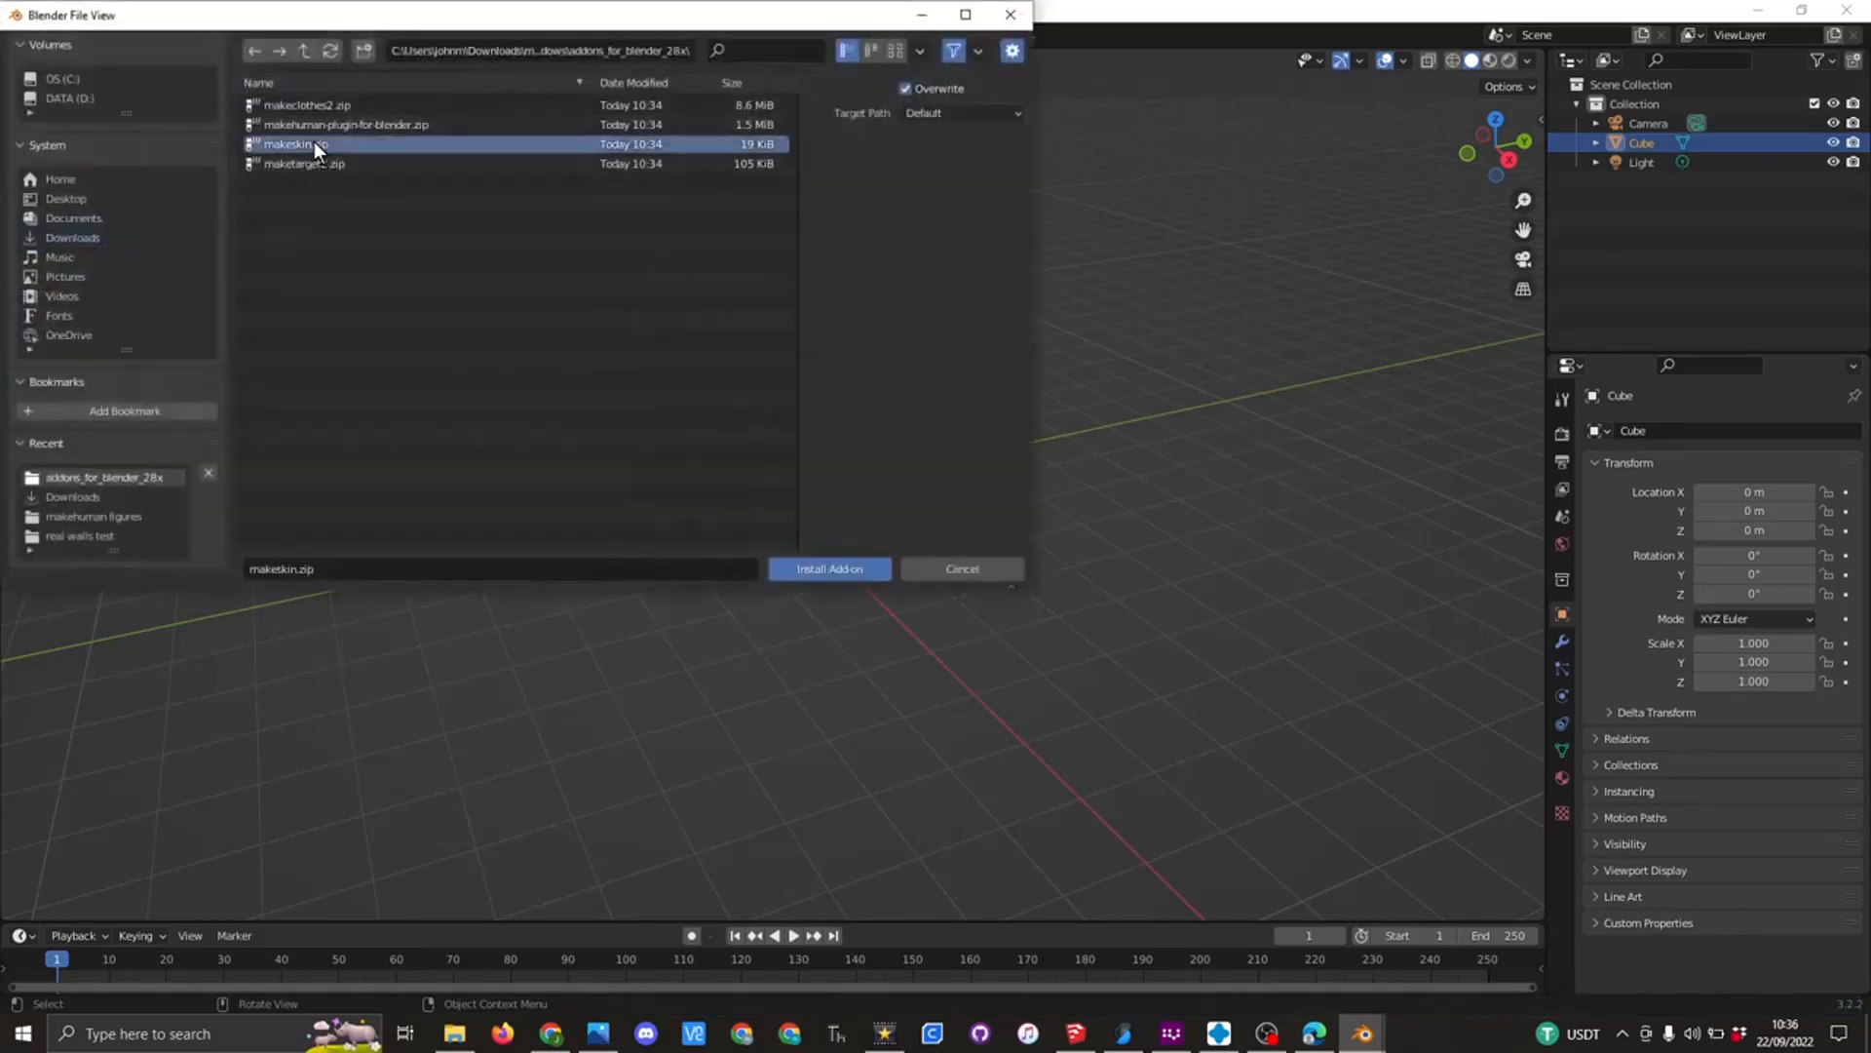
left_click(821, 564)
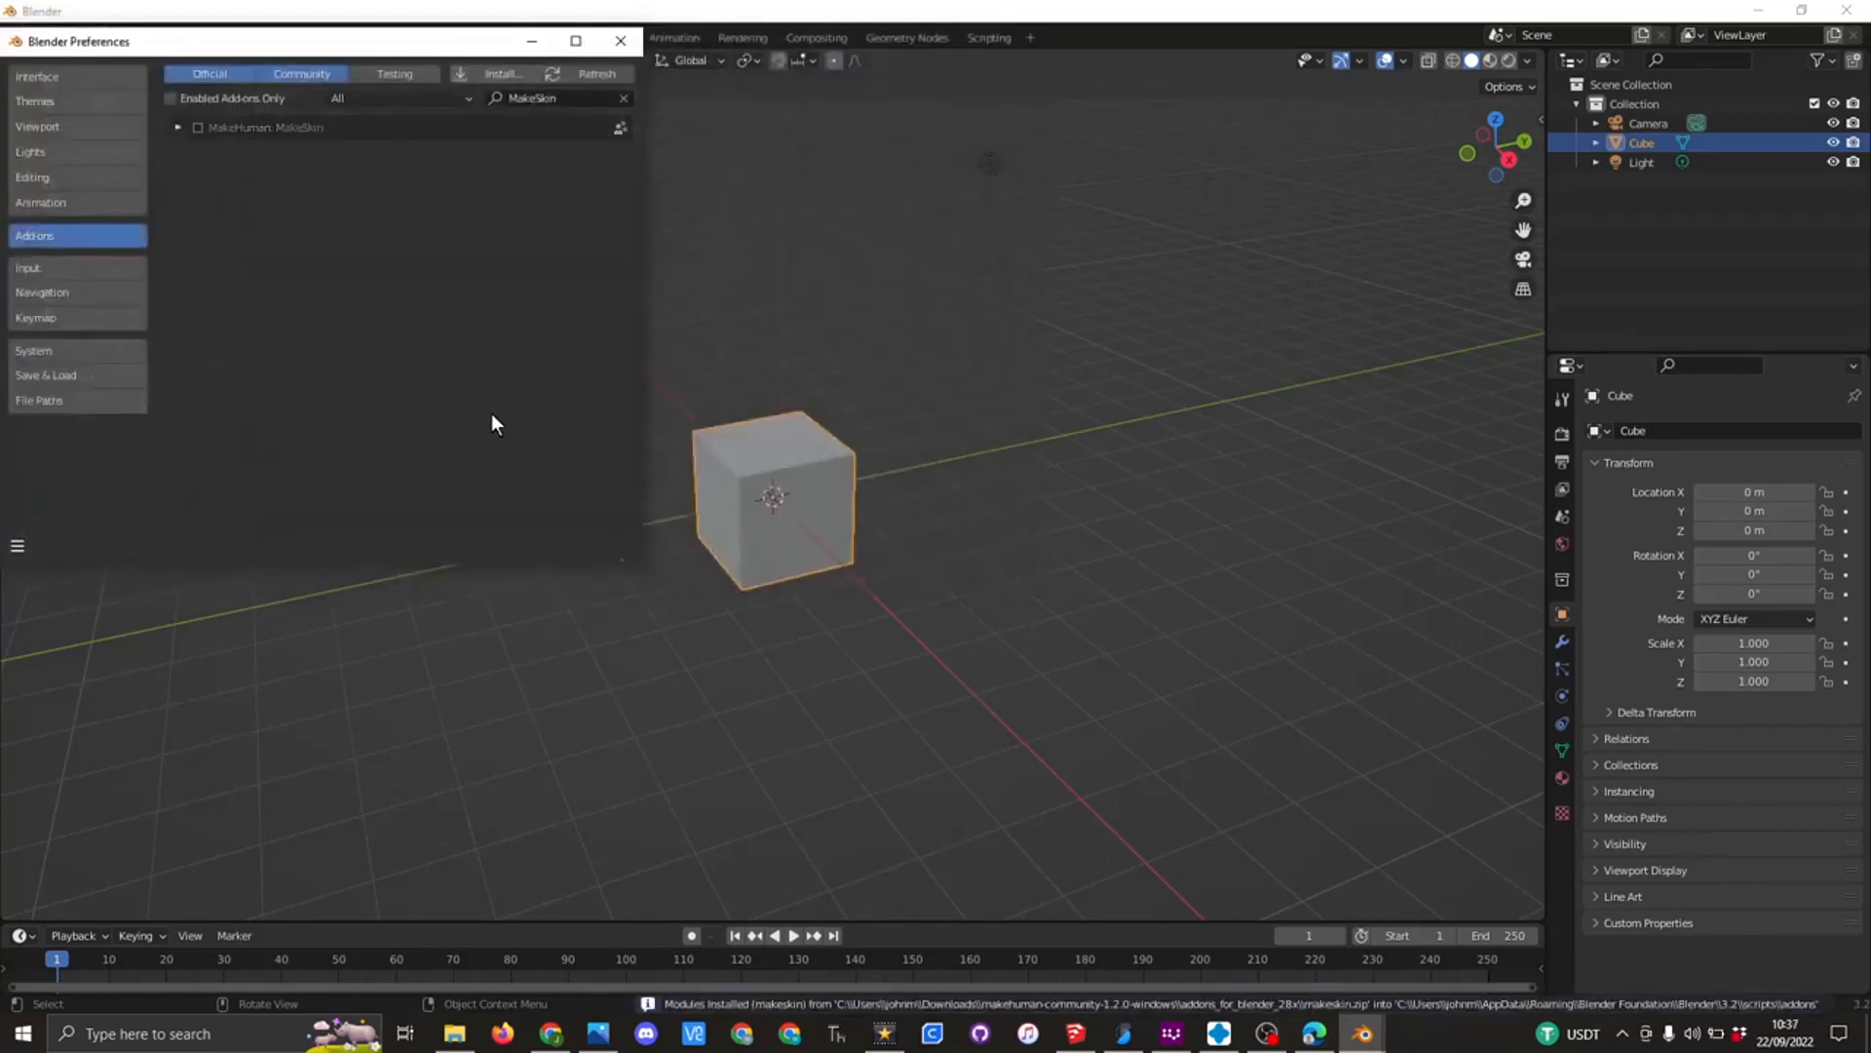
left_click(197, 127)
- Install the add-on makeclothes2.zip from the addons_for_blender_28x folder and enable MakeHuman: MakeClothes
left_click(482, 73)
left_click(334, 104)
left_click(806, 568)
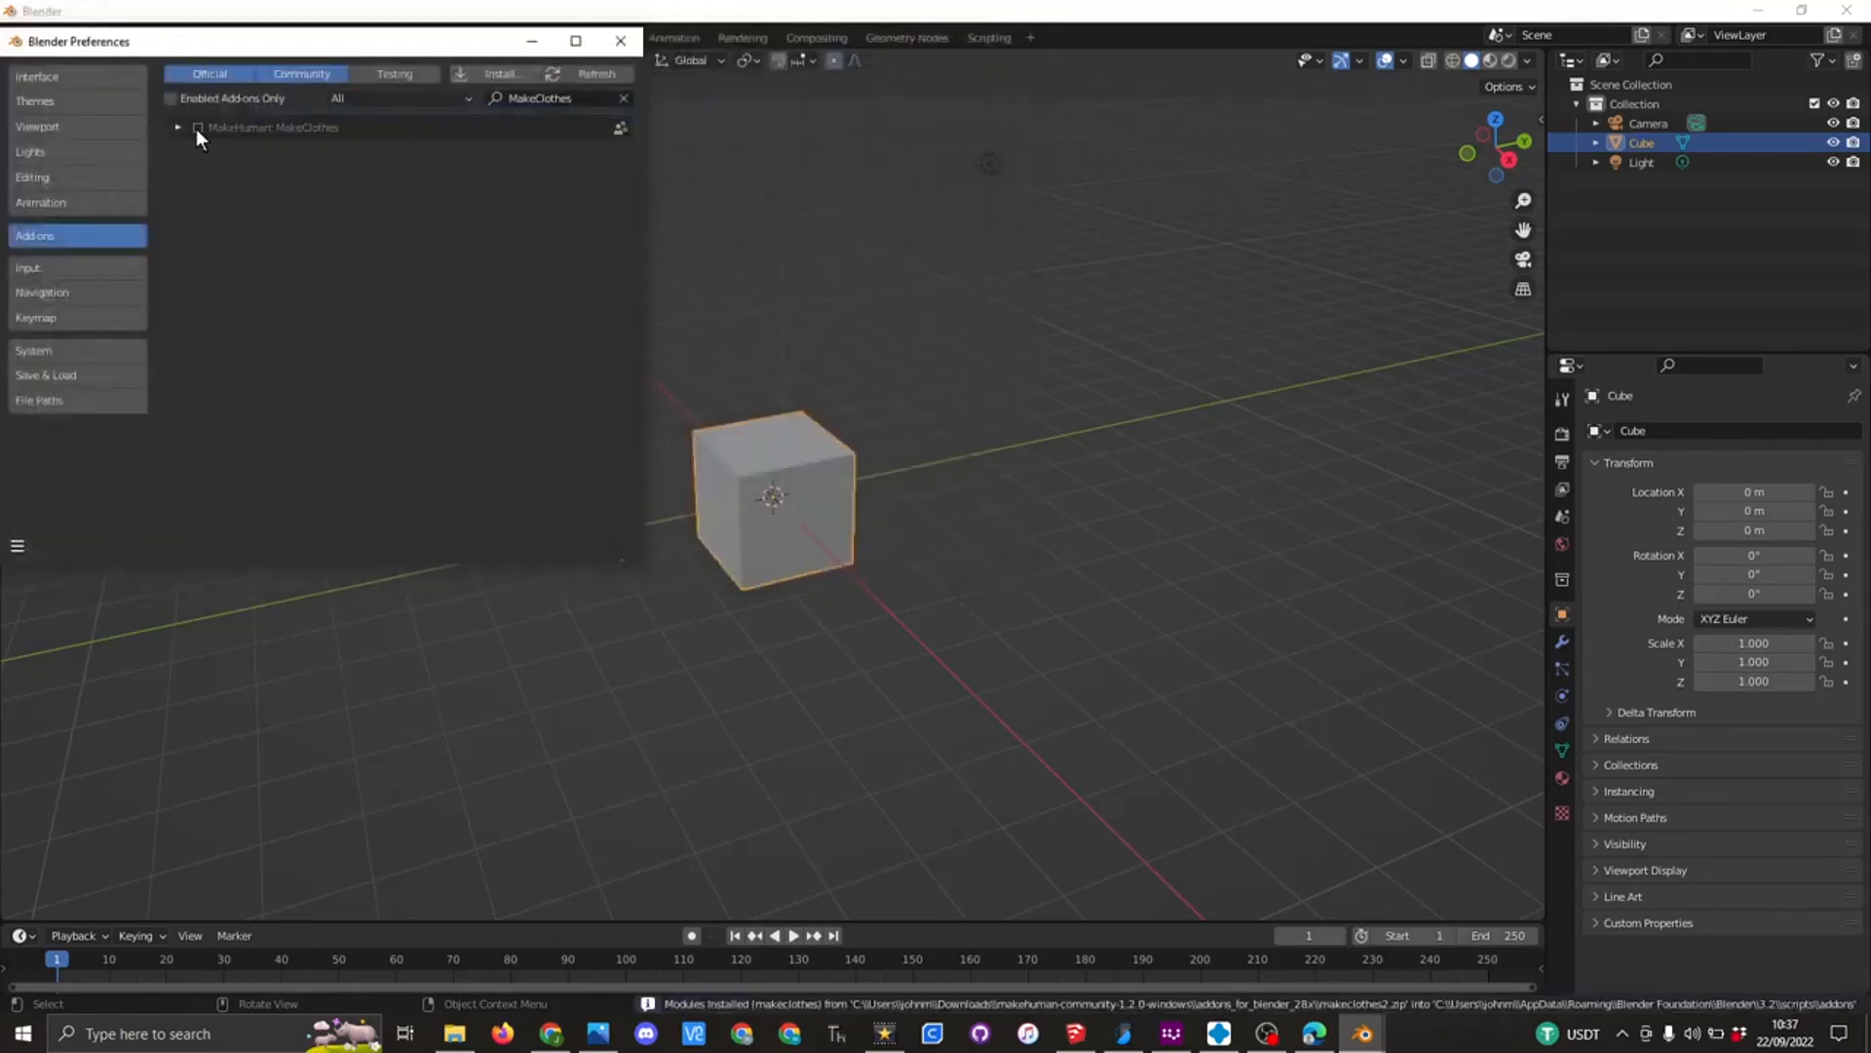
left_click(197, 129)
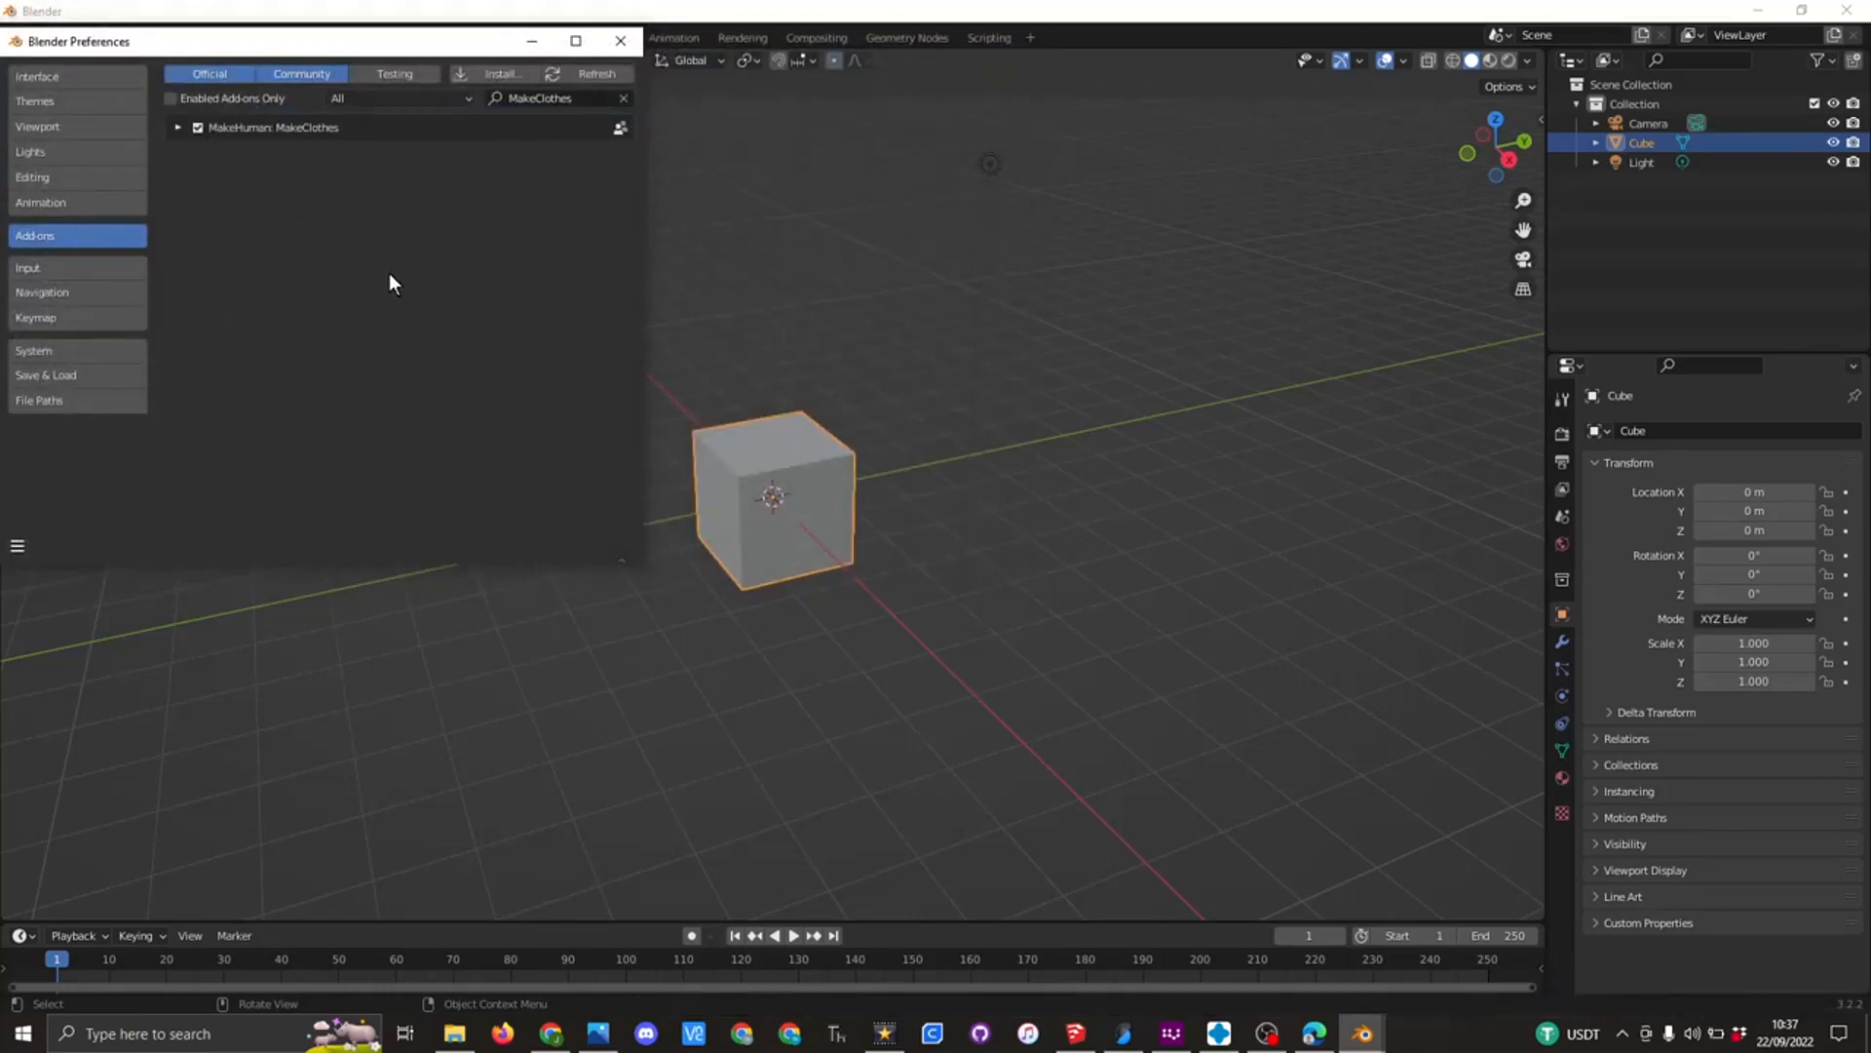
- Close the Preferences window, reopen it and save the current preferences as default
left_click(617, 40)
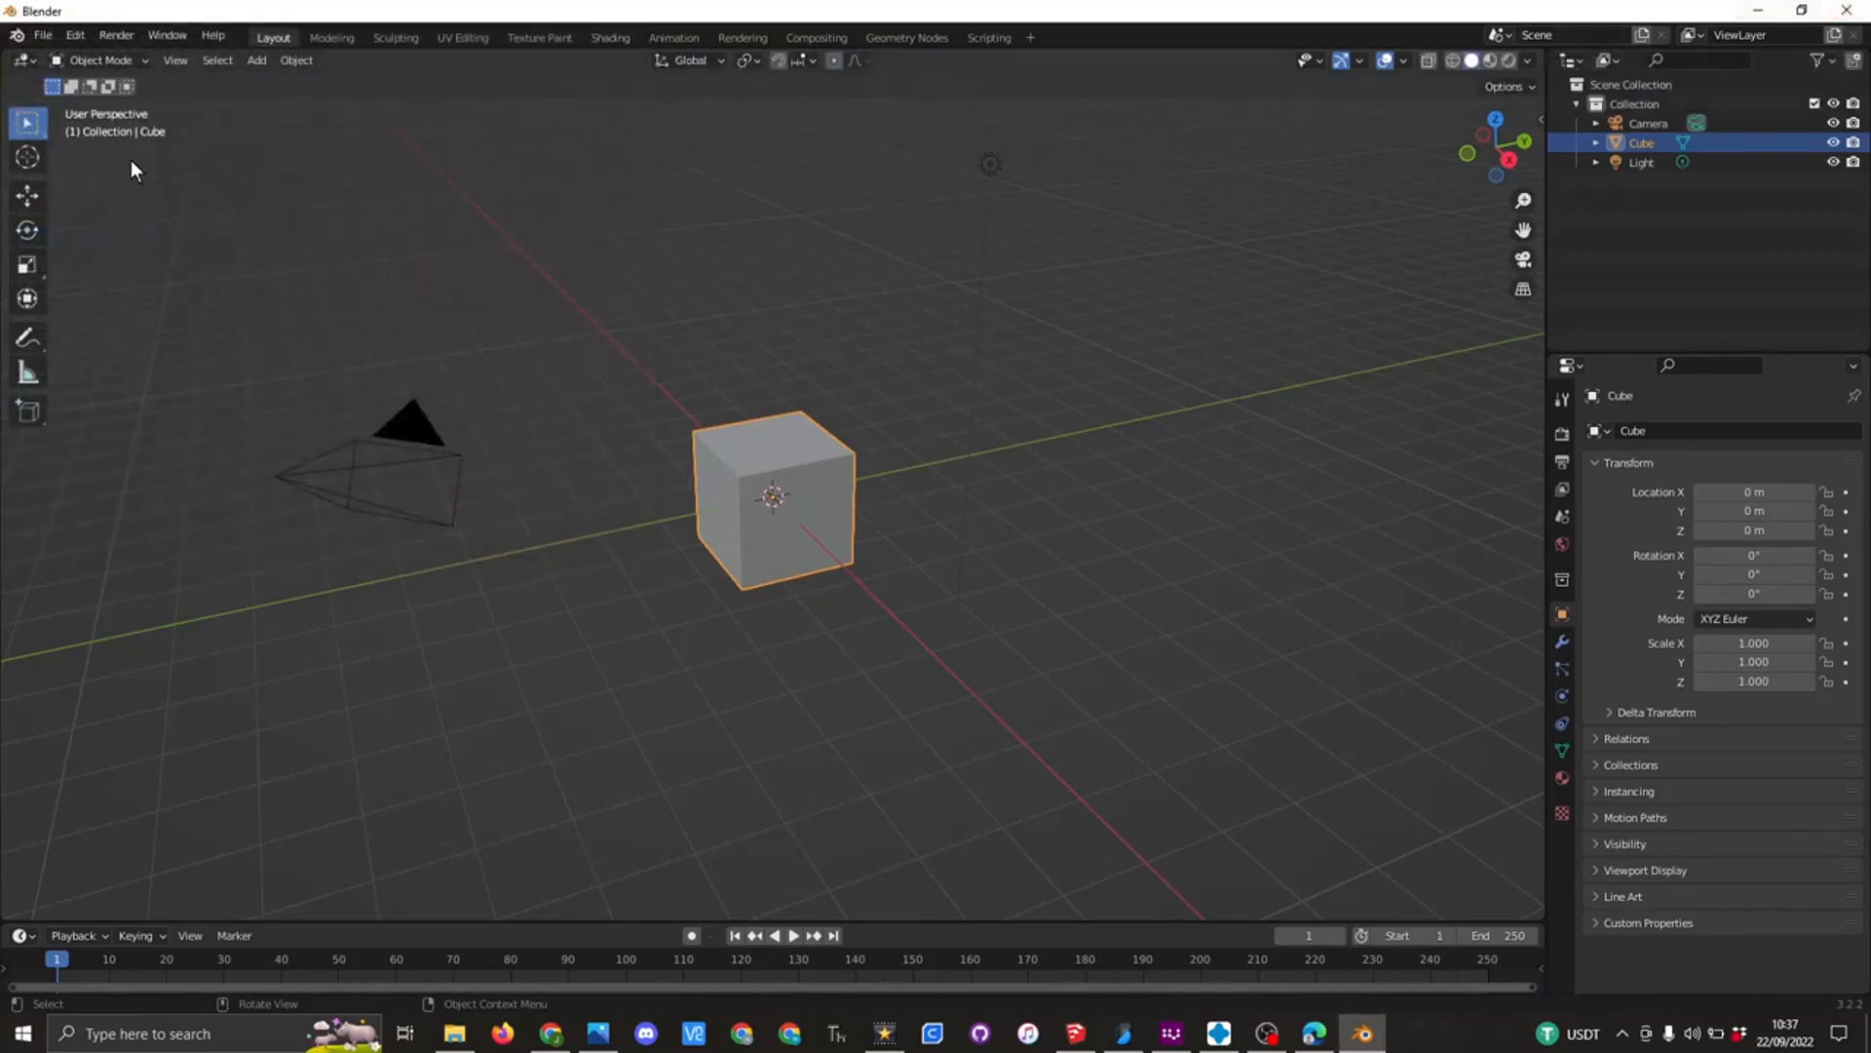
left_click(79, 37)
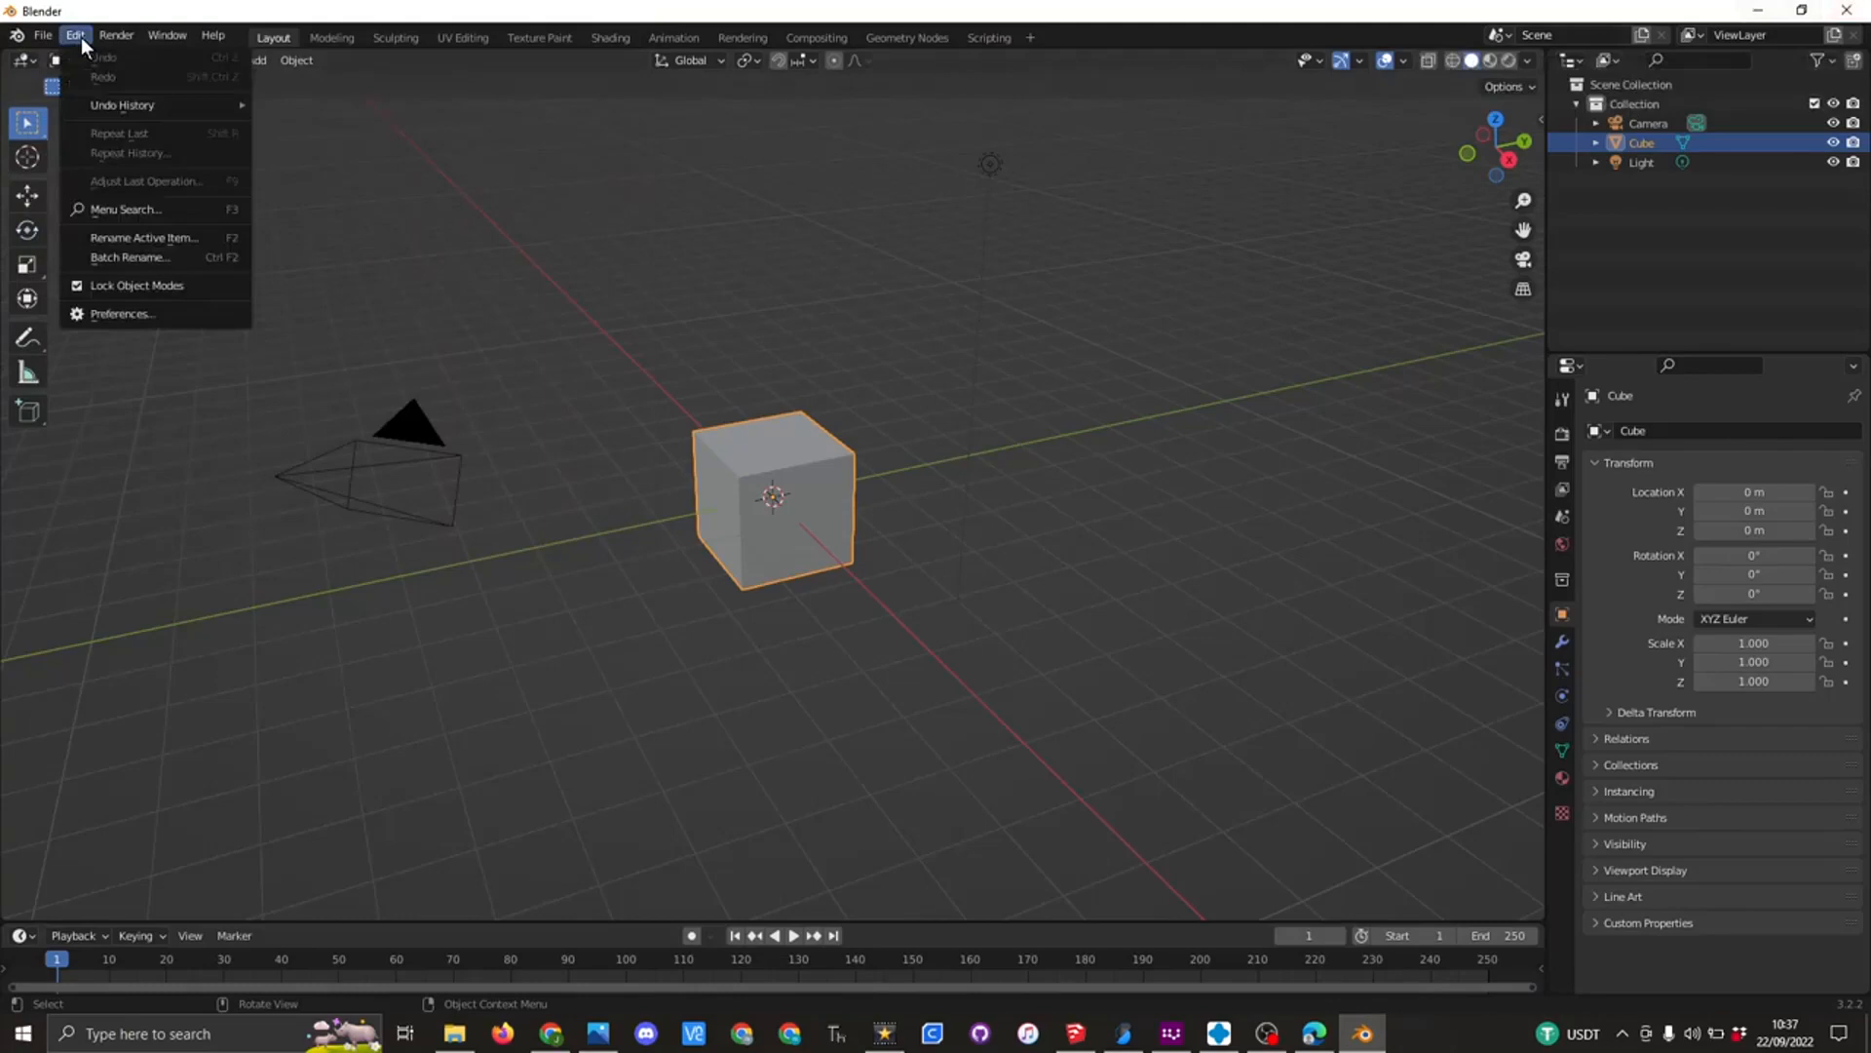
left_click(138, 308)
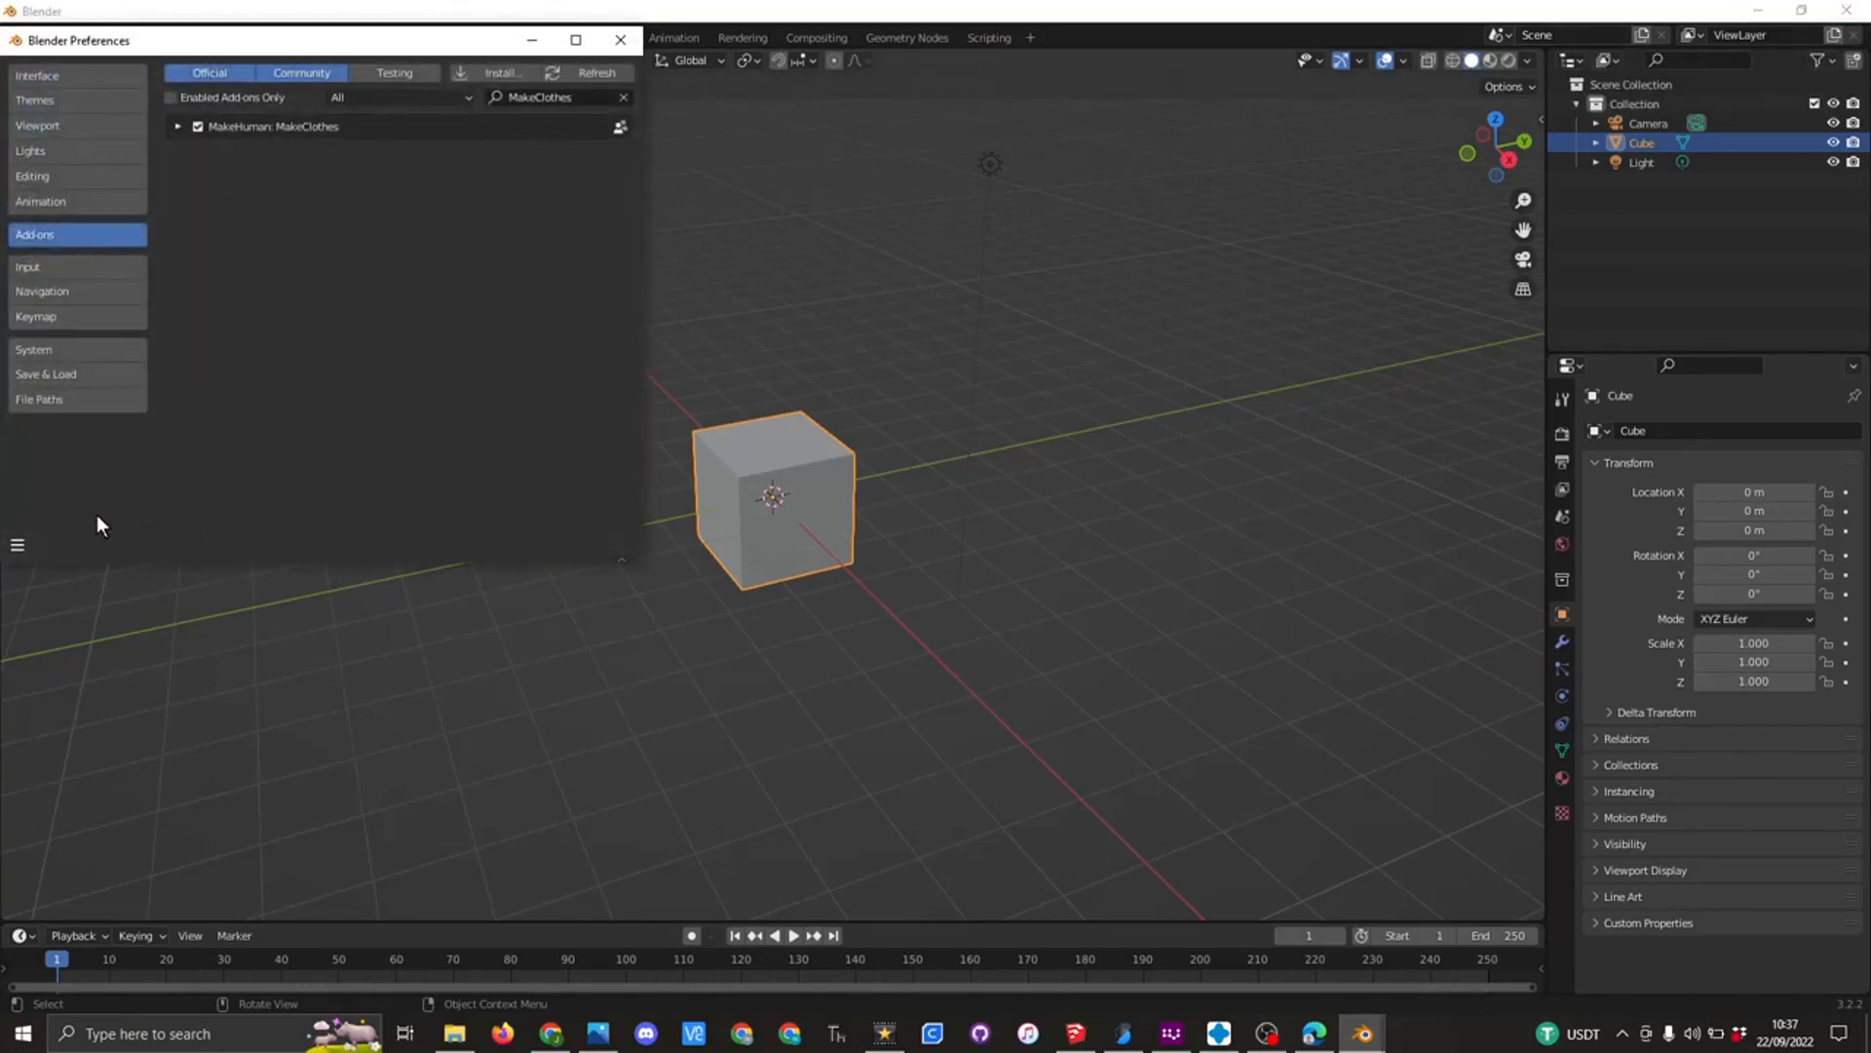
left_click(18, 547)
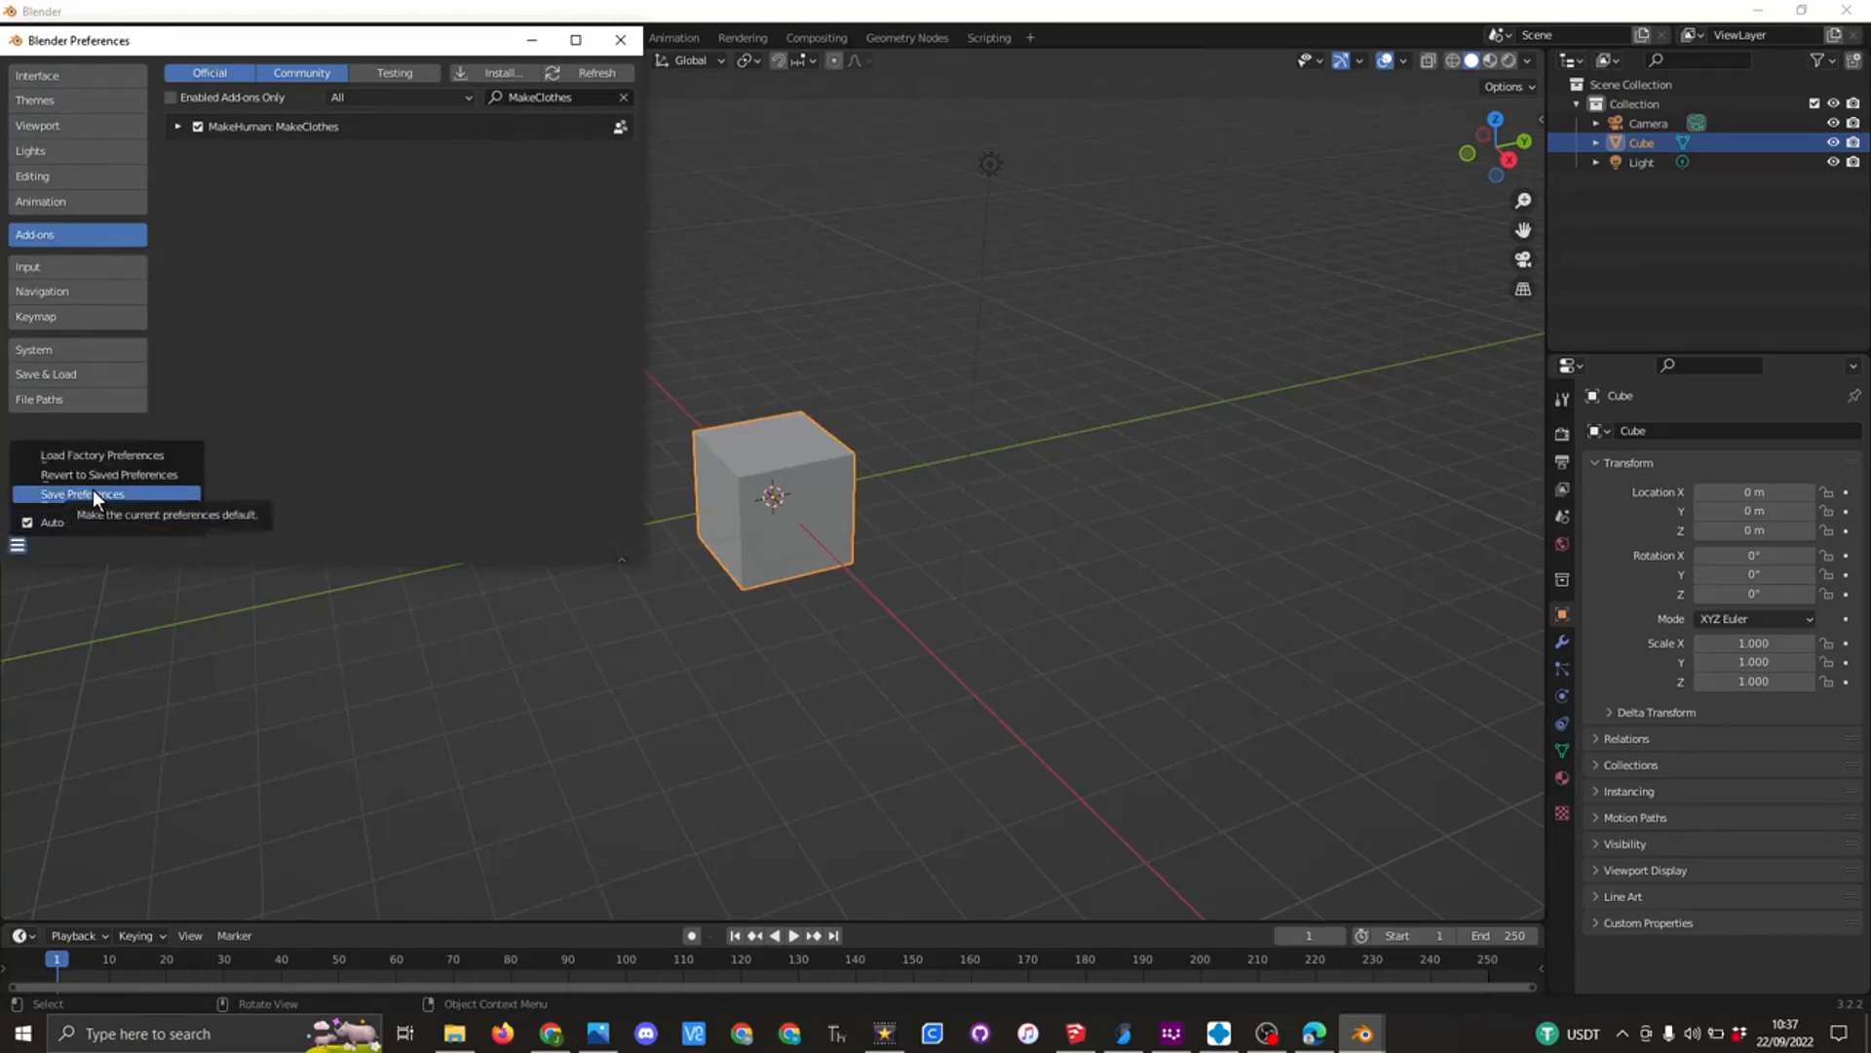
left_click(93, 495)
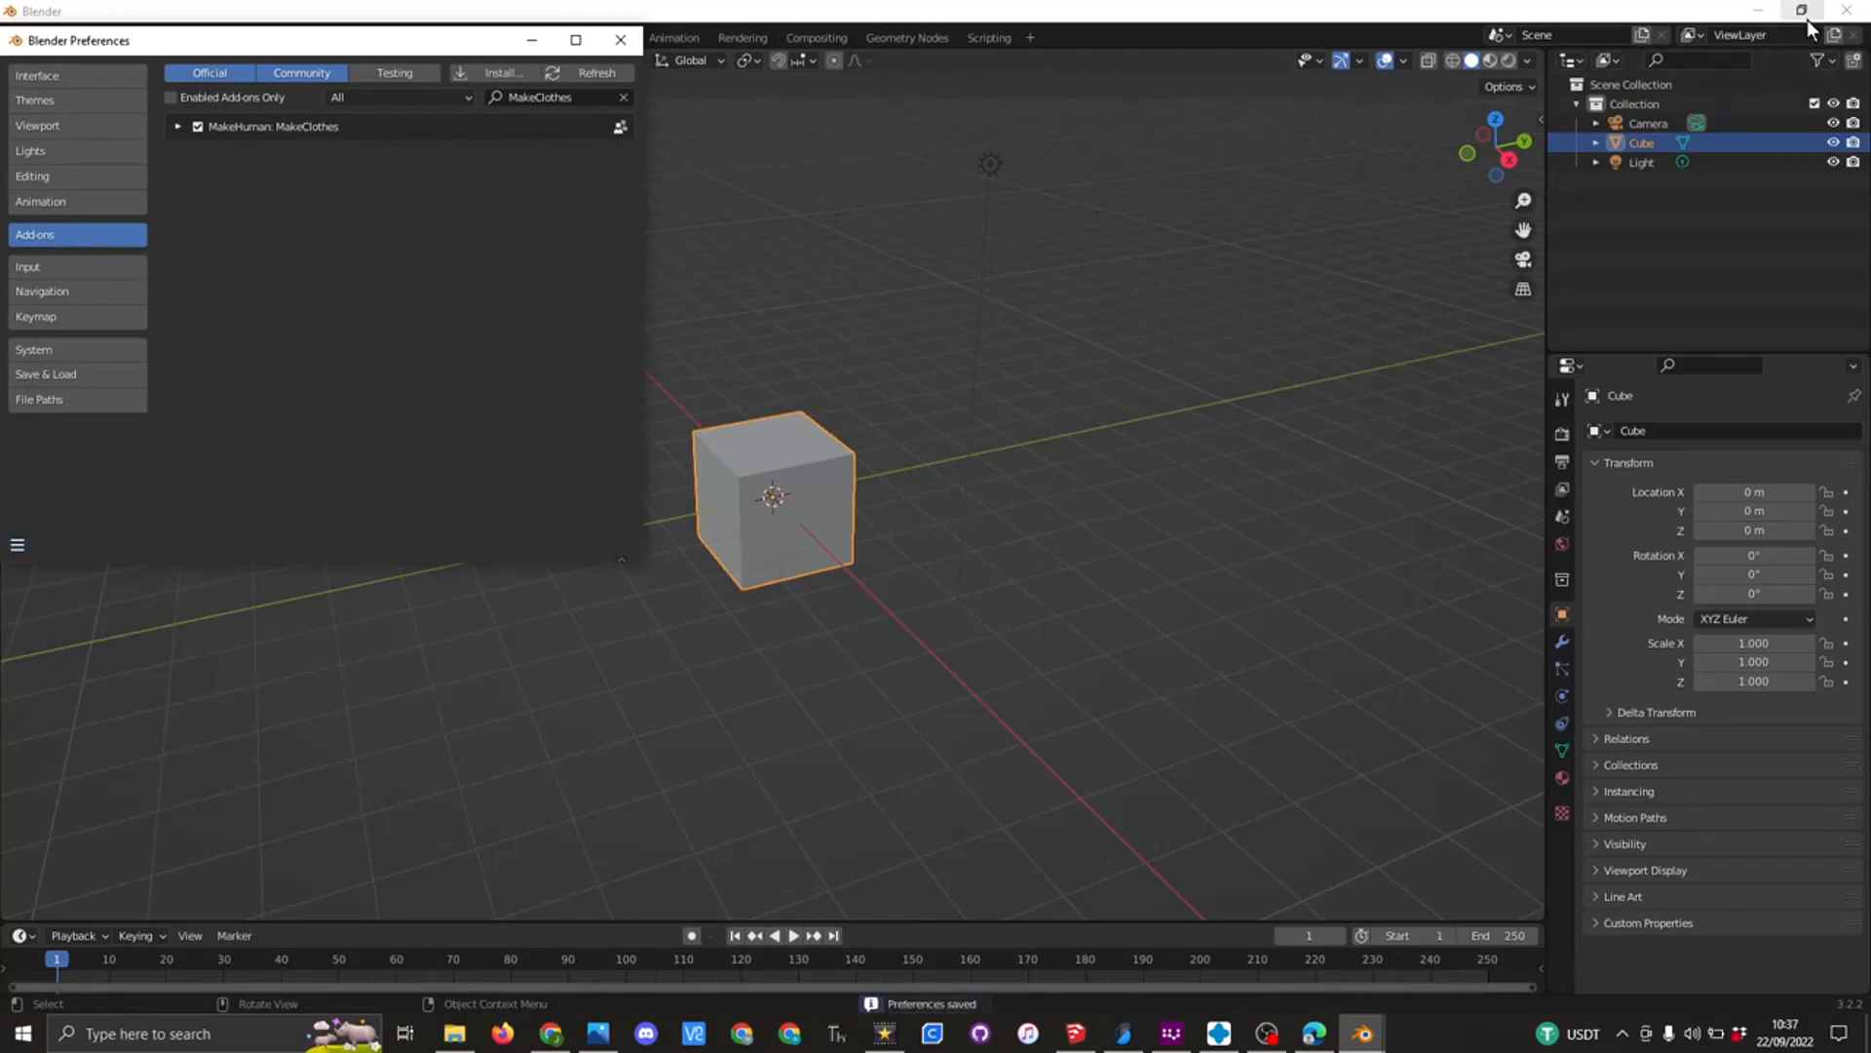
- Restart Blender and display the Sidebar in the 3D viewport
left_click(1840, 12)
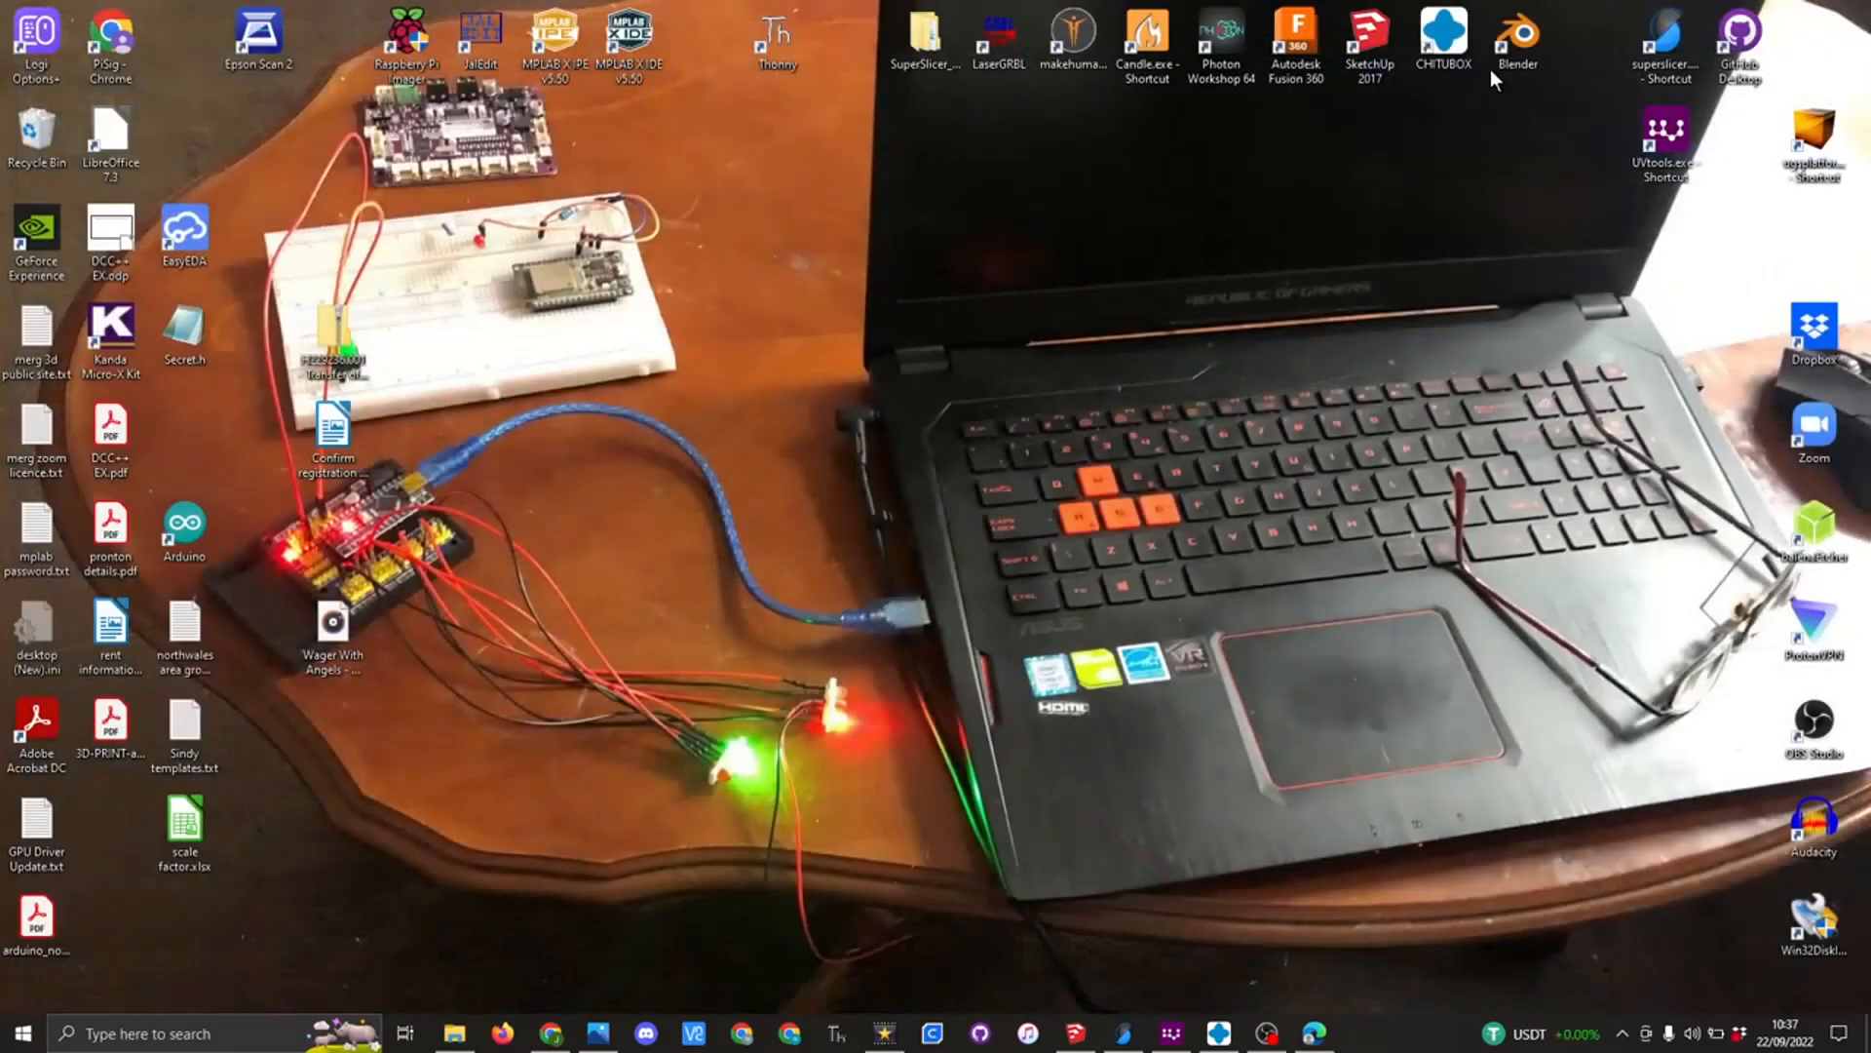
double_click(1521, 35)
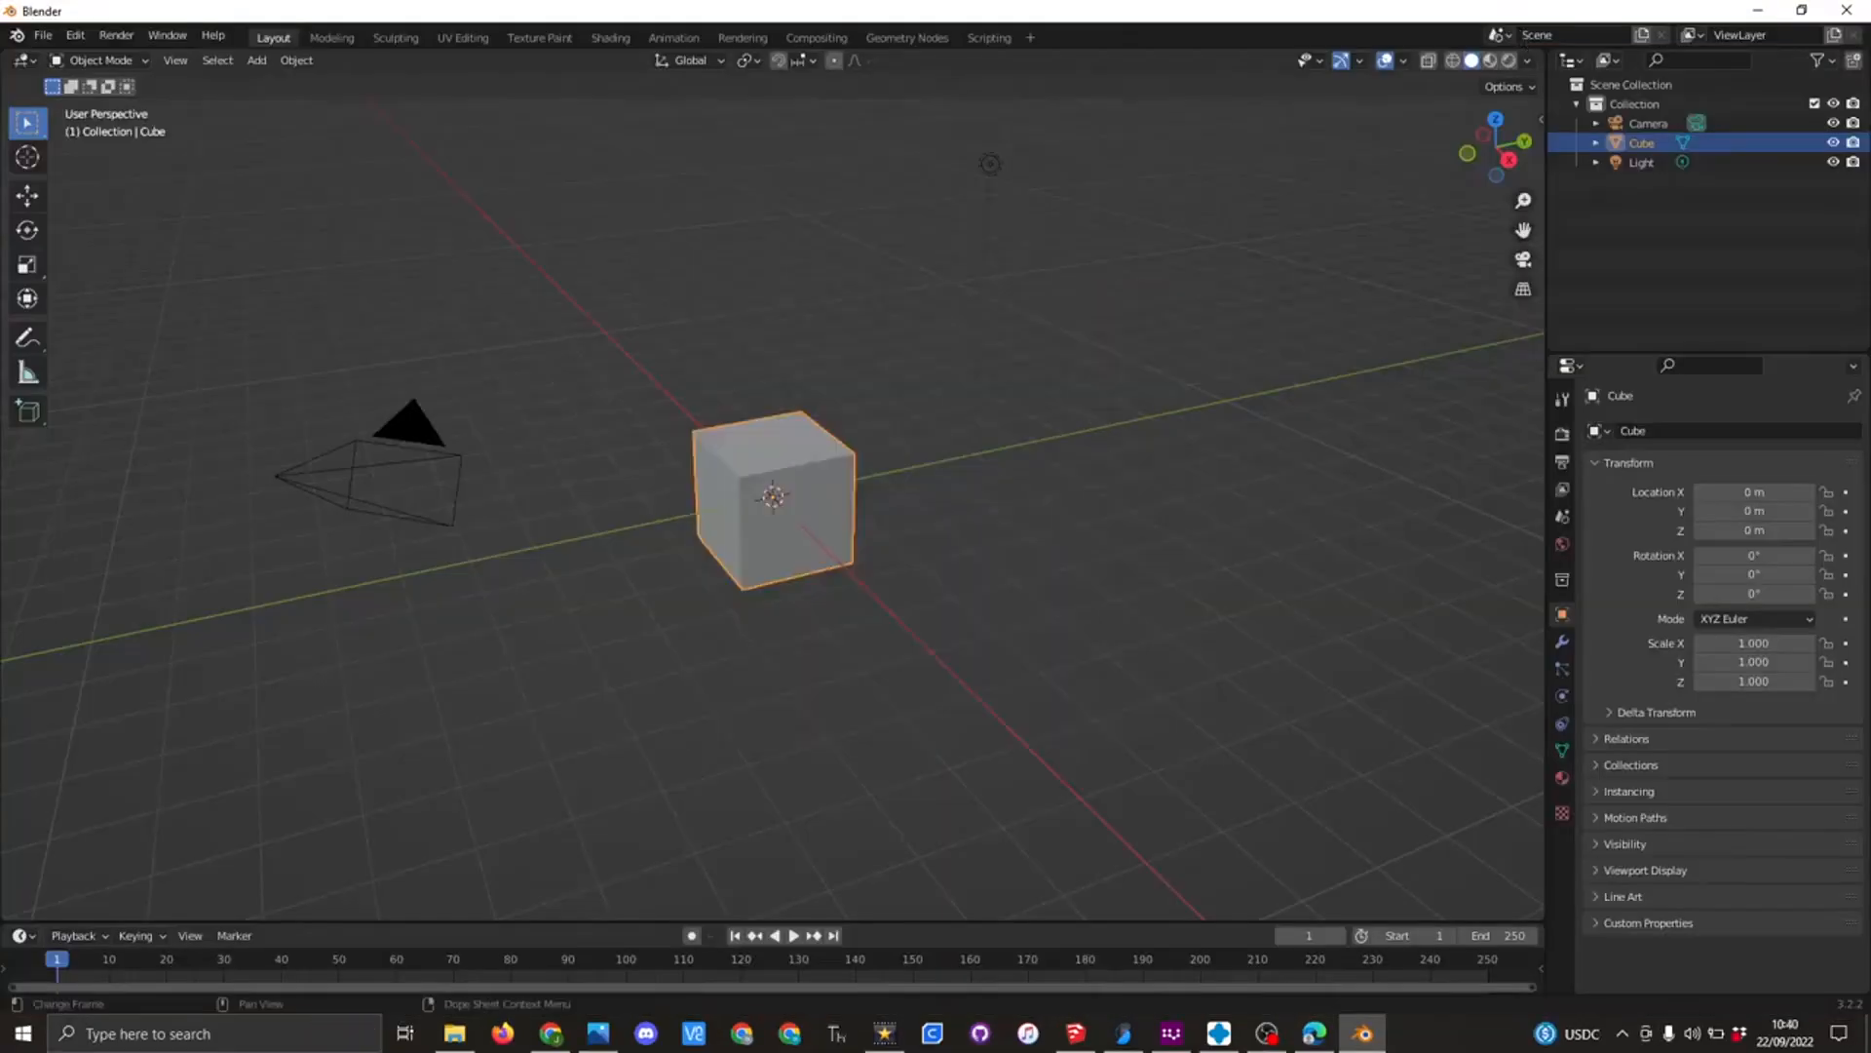
left_click(173, 58)
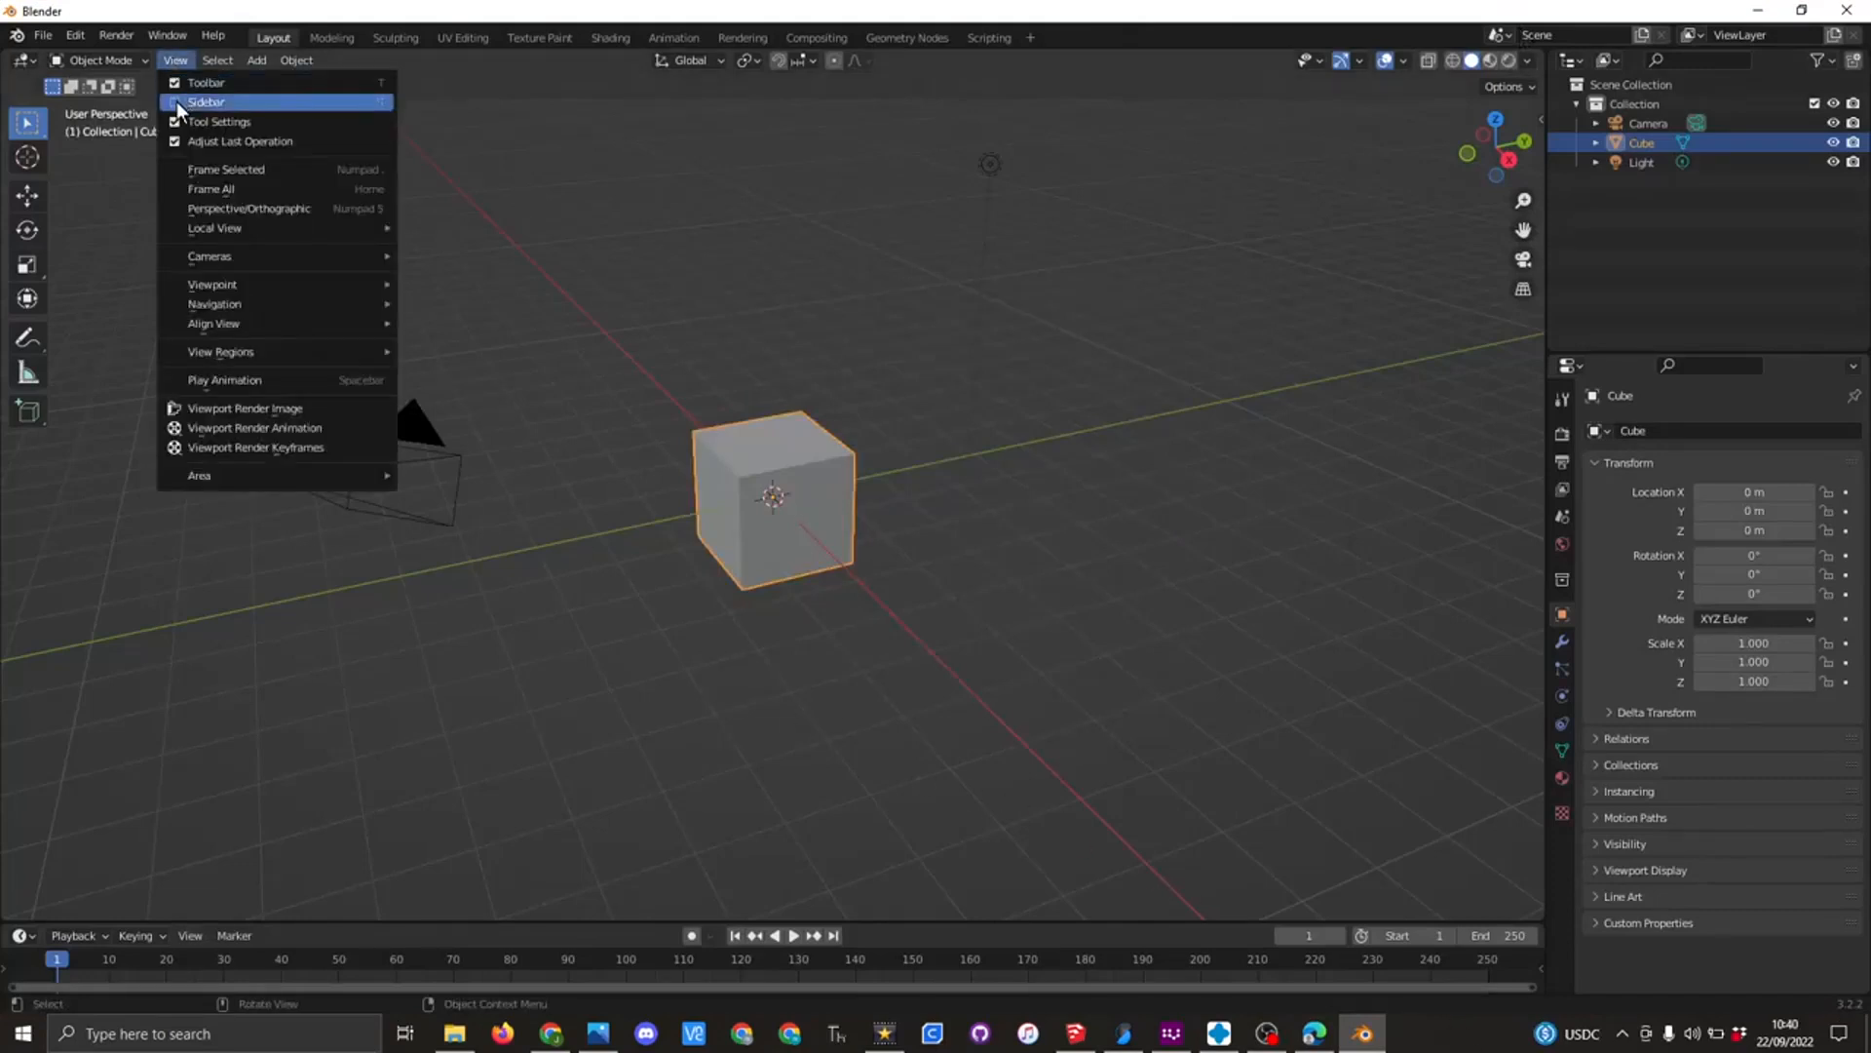
left_click(177, 102)
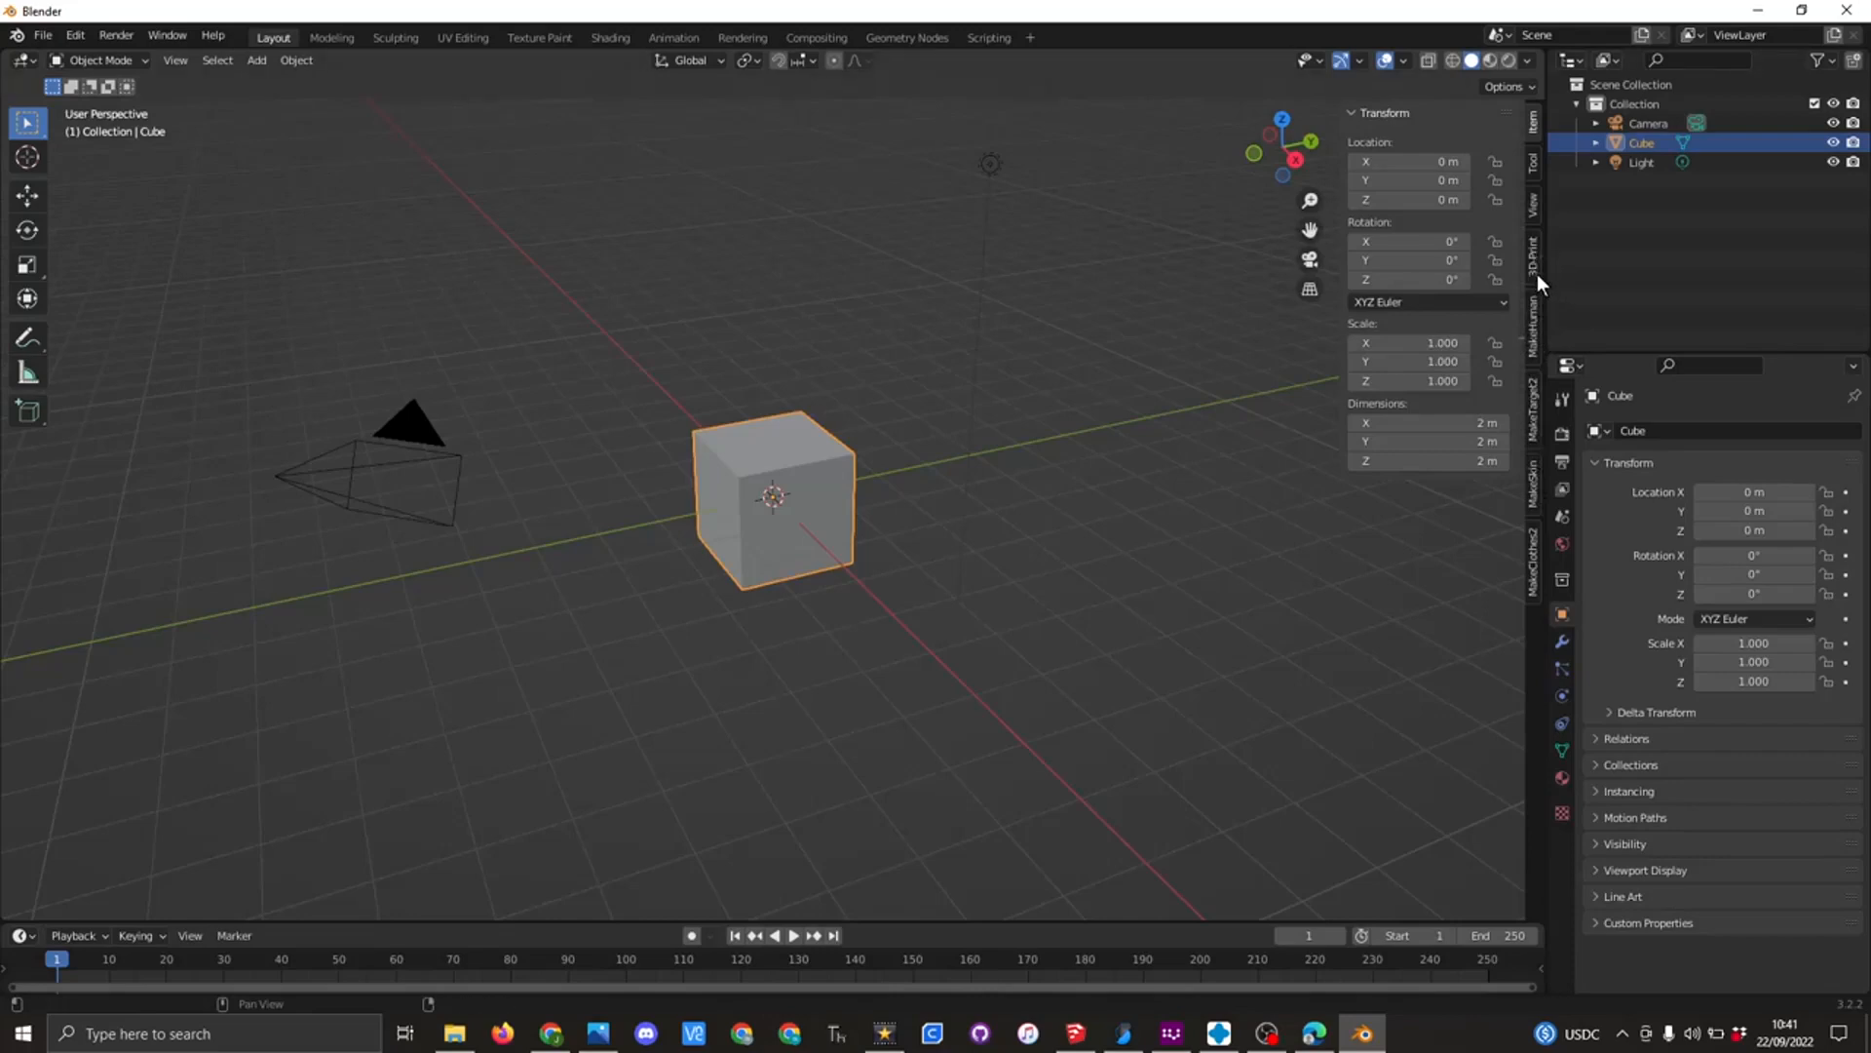
- Reopen the Preferences and check the add-ons list for the enabled MakeHuman add-ons and Mesh: 3D-Print Toolbox
left_click(77, 37)
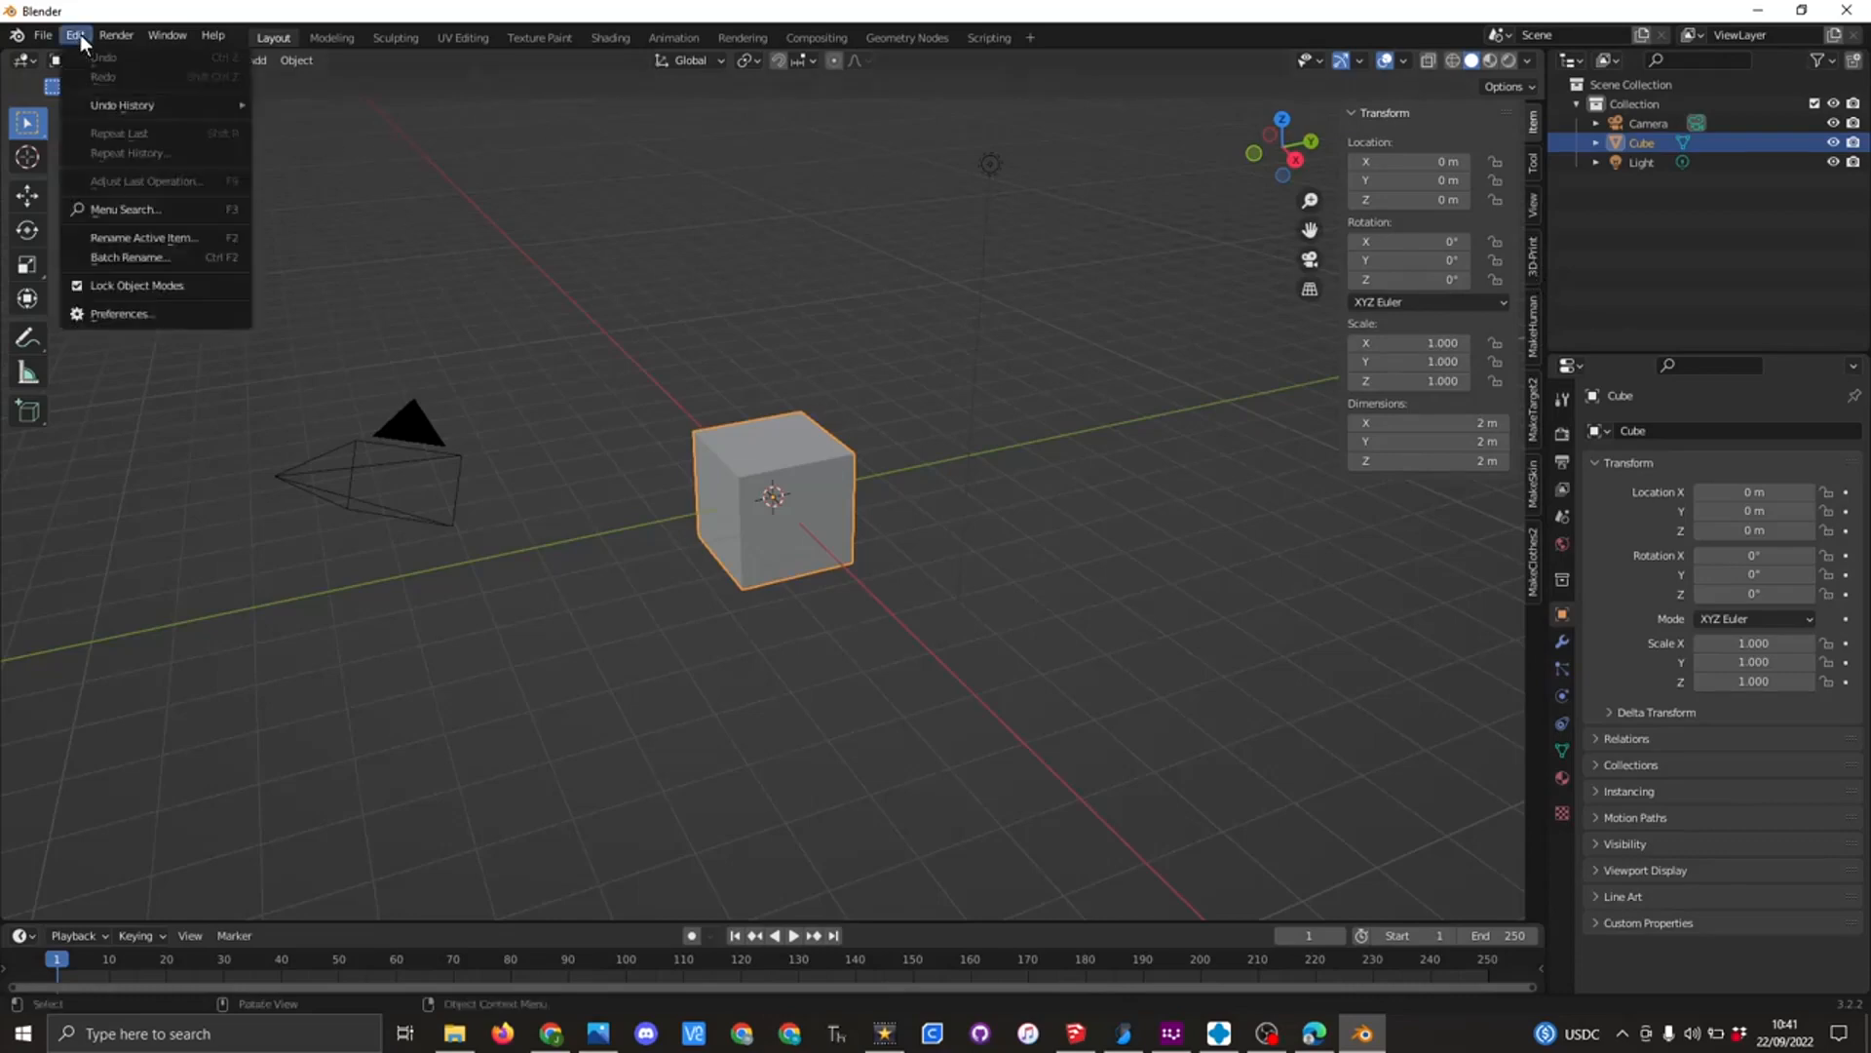
left_click(127, 313)
scroll(292, 312, "down", 10)
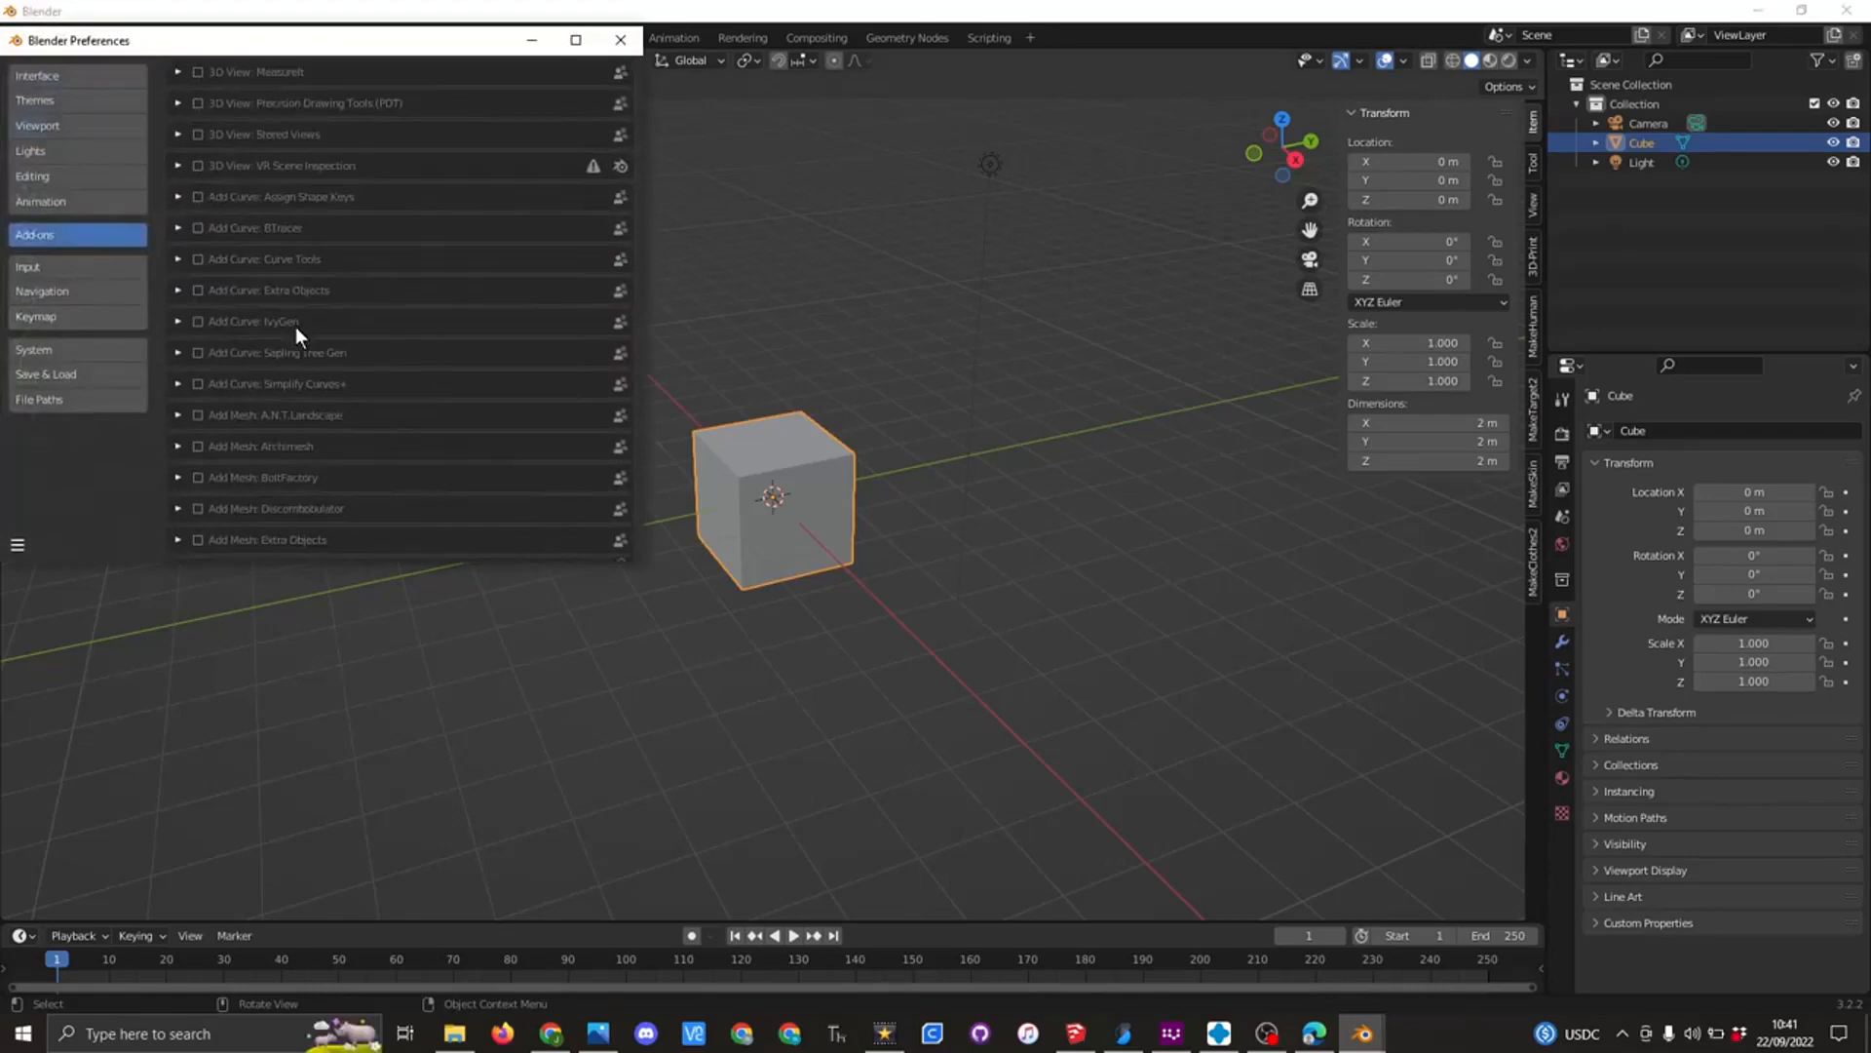
scroll(341, 464, "down", 10)
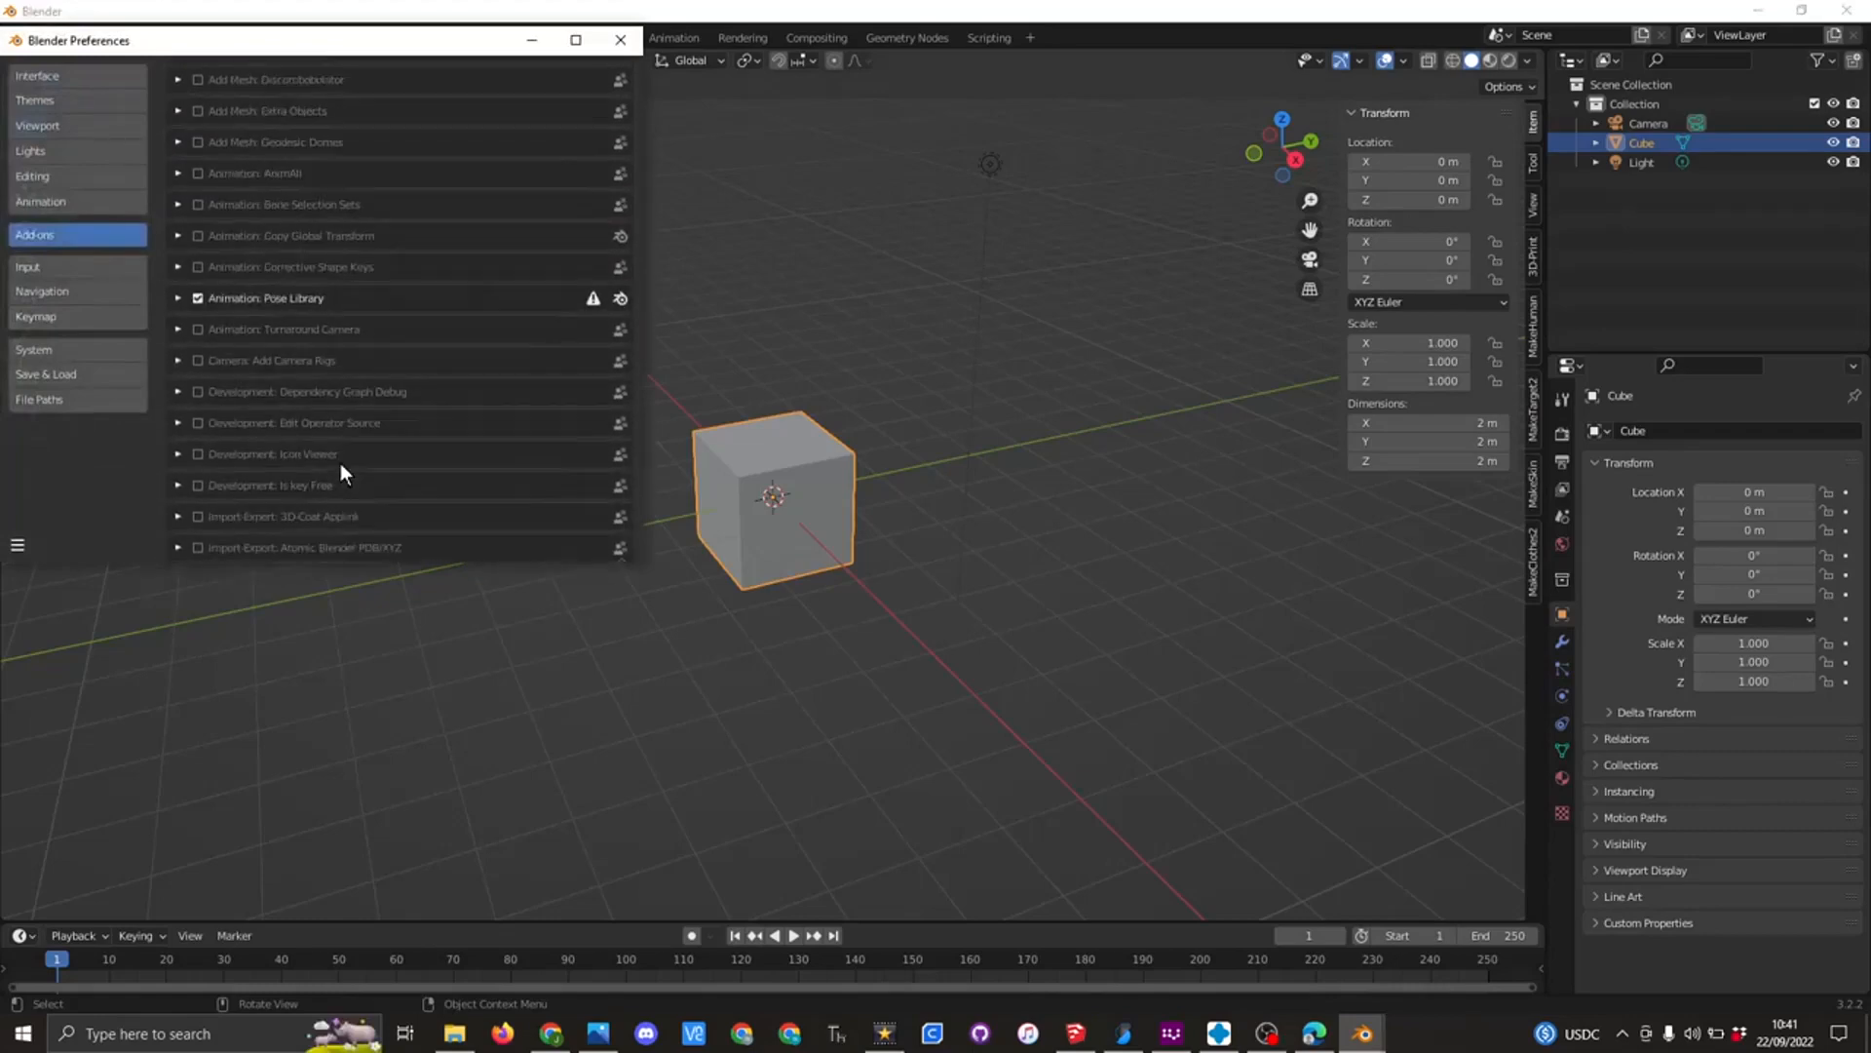
scroll(341, 466, "down", 10)
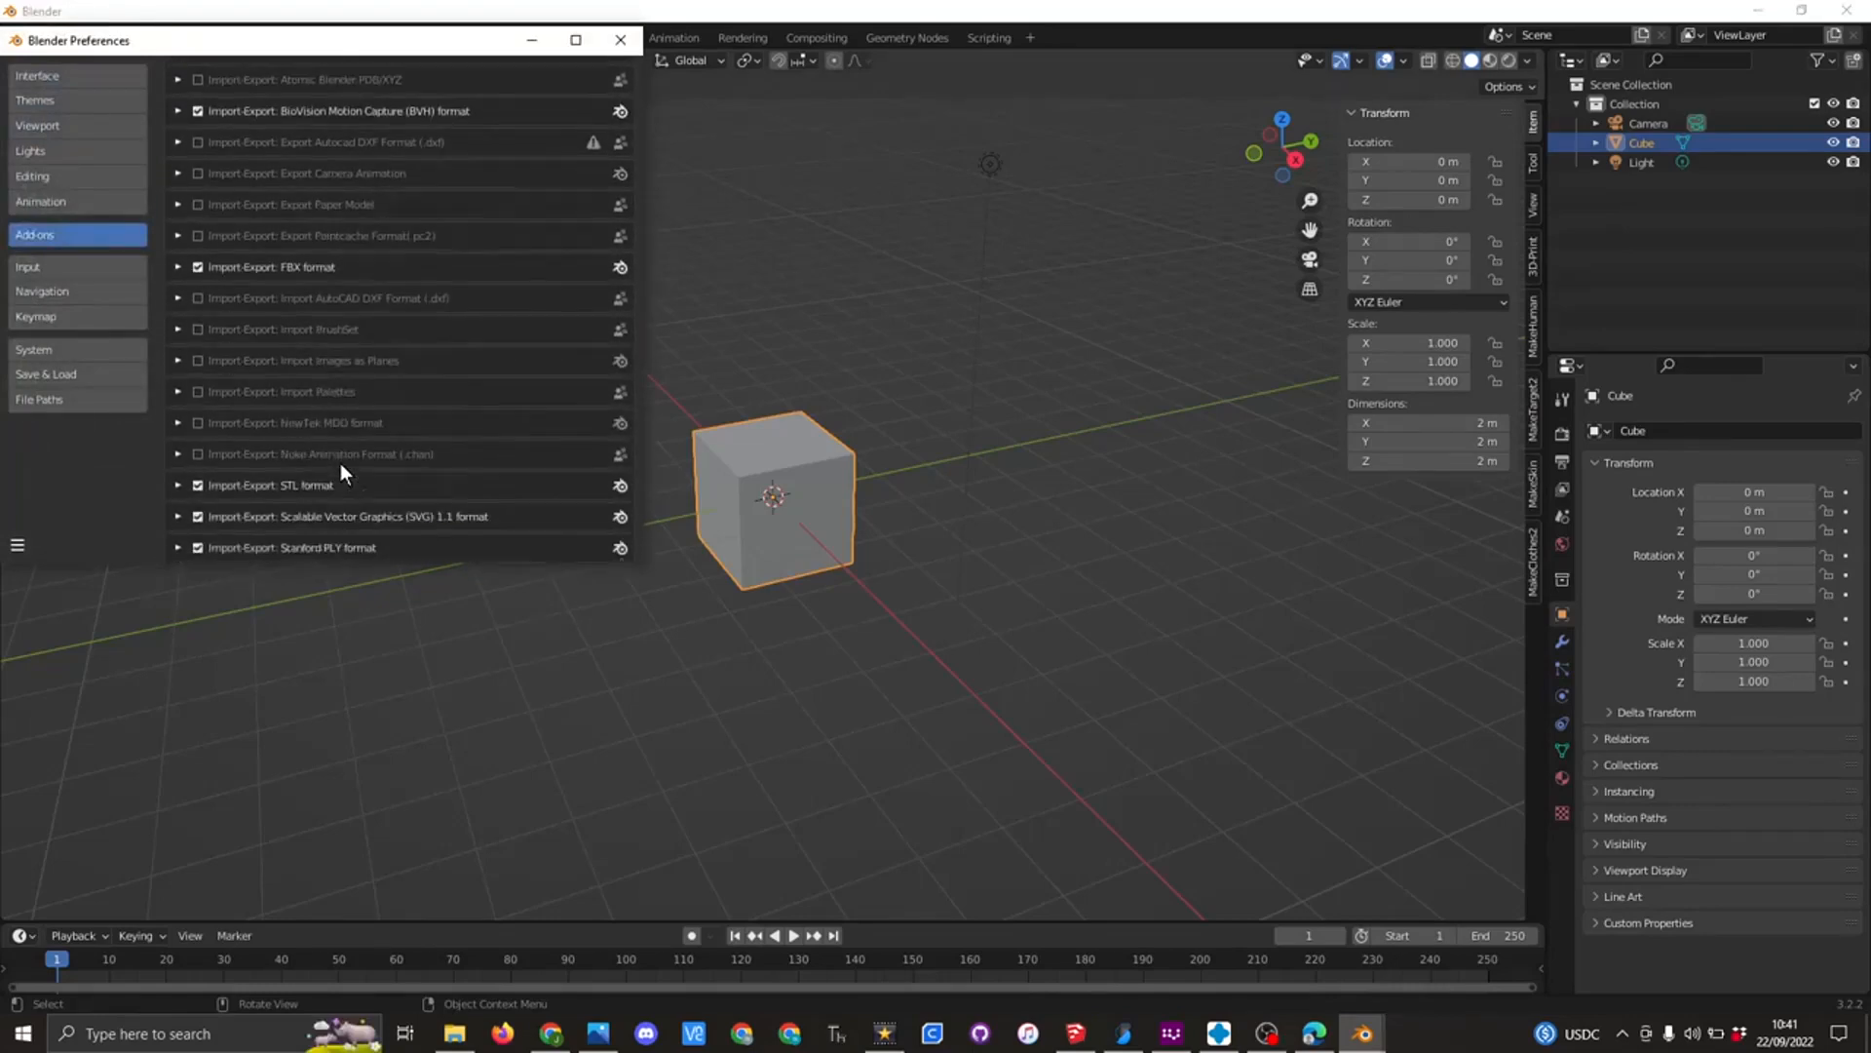
scroll(342, 464, "down", 10)
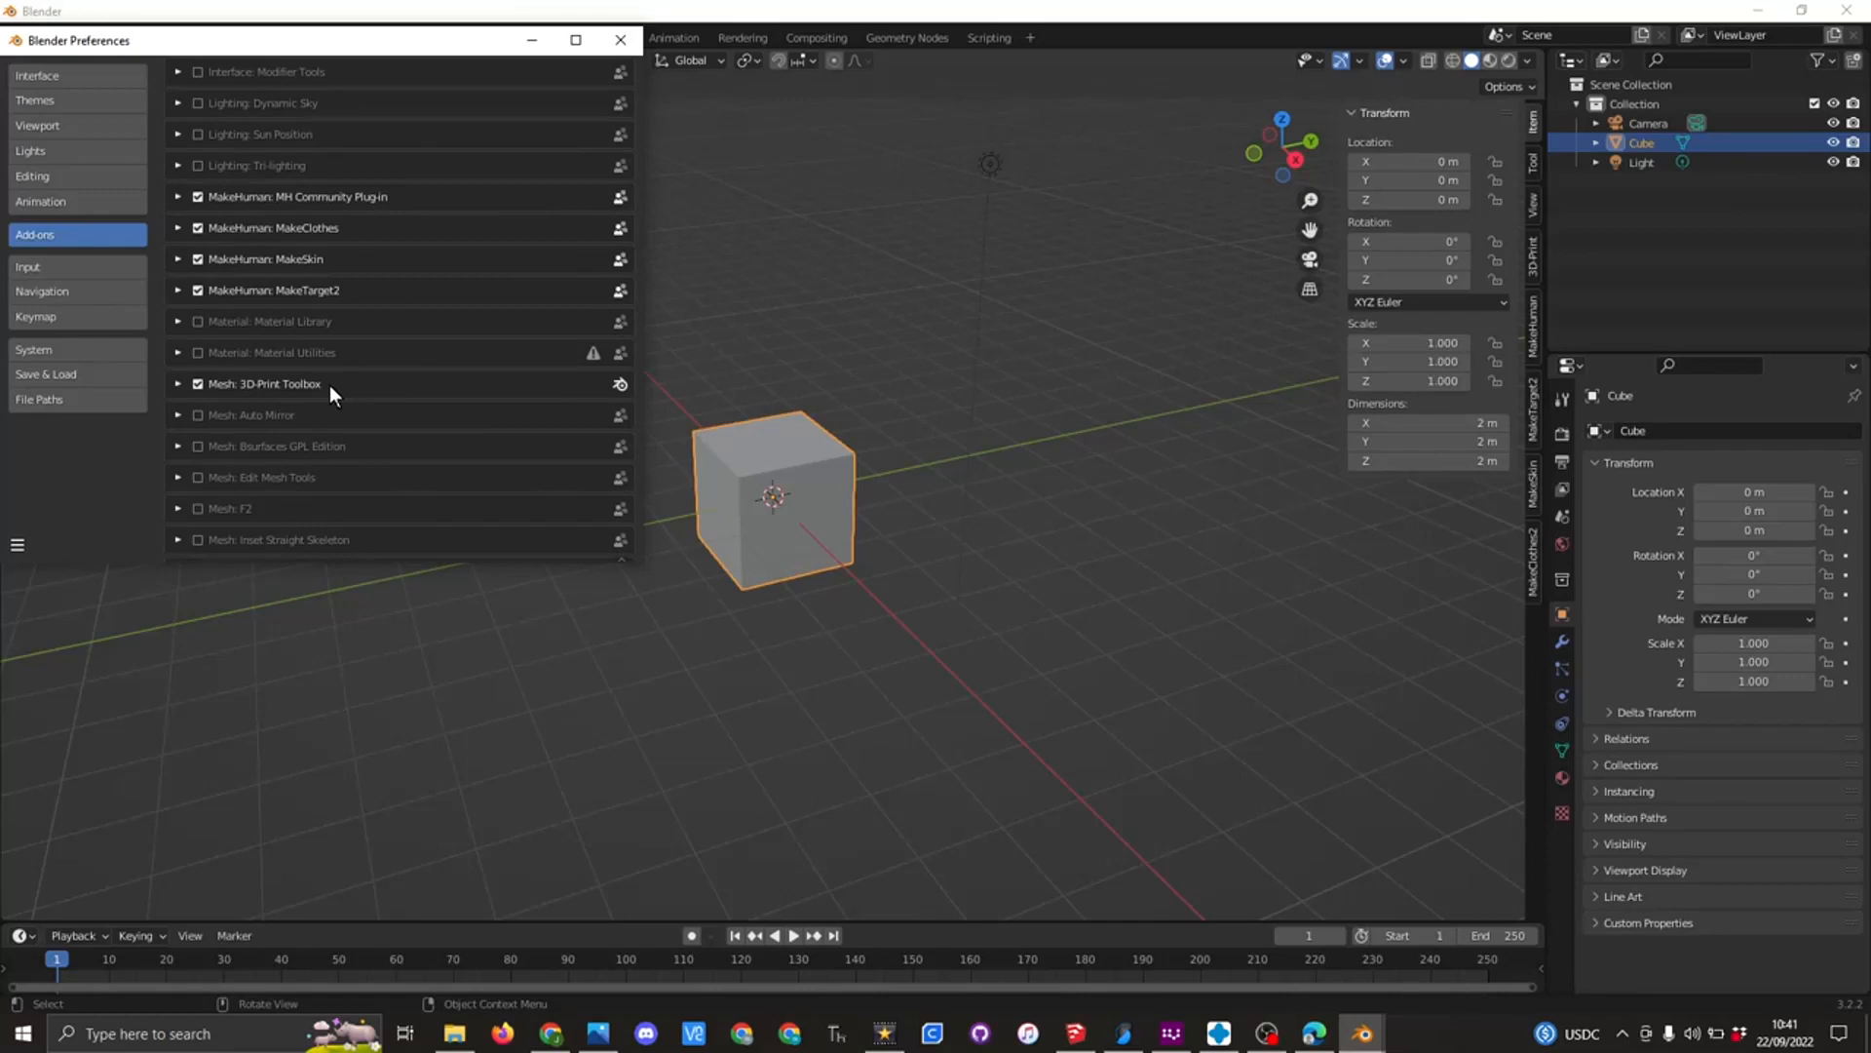
left_click(754, 295)
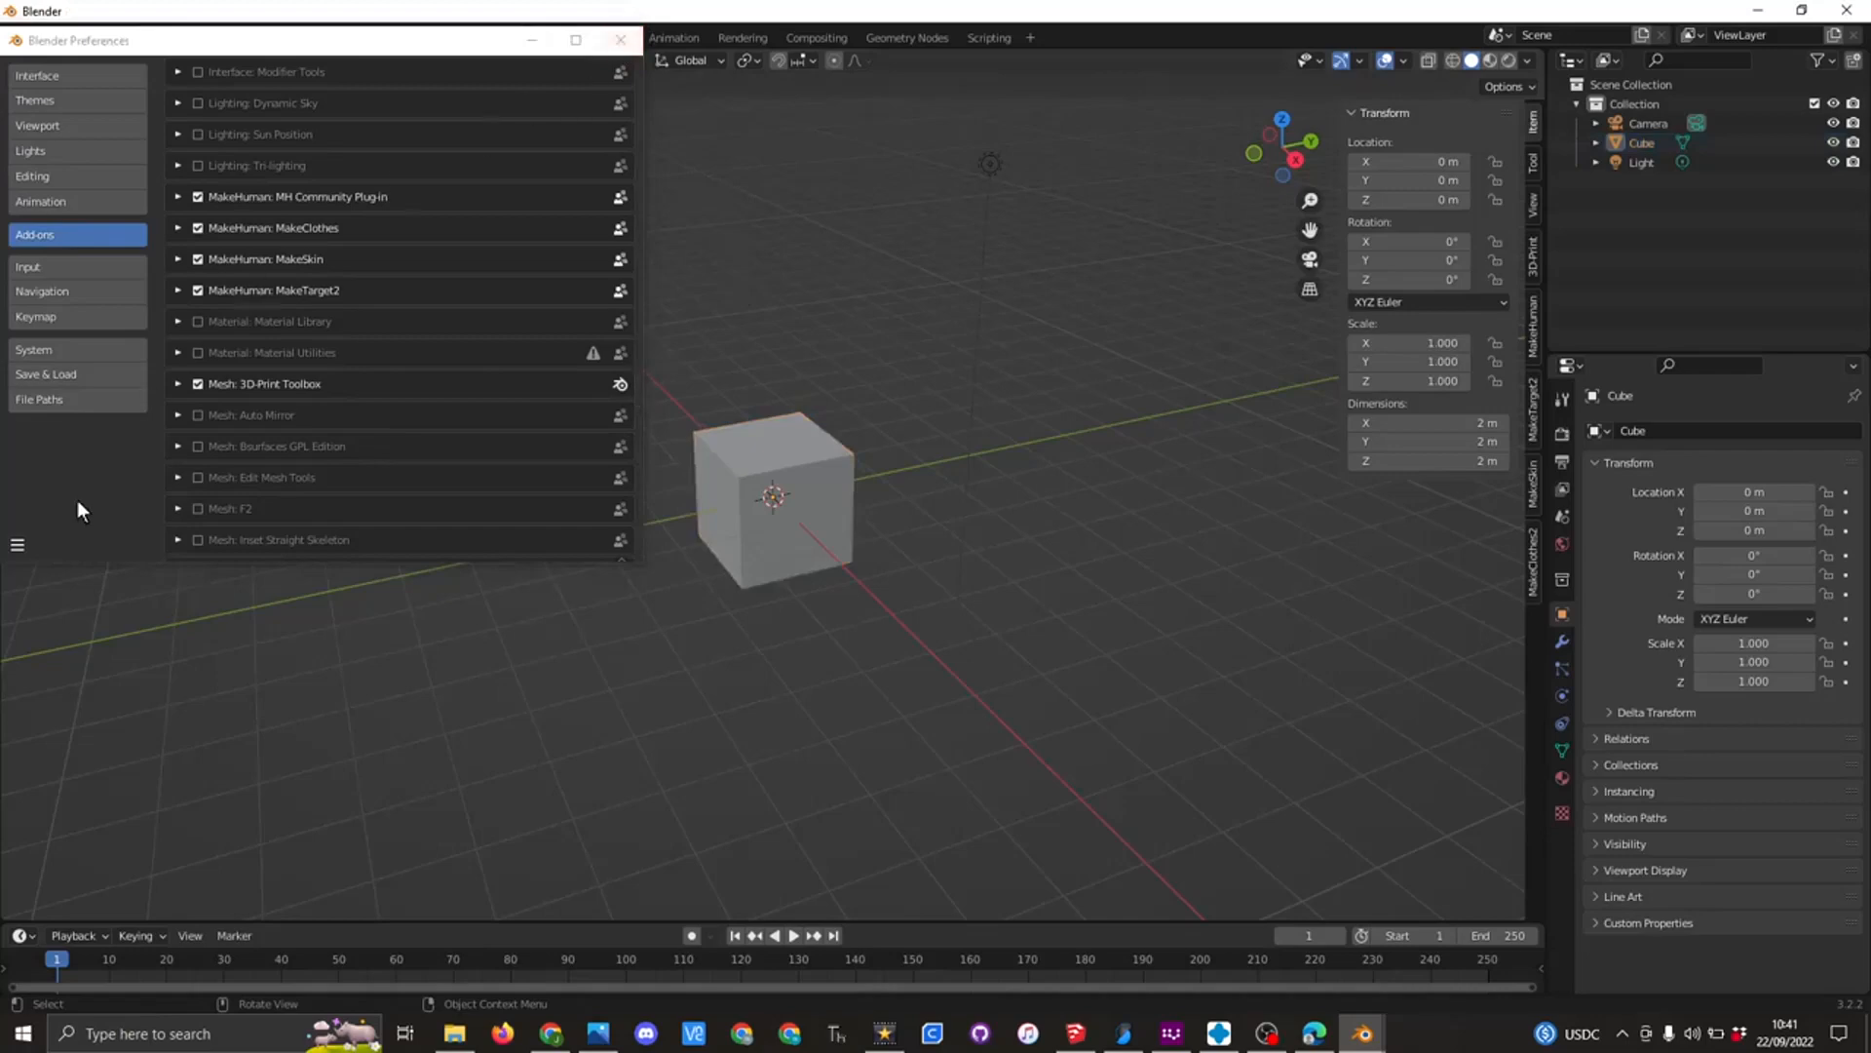
- Turn off Auto-Save Preferences and save the preferences manually
left_click(18, 544)
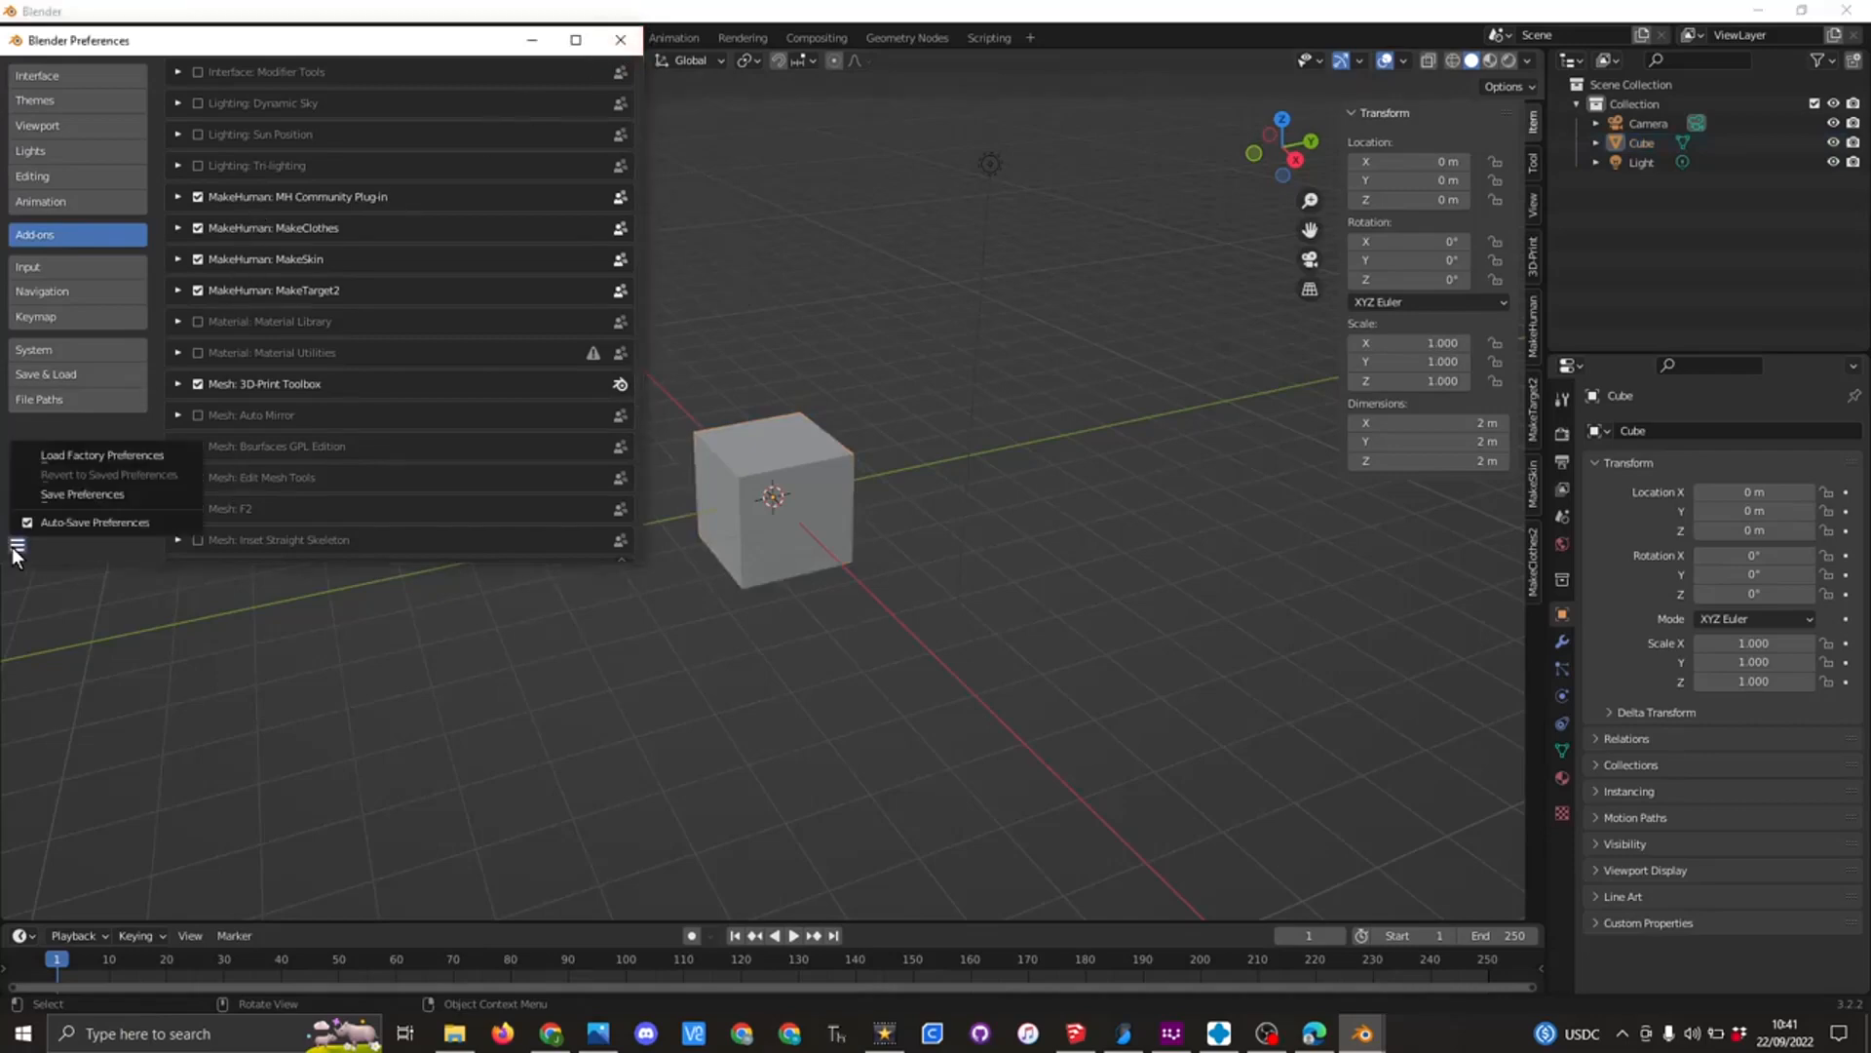
left_click(75, 522)
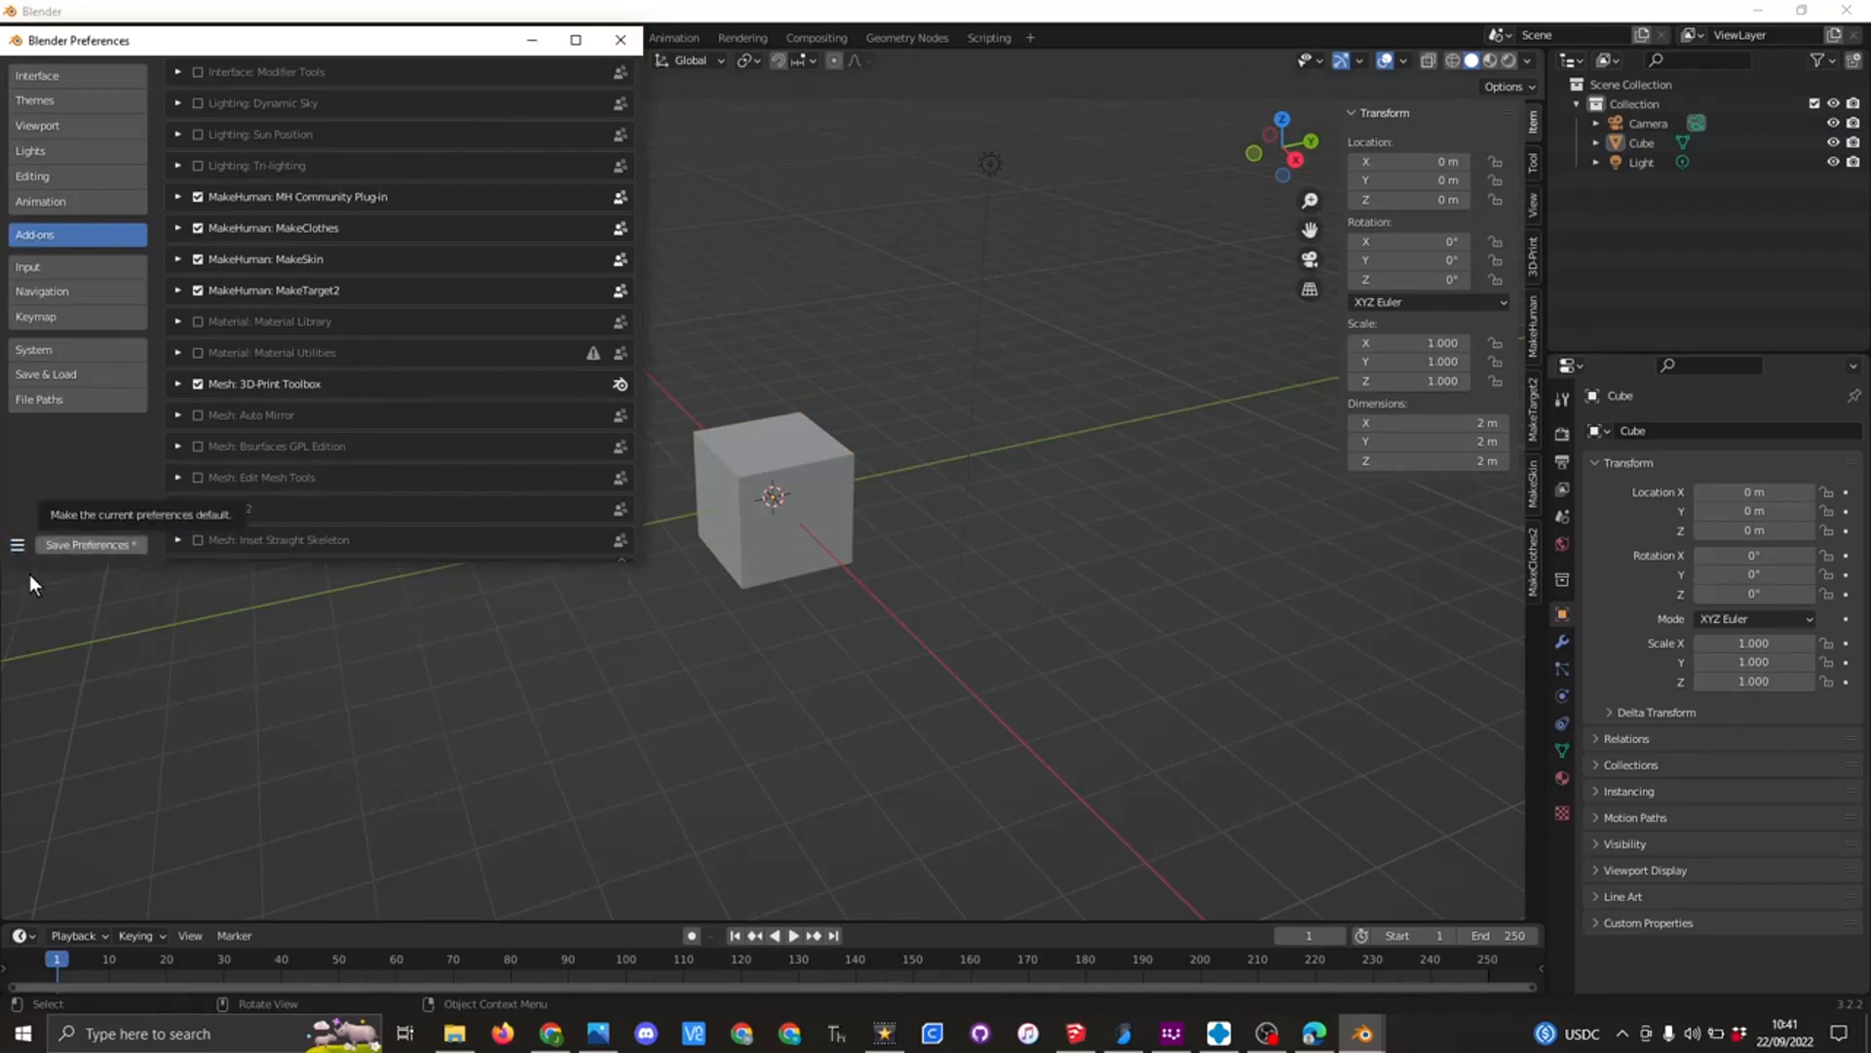
left_click(68, 544)
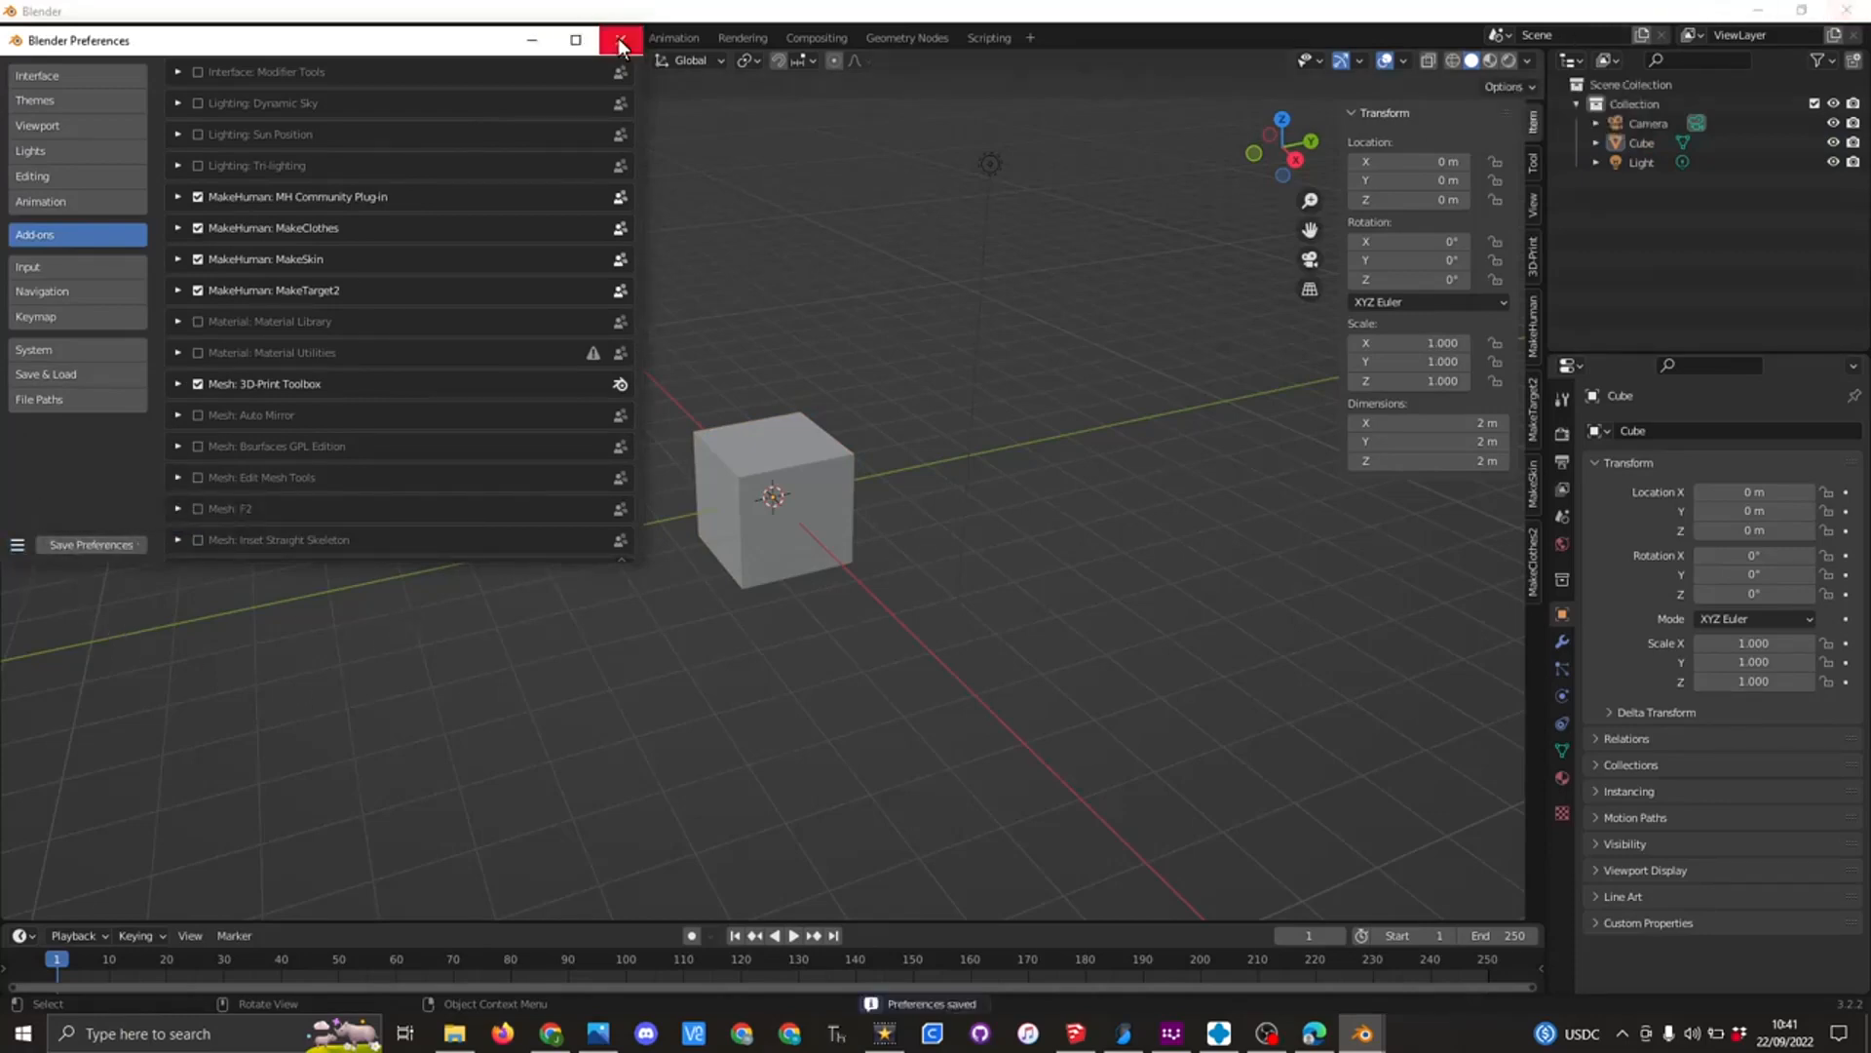